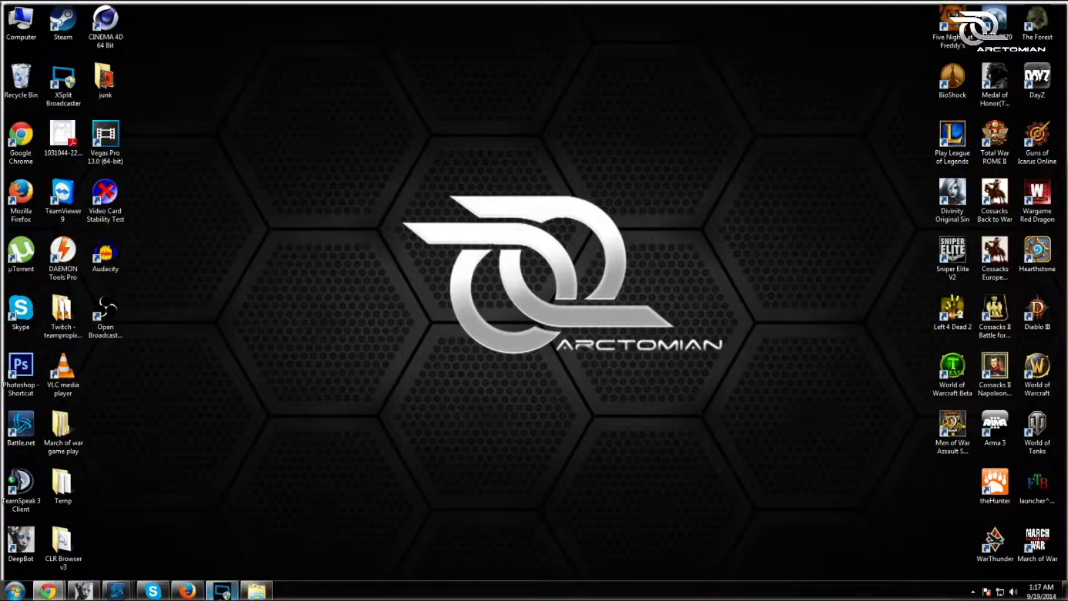
- Switch to Firefox and open the "Costum info text" link in the Twitch info panel of the Arctutorial channel page
{"action": "left_click", "coordinate": [187, 590]}
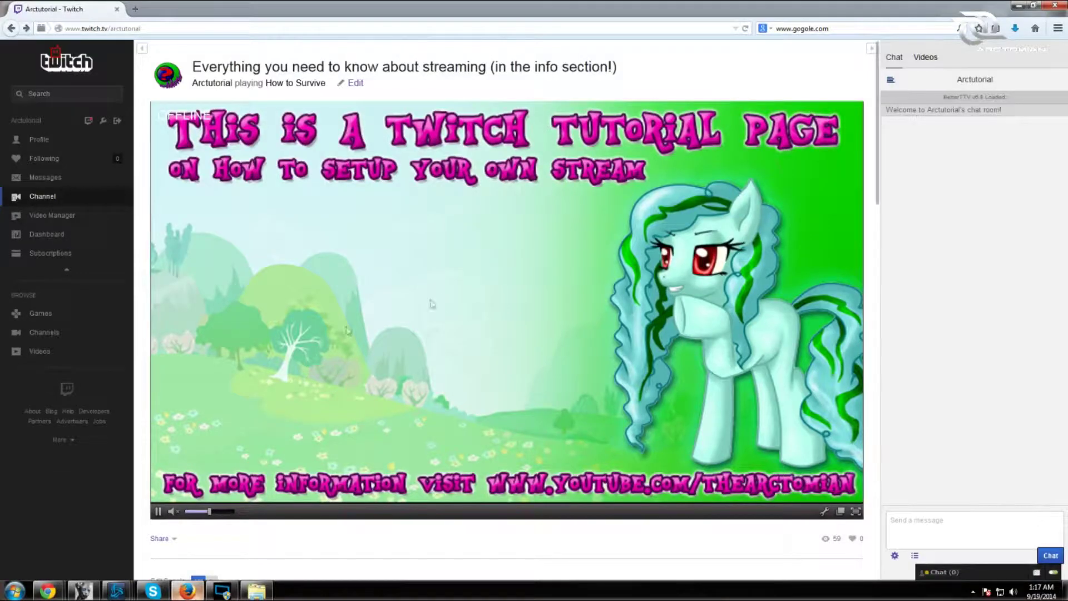
{"action": "scroll", "coordinate": [448, 302], "scroll_direction": "down", "scroll_amount": 2}
{"action": "scroll", "coordinate": [448, 302], "scroll_direction": "down", "scroll_amount": 1}
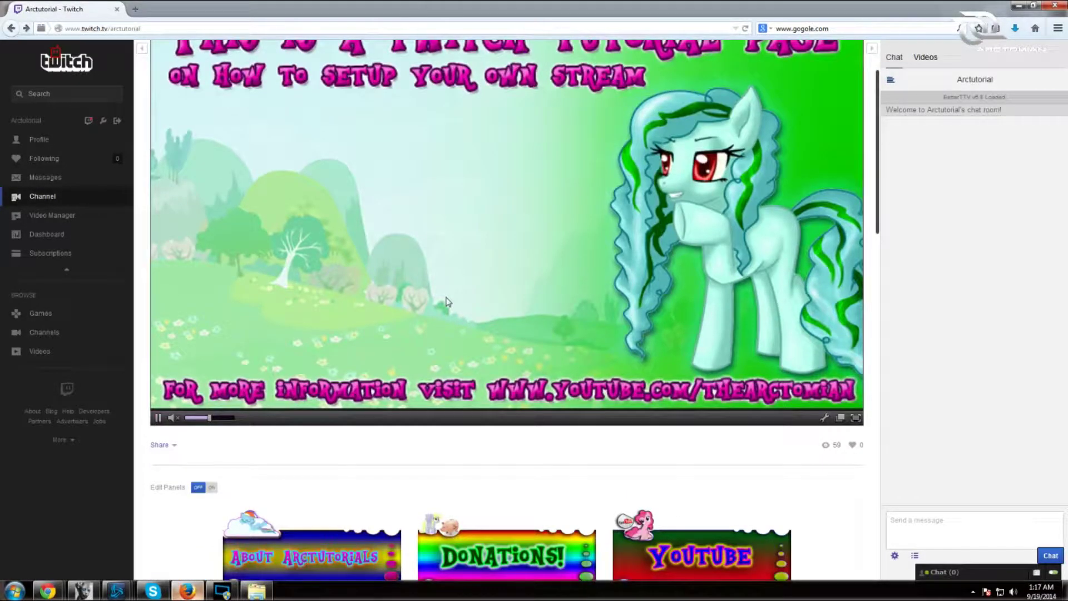
{"action": "scroll", "coordinate": [448, 302], "scroll_direction": "down", "scroll_amount": 2}
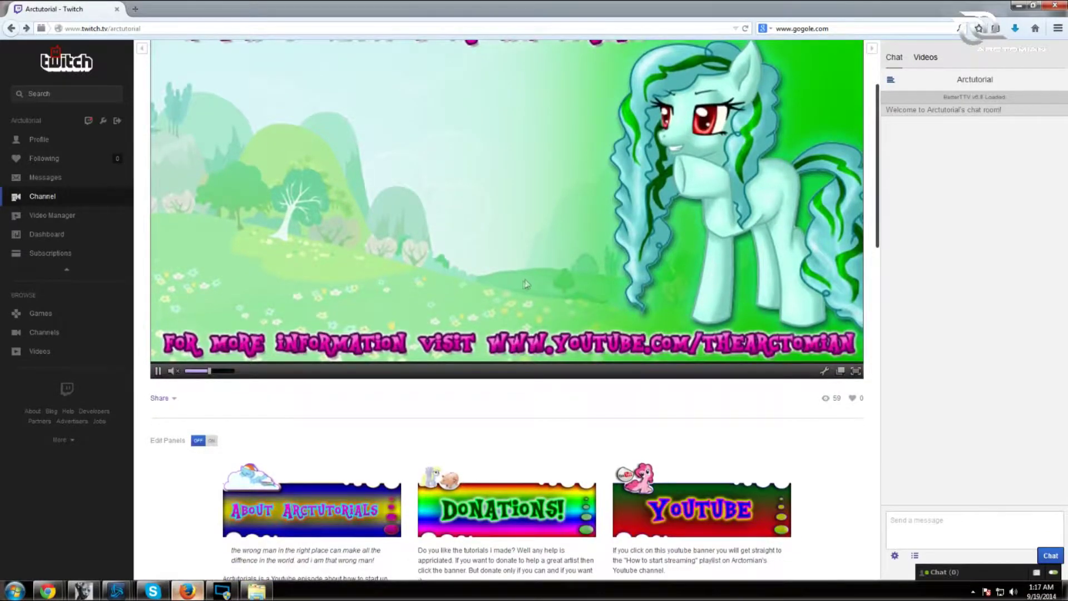
{"action": "scroll", "coordinate": [522, 284], "scroll_direction": "down", "scroll_amount": 7}
{"action": "scroll", "coordinate": [525, 284], "scroll_direction": "down", "scroll_amount": 3}
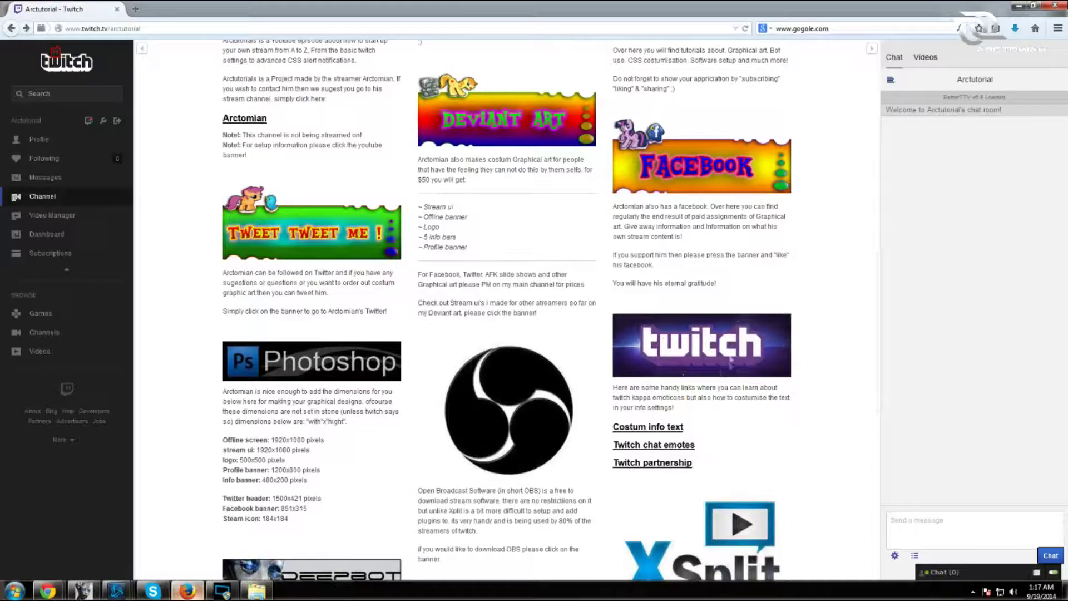
{"action": "scroll", "coordinate": [705, 309], "scroll_direction": "down", "scroll_amount": 1}
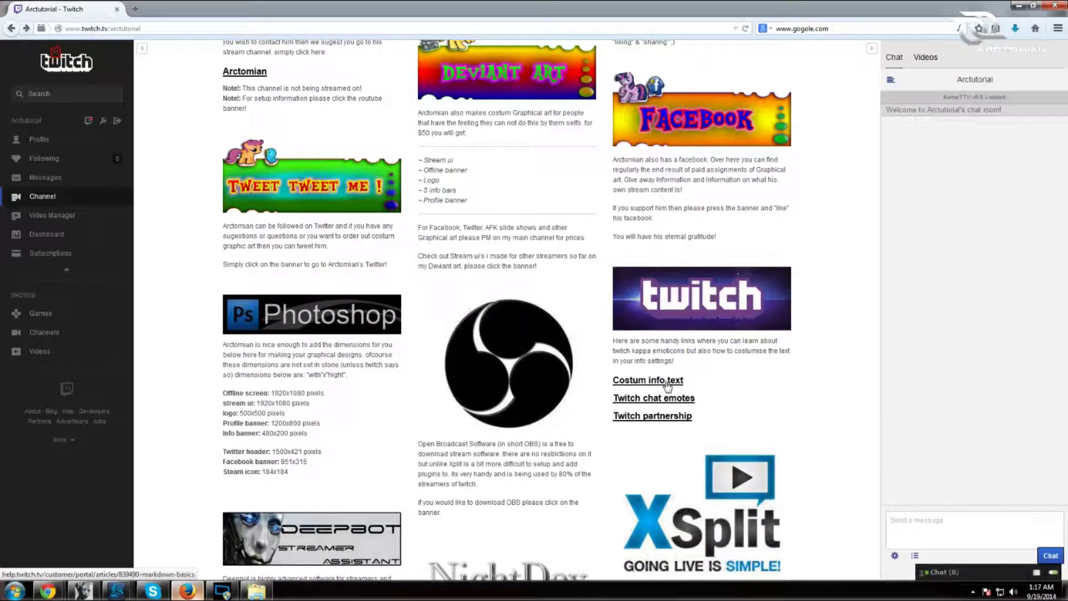
{"action": "left_click", "coordinate": [667, 384]}
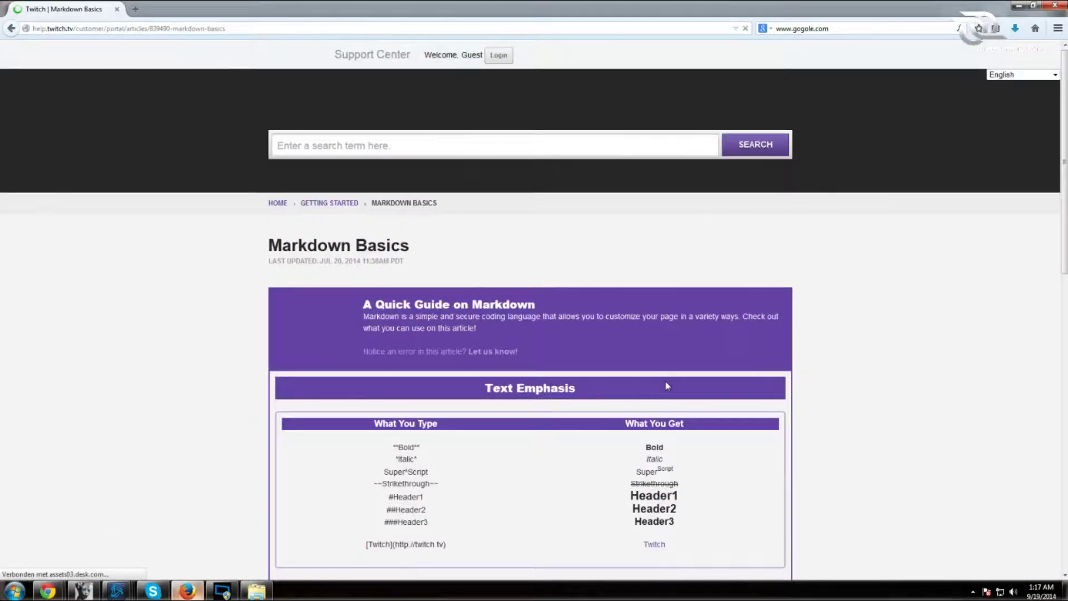
- Examine the Markdown Basics guide, covering text emphasis, line breaks, horizontal rules, block quotes and lists
{"action": "scroll", "coordinate": [524, 246], "scroll_direction": "down", "scroll_amount": 5}
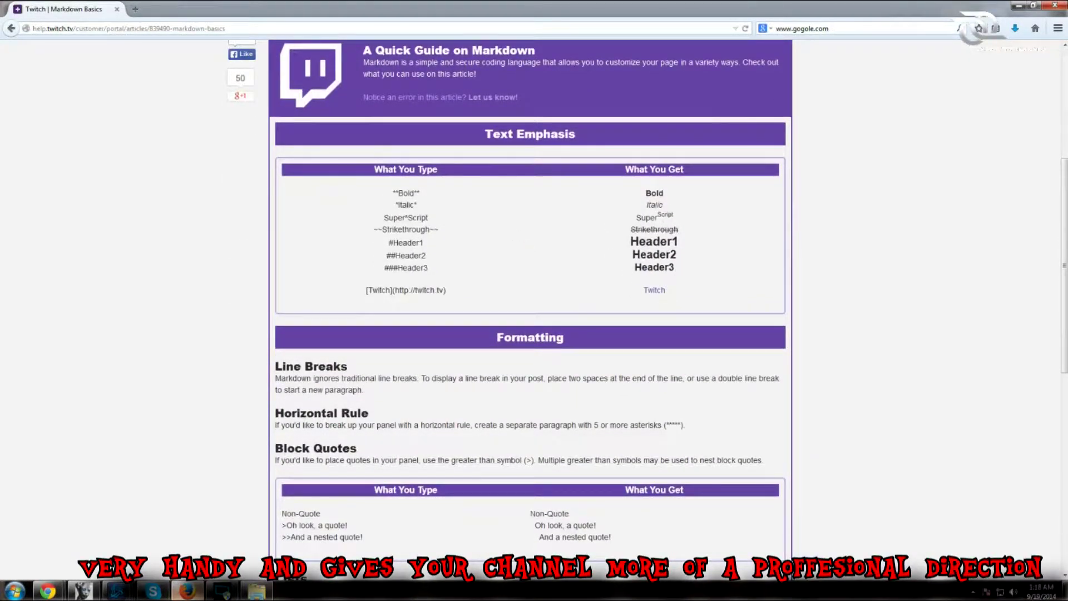
{"action": "scroll", "coordinate": [469, 225], "scroll_direction": "down", "scroll_amount": 5}
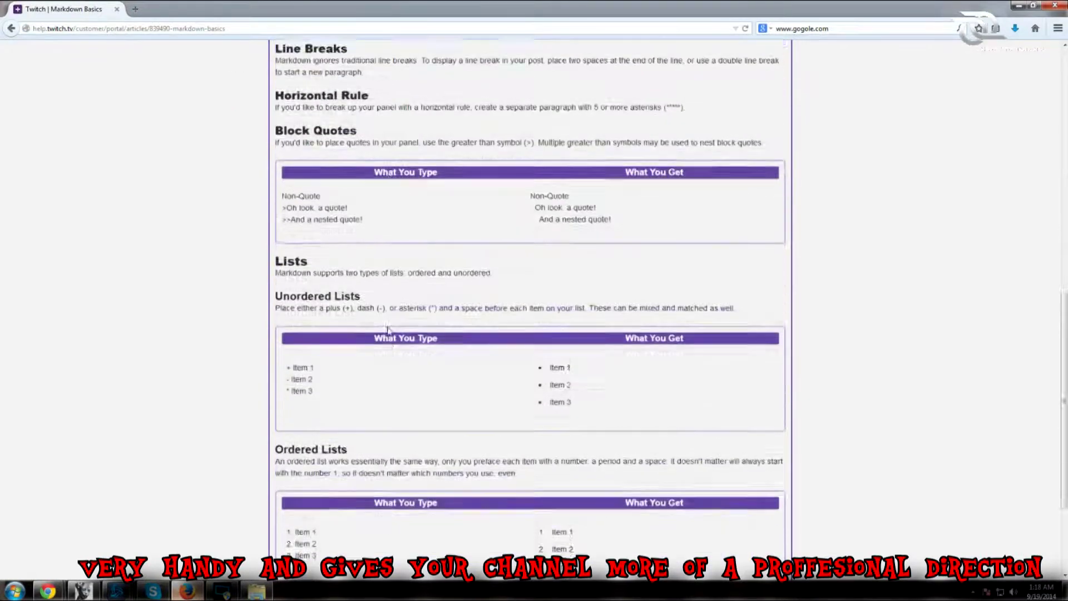
{"action": "scroll", "coordinate": [396, 253], "scroll_direction": "up", "scroll_amount": 4}
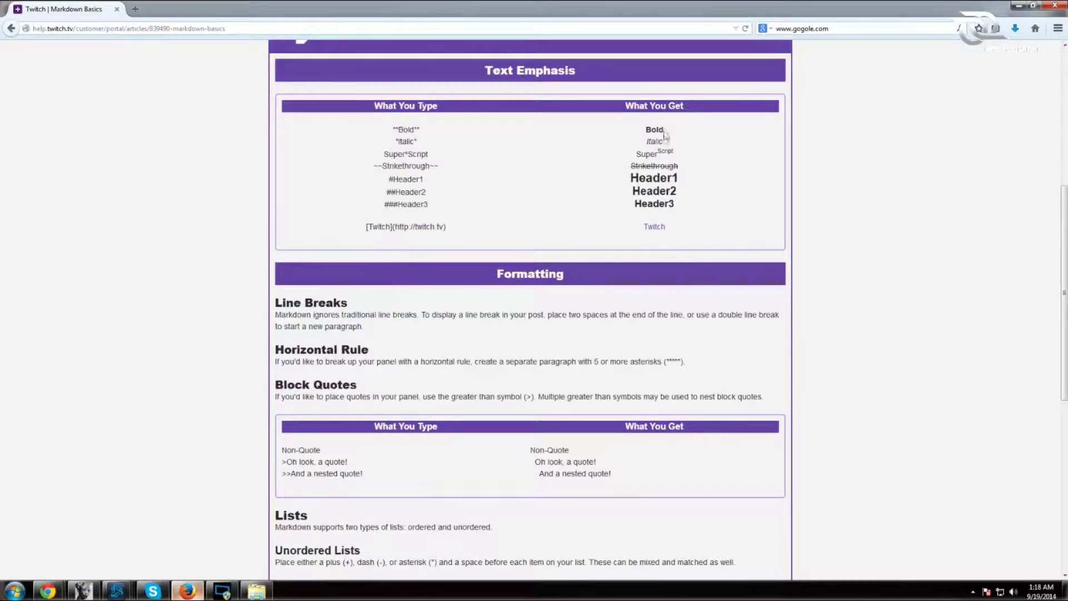
{"action": "scroll", "coordinate": [673, 161], "scroll_direction": "down", "scroll_amount": 5}
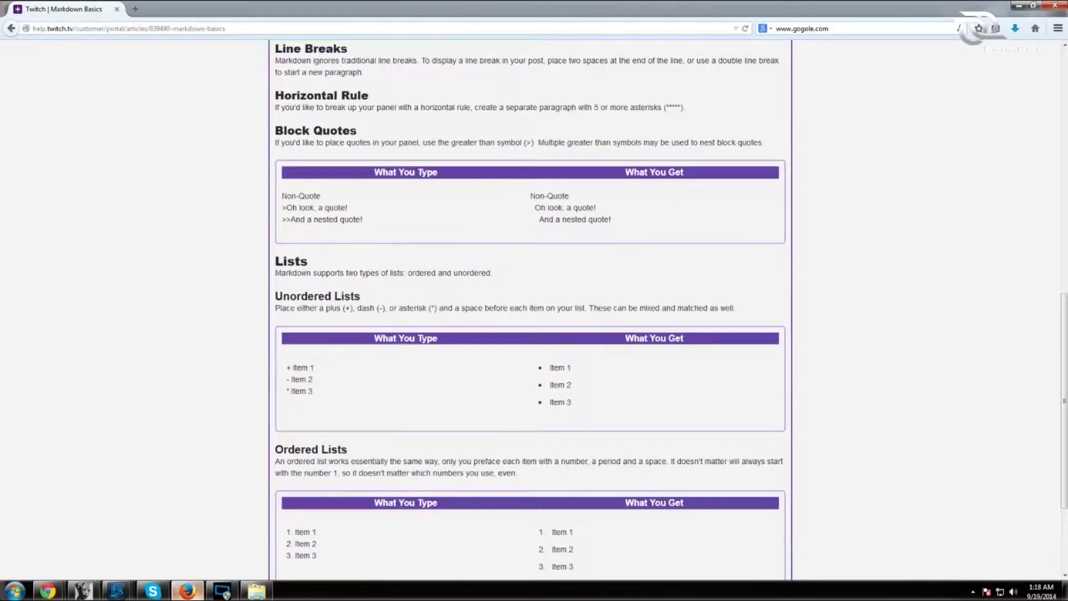
{"action": "scroll", "coordinate": [362, 267], "scroll_direction": "down", "scroll_amount": 1}
{"action": "scroll", "coordinate": [475, 328], "scroll_direction": "down", "scroll_amount": 1}
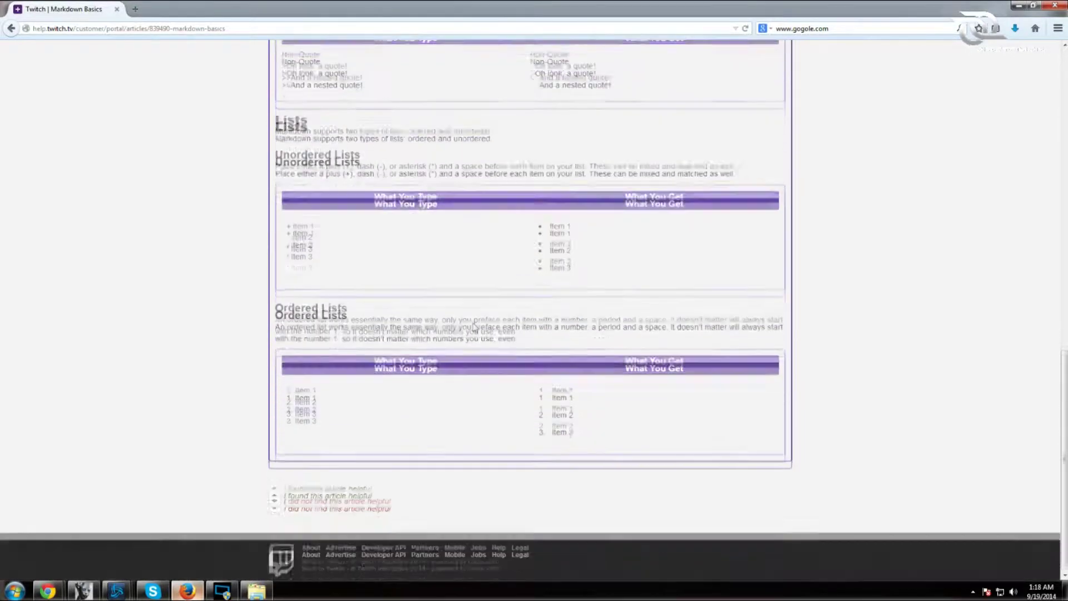
{"action": "scroll", "coordinate": [369, 413], "scroll_direction": "up", "scroll_amount": 7}
{"action": "scroll", "coordinate": [369, 410], "scroll_direction": "up", "scroll_amount": 5}
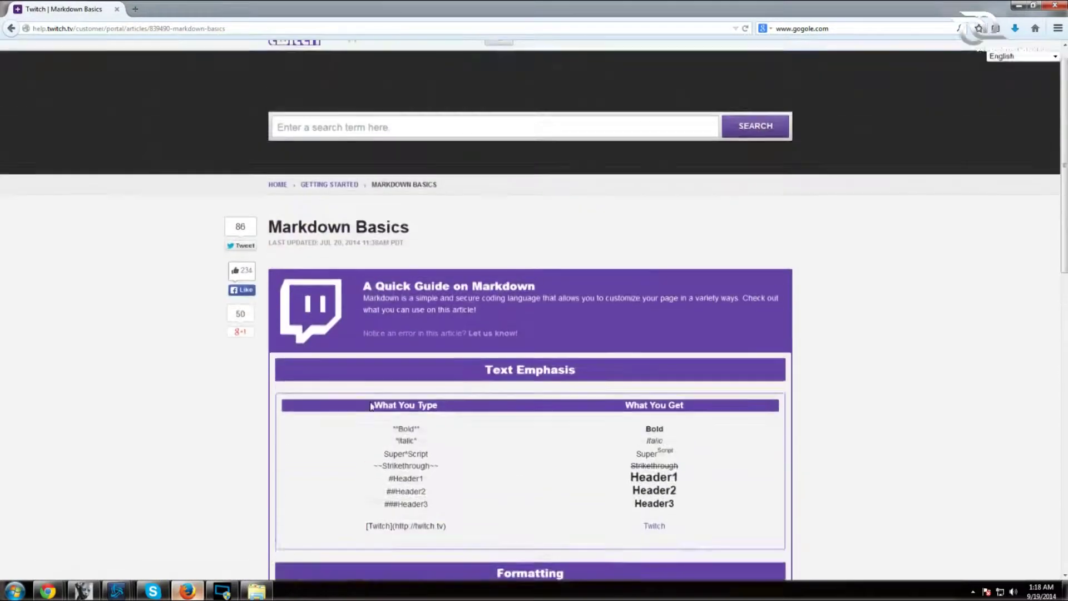
- Return to the Arctutorial channel page and review the formatted text in its info panels
{"action": "left_click", "coordinate": [11, 29]}
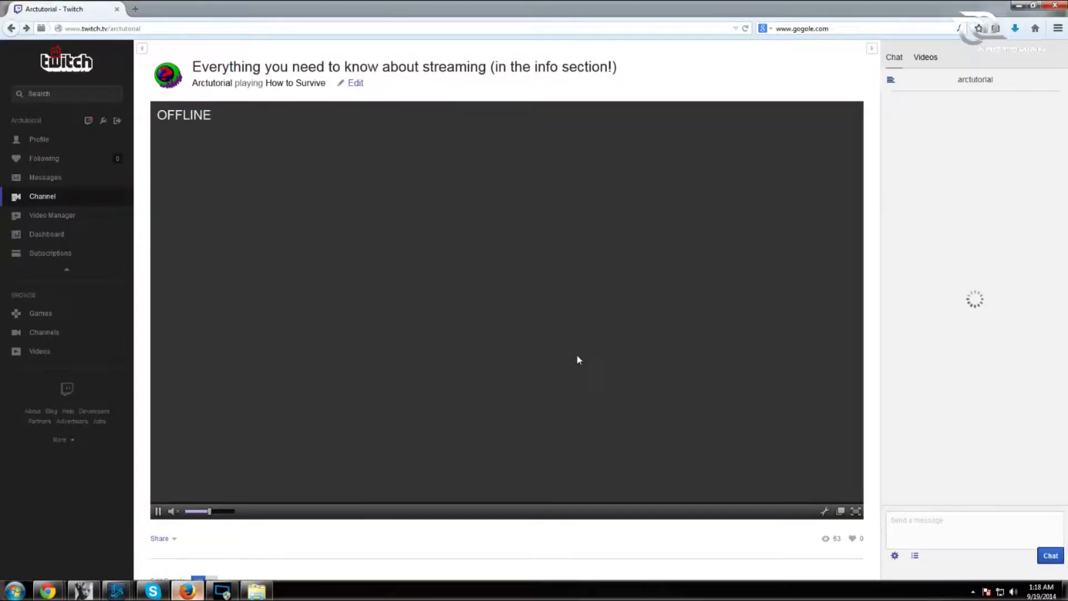
{"action": "scroll", "coordinate": [577, 358], "scroll_direction": "down", "scroll_amount": 6}
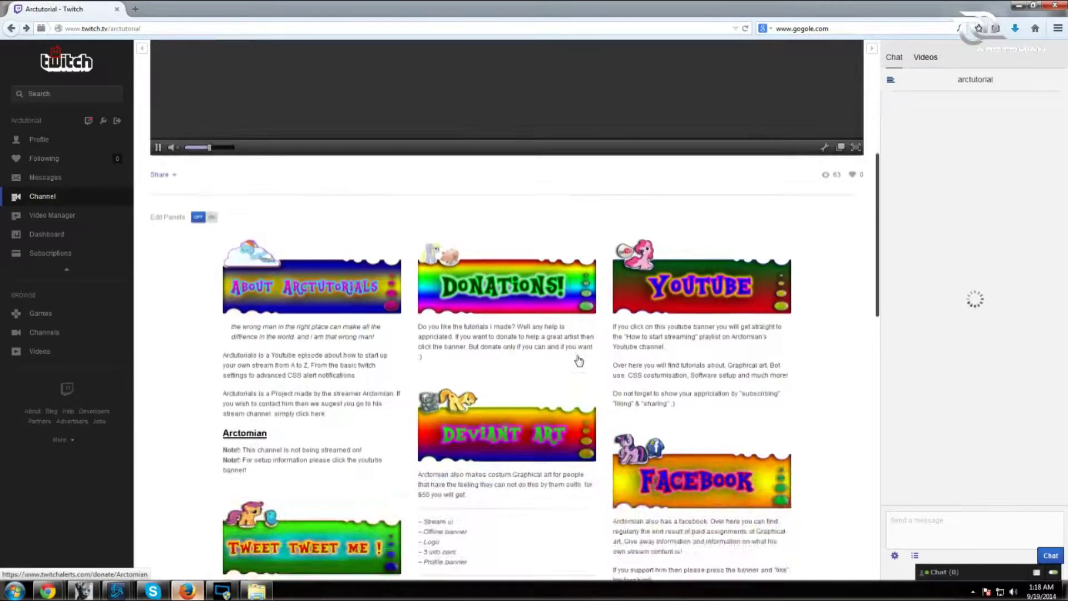
{"action": "scroll", "coordinate": [579, 360], "scroll_direction": "down", "scroll_amount": 1}
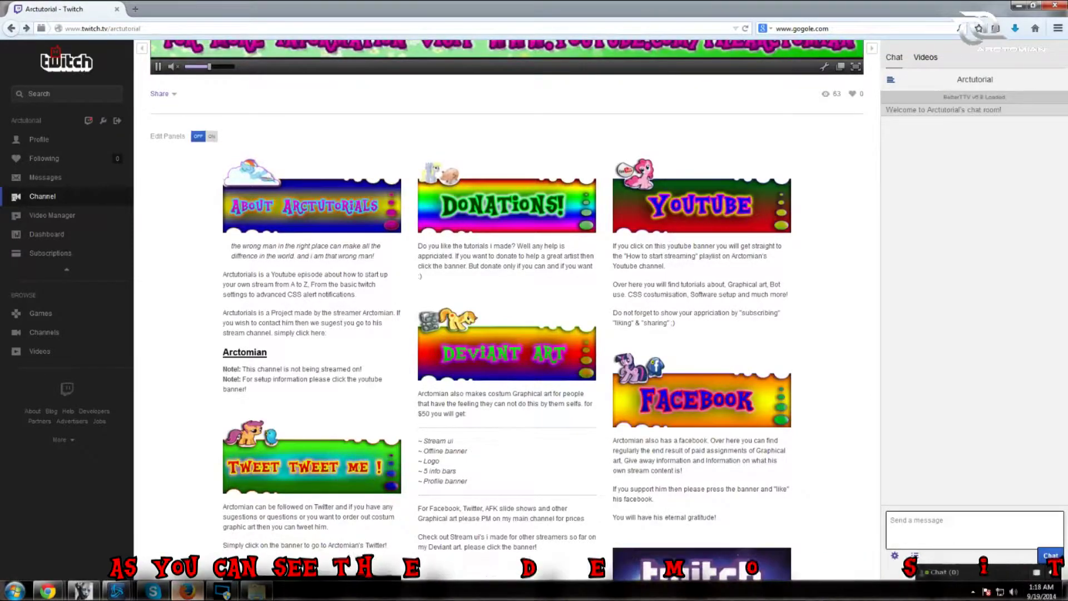
{"action": "scroll", "coordinate": [466, 458], "scroll_direction": "down", "scroll_amount": 6}
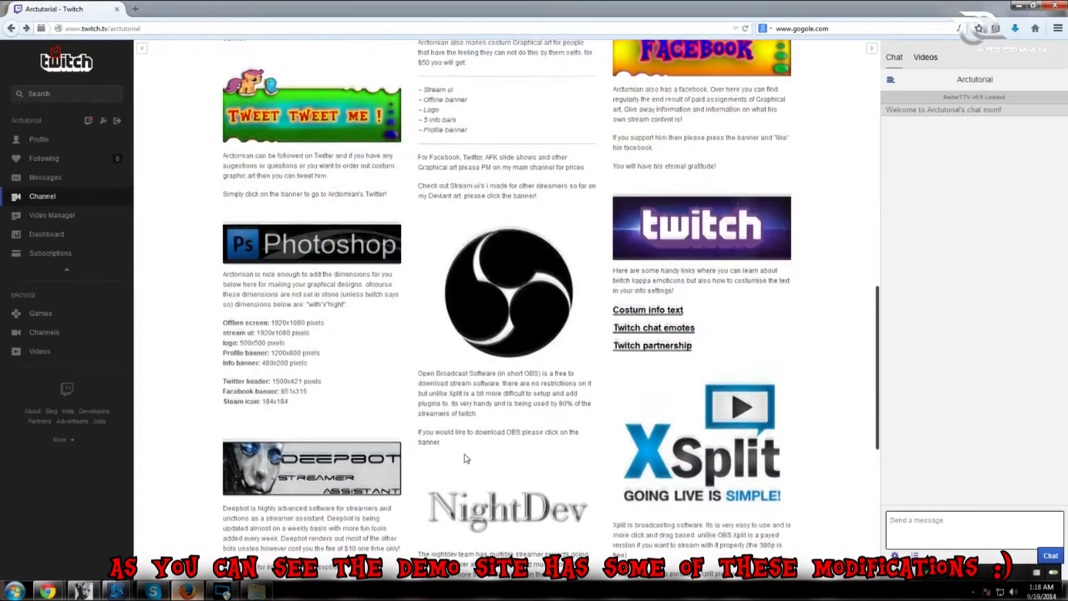
{"action": "scroll", "coordinate": [466, 458], "scroll_direction": "down", "scroll_amount": 6}
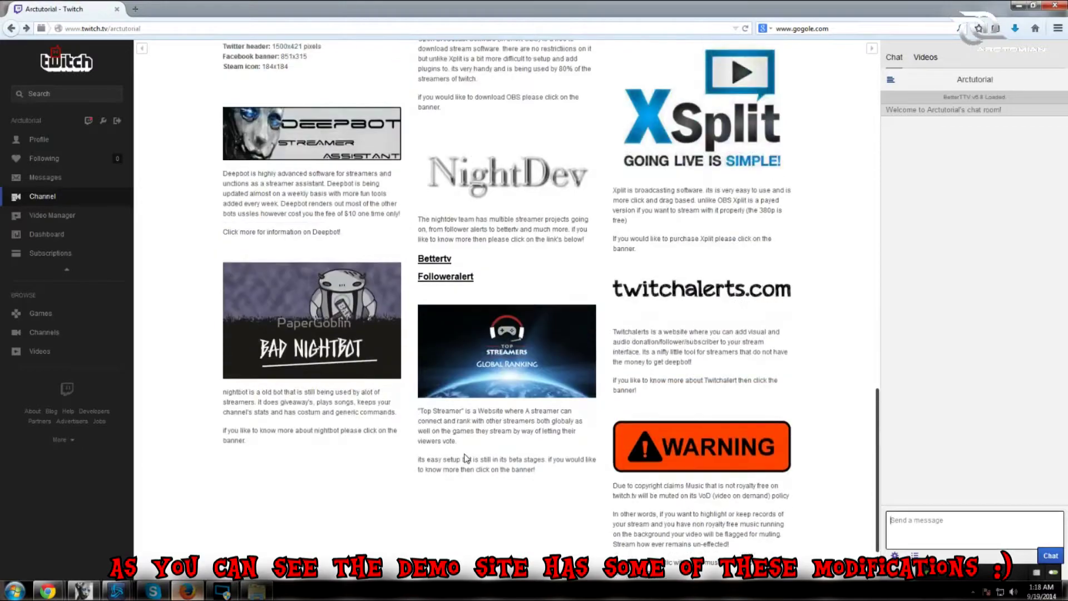
{"action": "scroll", "coordinate": [466, 458], "scroll_direction": "up", "scroll_amount": 1}
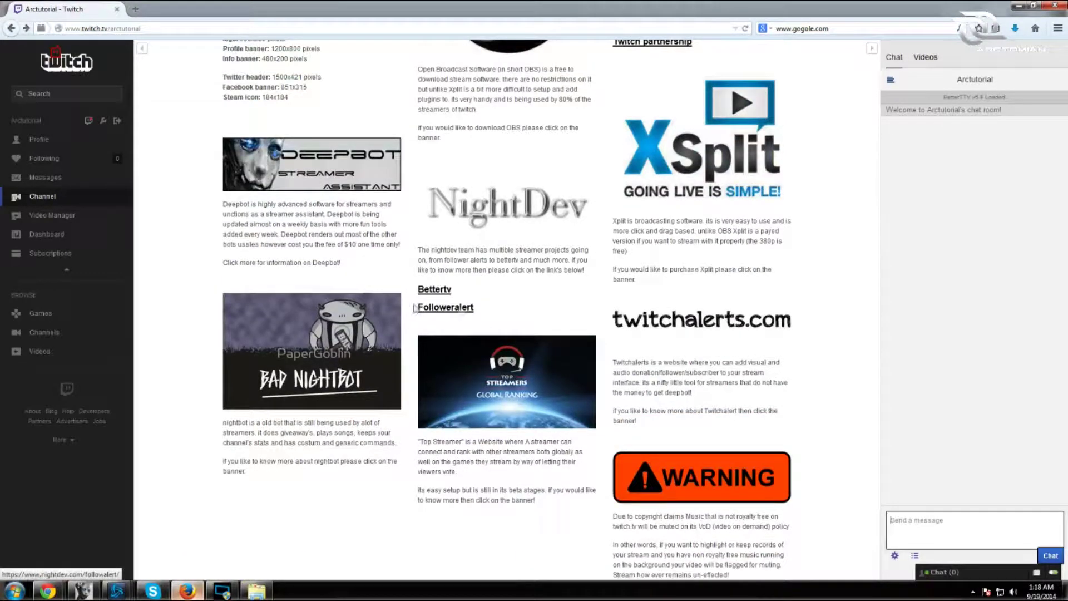
- Open the "Twitch chat emotes" link in the channel's Twitch info panel
{"action": "scroll", "coordinate": [414, 307], "scroll_direction": "up", "scroll_amount": 7}
{"action": "scroll", "coordinate": [498, 332], "scroll_direction": "up", "scroll_amount": 8}
{"action": "scroll", "coordinate": [498, 332], "scroll_direction": "down", "scroll_amount": 4}
{"action": "scroll", "coordinate": [497, 332], "scroll_direction": "down", "scroll_amount": 3}
{"action": "left_click", "coordinate": [674, 498]}
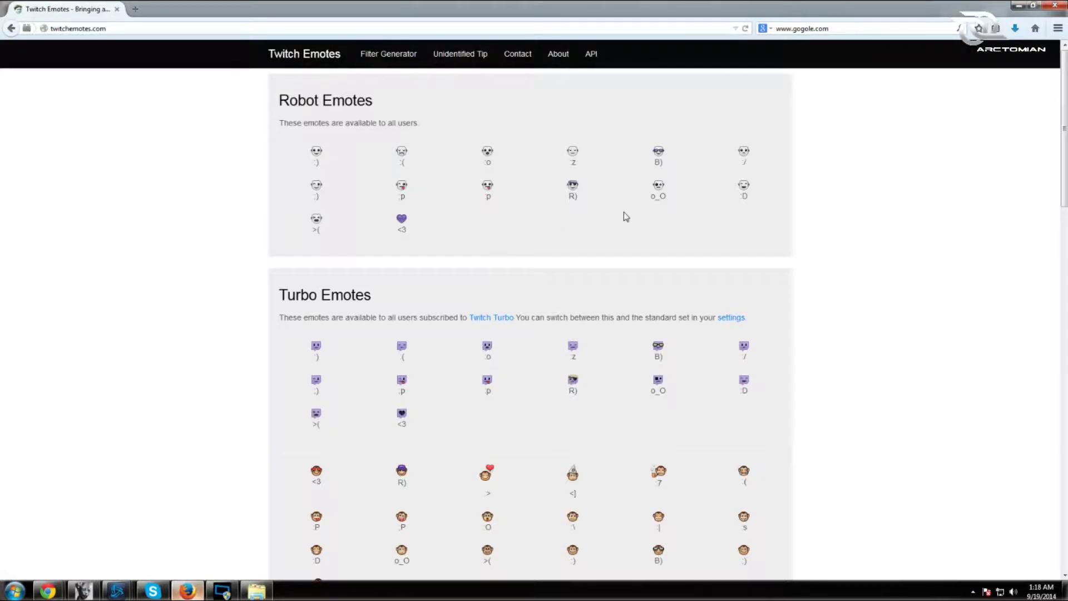
- Examine the Robot, Turbo and Face emote sections on the Twitch Emotes page
{"action": "scroll", "coordinate": [623, 213], "scroll_direction": "down", "scroll_amount": 2}
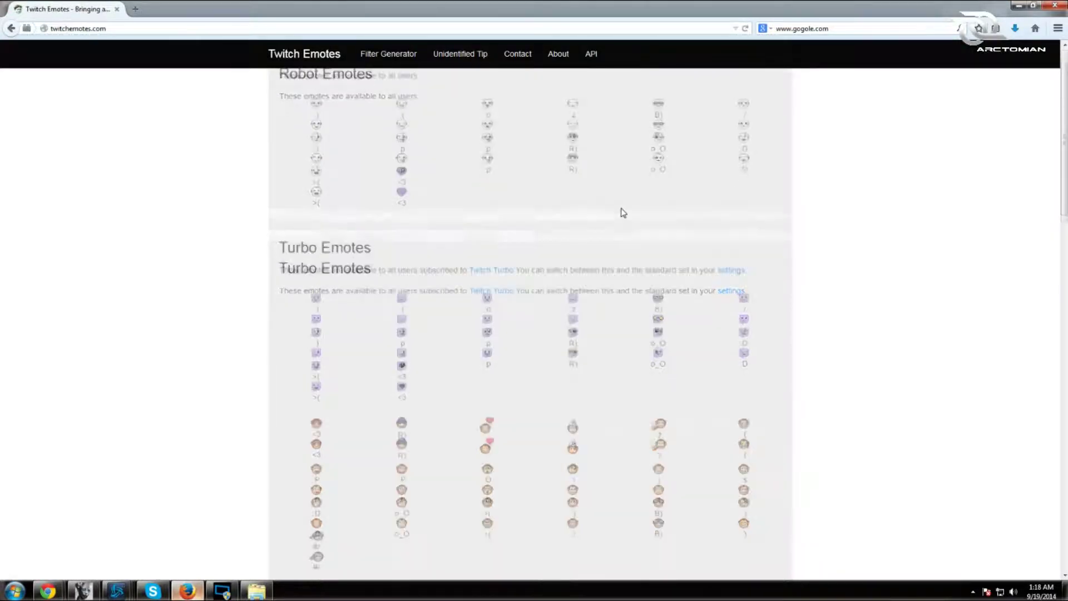
{"action": "scroll", "coordinate": [623, 213], "scroll_direction": "up", "scroll_amount": 2}
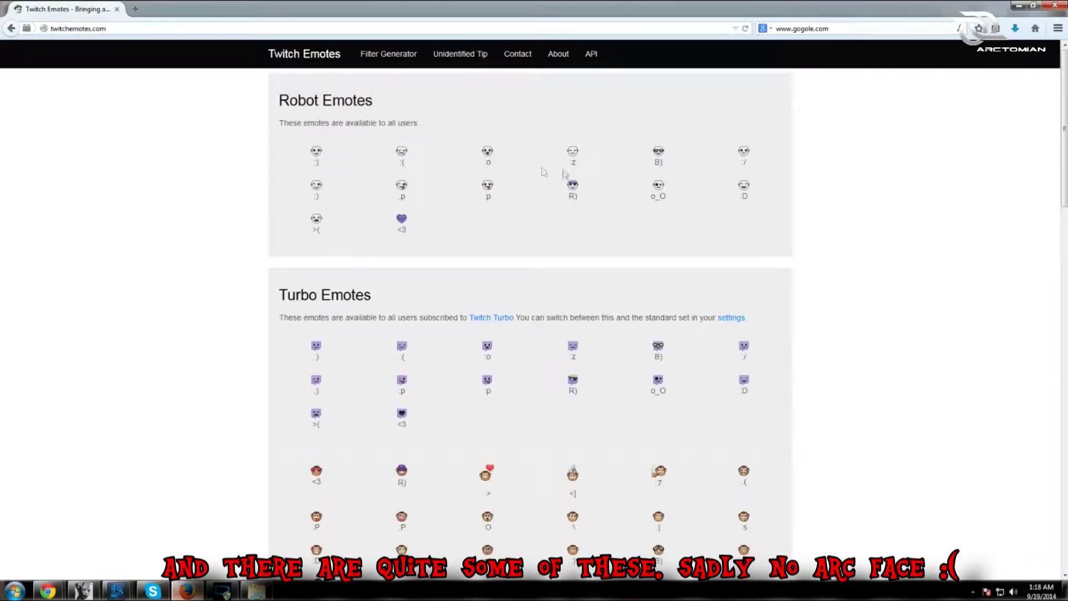
{"action": "scroll", "coordinate": [581, 172], "scroll_direction": "down", "scroll_amount": 2}
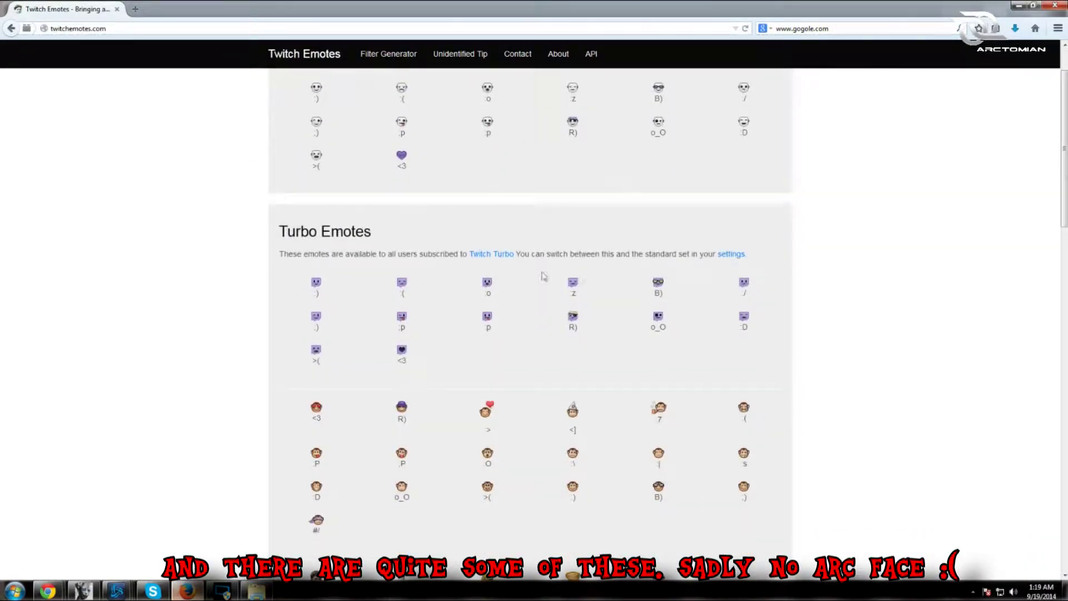
{"action": "scroll", "coordinate": [384, 281], "scroll_direction": "down", "scroll_amount": 4}
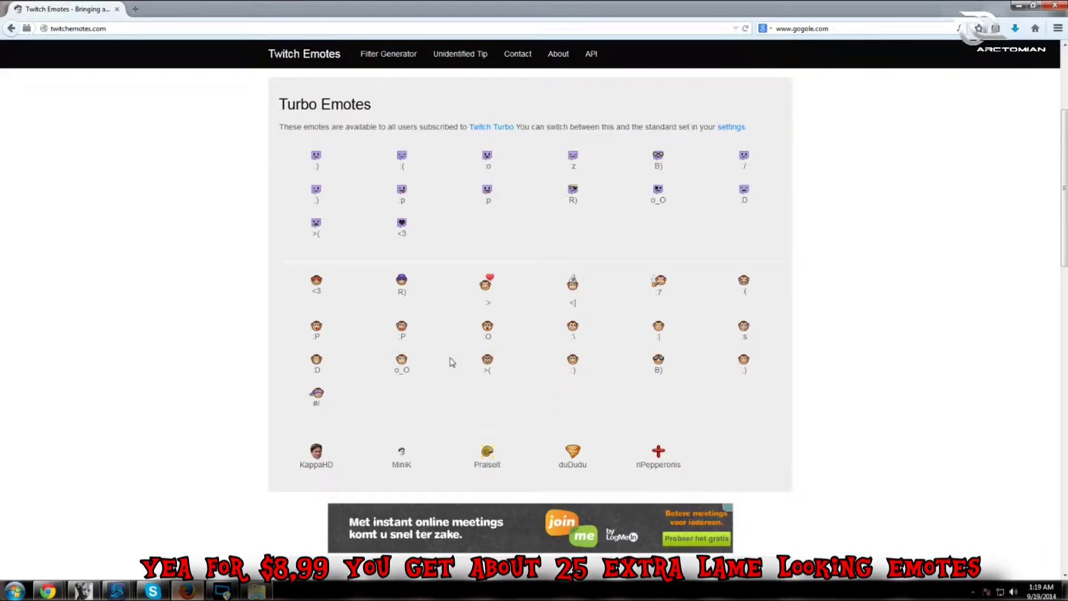
{"action": "scroll", "coordinate": [451, 362], "scroll_direction": "down", "scroll_amount": 6}
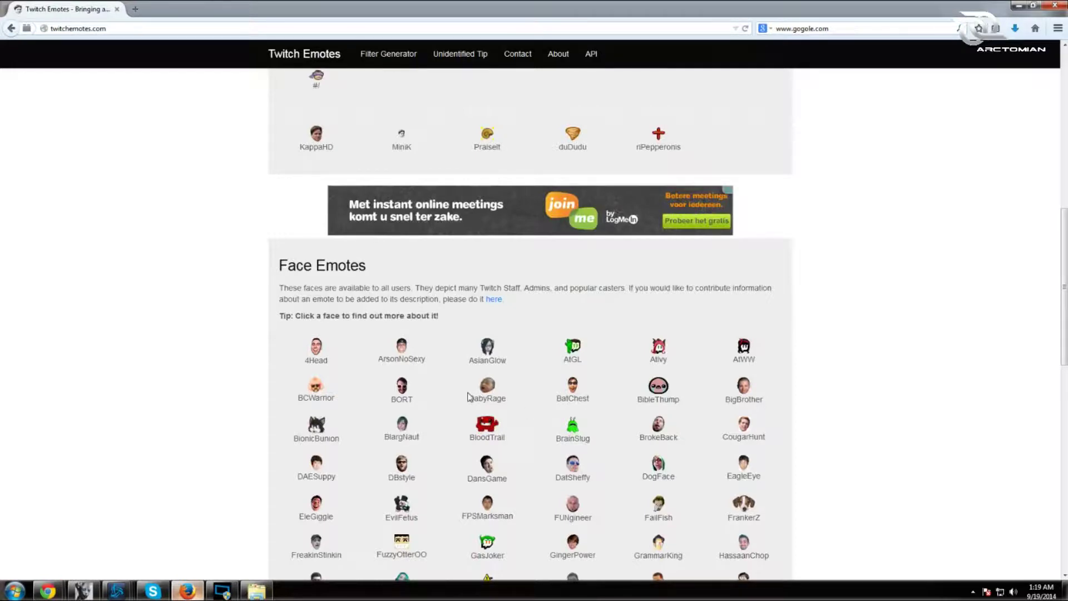
{"action": "scroll", "coordinate": [471, 398], "scroll_direction": "down", "scroll_amount": 2}
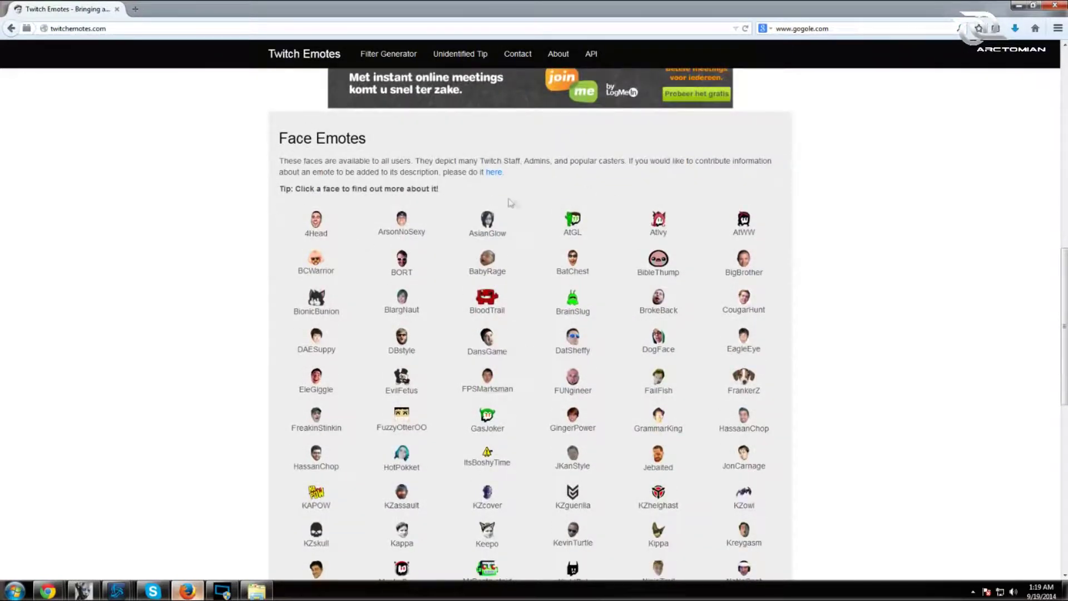
{"action": "scroll", "coordinate": [658, 249], "scroll_direction": "down", "scroll_amount": 2}
{"action": "scroll", "coordinate": [658, 250], "scroll_direction": "down", "scroll_amount": 9}
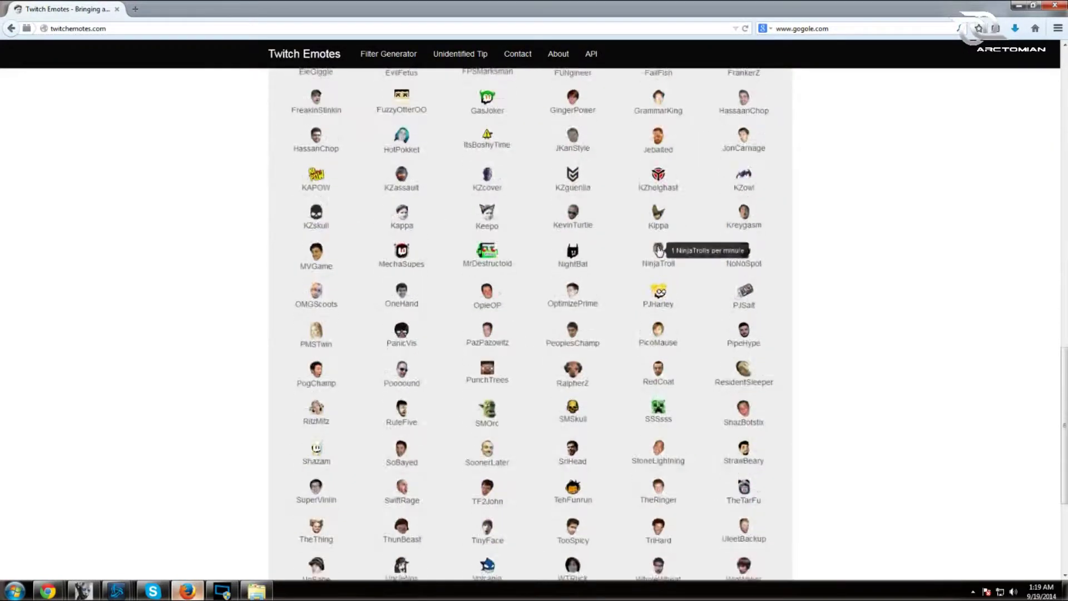
{"action": "scroll", "coordinate": [658, 250], "scroll_direction": "up", "scroll_amount": 5}
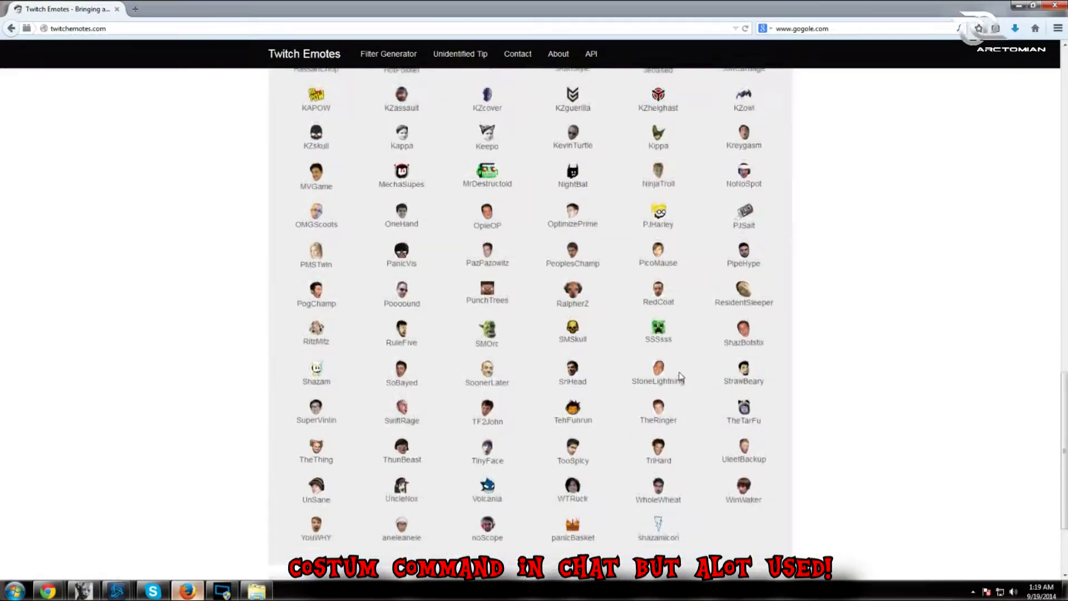
{"action": "scroll", "coordinate": [675, 434], "scroll_direction": "up", "scroll_amount": 5}
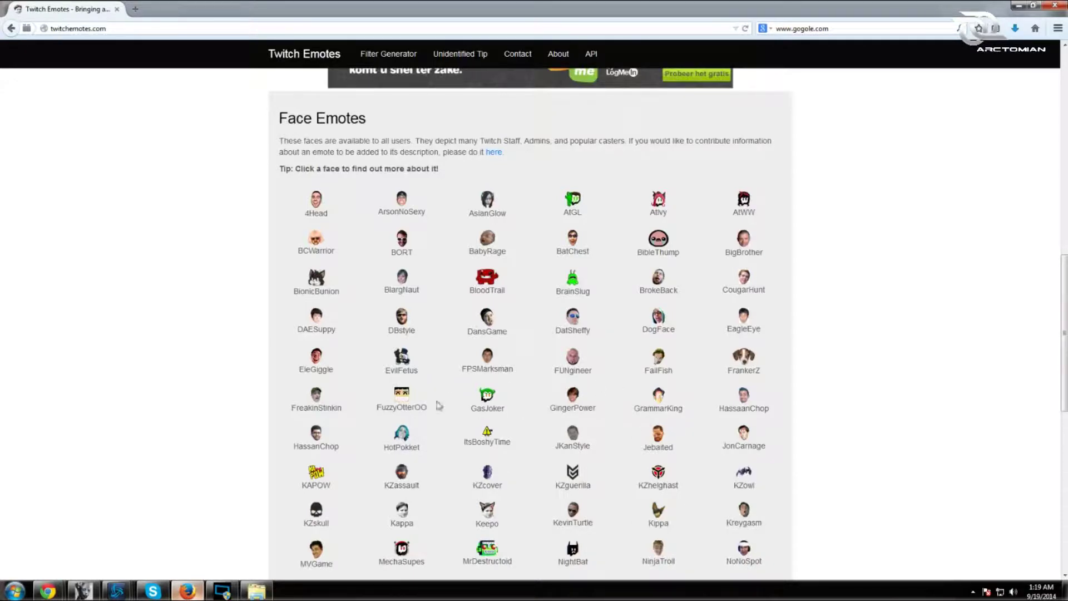
{"action": "scroll", "coordinate": [545, 461], "scroll_direction": "up", "scroll_amount": 15}
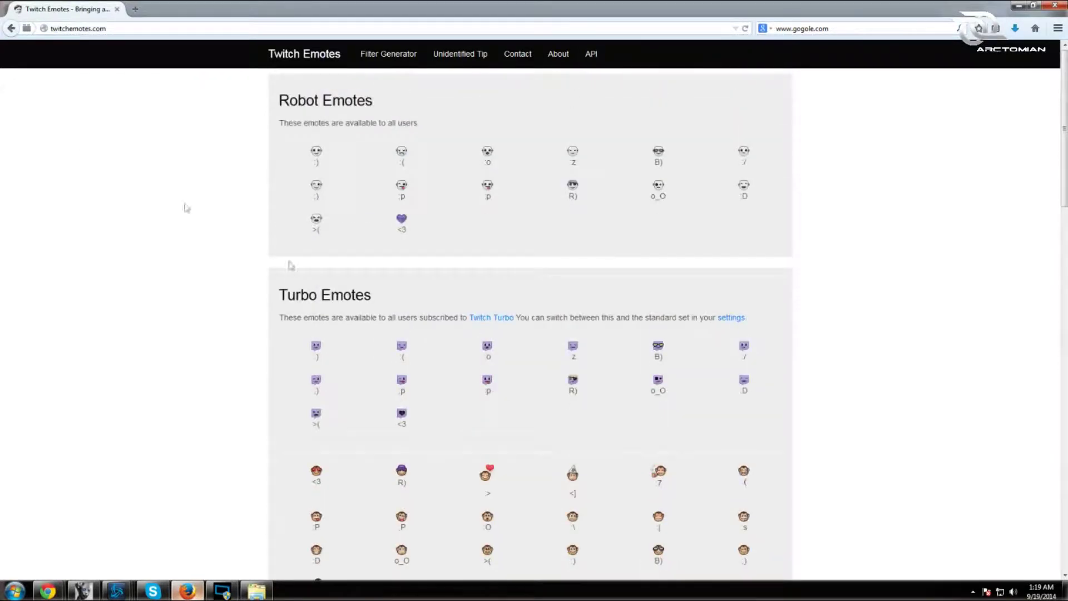
- Return to the channel page and open the "Twitch partnership" link in its Twitch info panel
{"action": "left_click", "coordinate": [11, 29]}
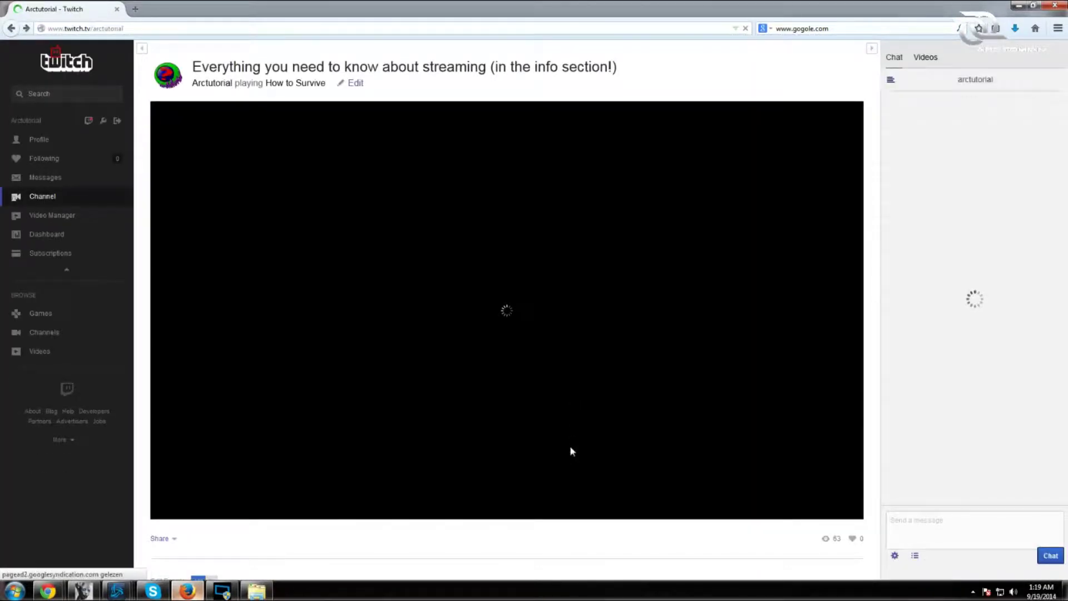
{"action": "scroll", "coordinate": [572, 451], "scroll_direction": "down", "scroll_amount": 7}
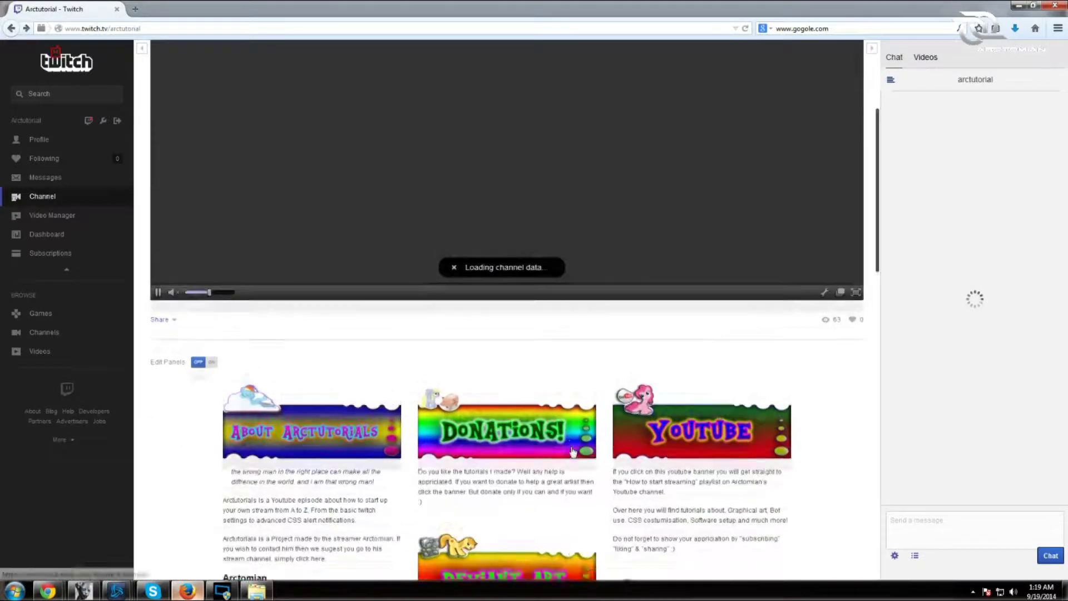
{"action": "scroll", "coordinate": [571, 451], "scroll_direction": "down", "scroll_amount": 5}
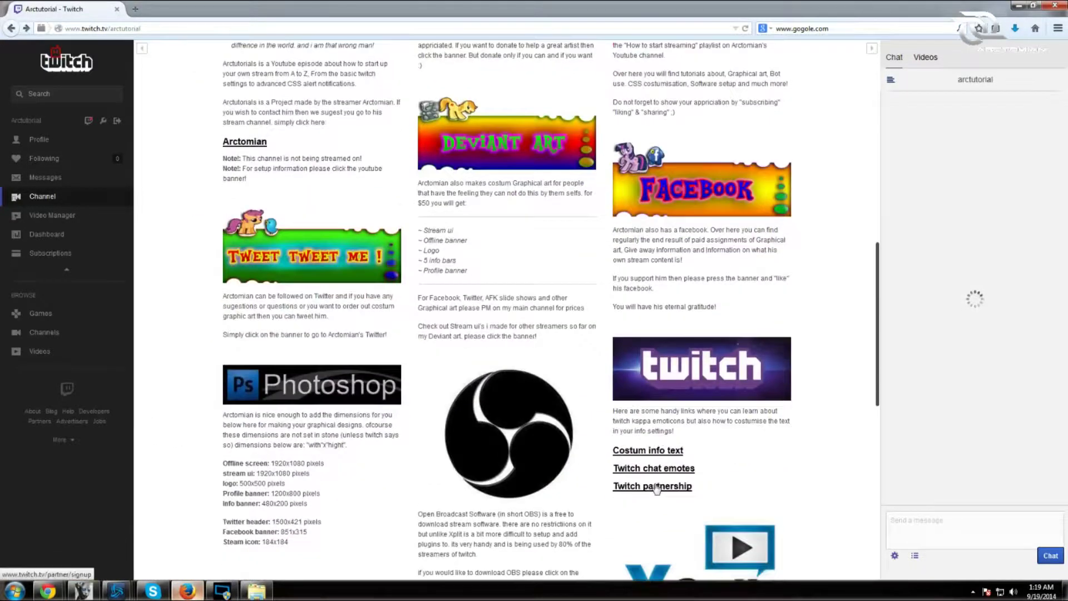
{"action": "left_click", "coordinate": [665, 488]}
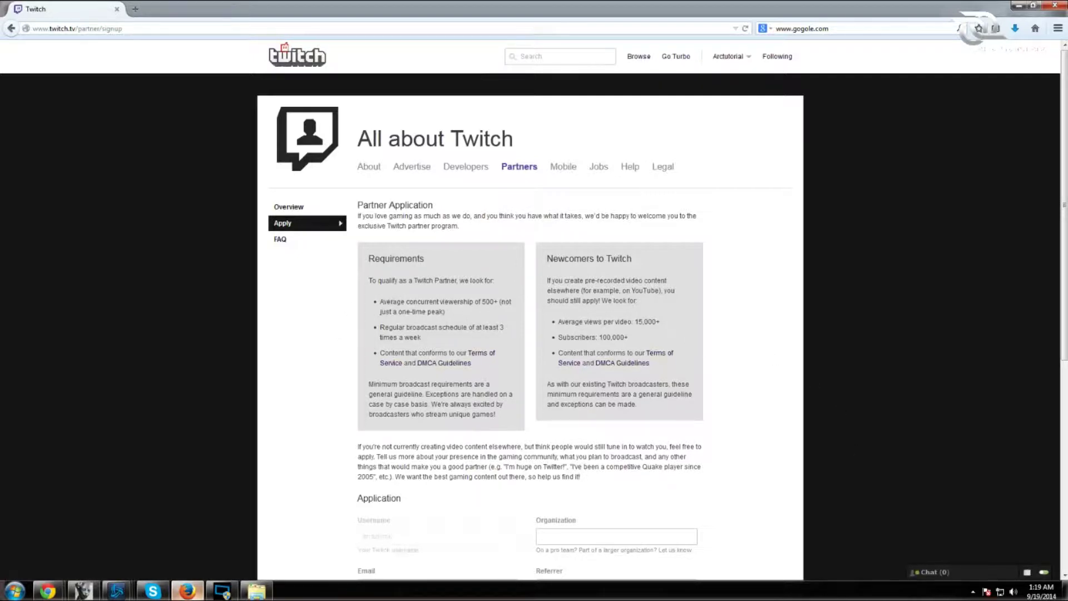
- Highlight the "500+" viewership figure and then "least 3" in the broadcast schedule line of the partner requirements
{"action": "left_click_drag", "start_coordinate": [482, 301], "coordinate": [498, 302]}
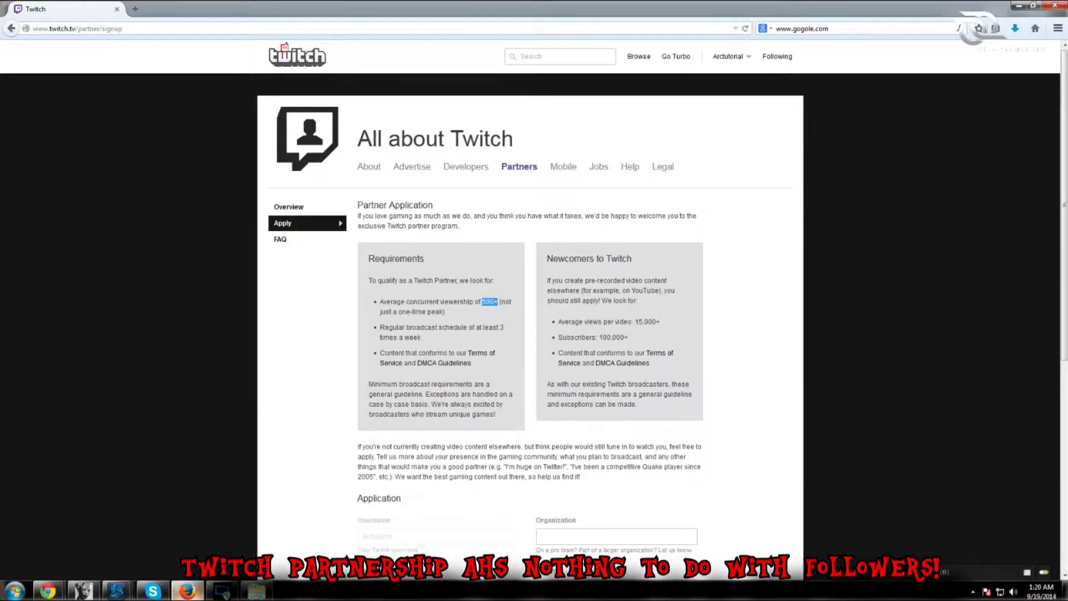
{"action": "left_click", "coordinate": [498, 328]}
{"action": "double_click", "coordinate": [492, 331]}
{"action": "left_click_drag", "start_coordinate": [506, 332], "coordinate": [482, 327]}
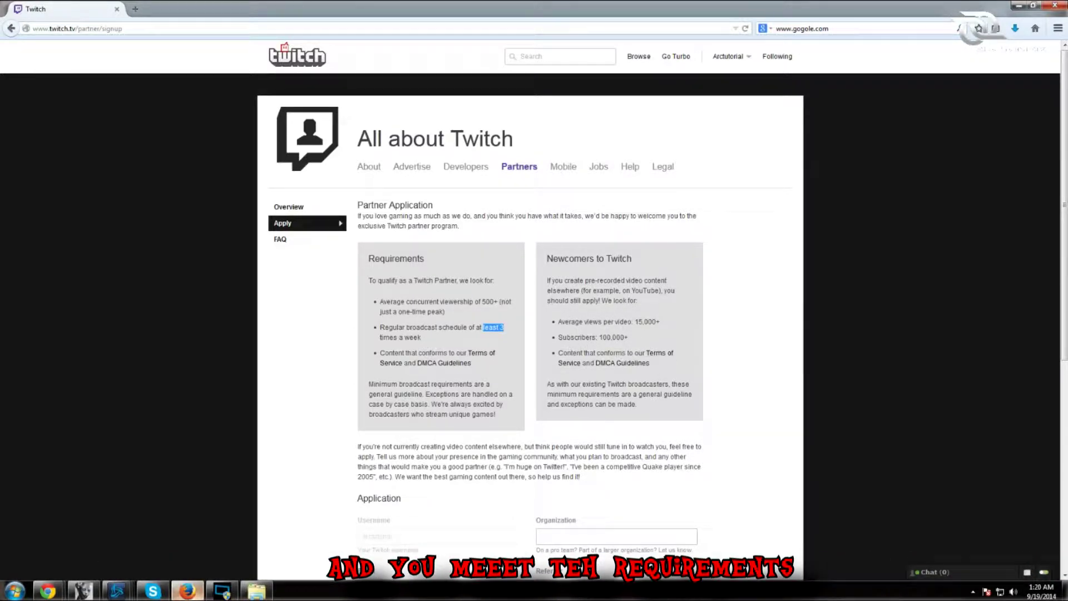
- Examine the partner application form below the requirements, focusing on the Referrer field
{"action": "scroll", "coordinate": [657, 370], "scroll_direction": "down", "scroll_amount": 3}
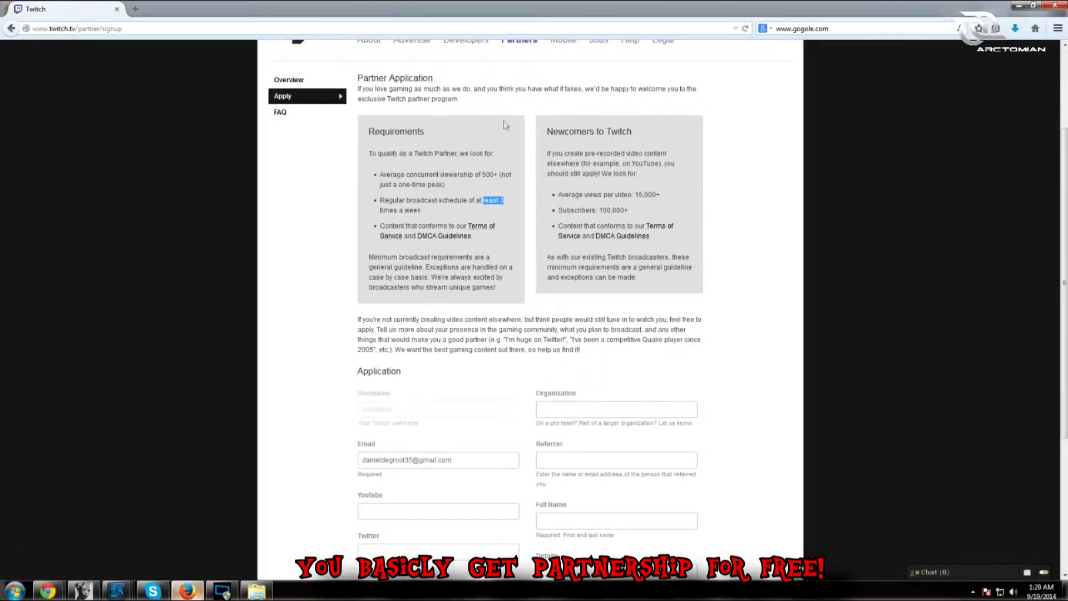
{"action": "scroll", "coordinate": [442, 141], "scroll_direction": "down", "scroll_amount": 3}
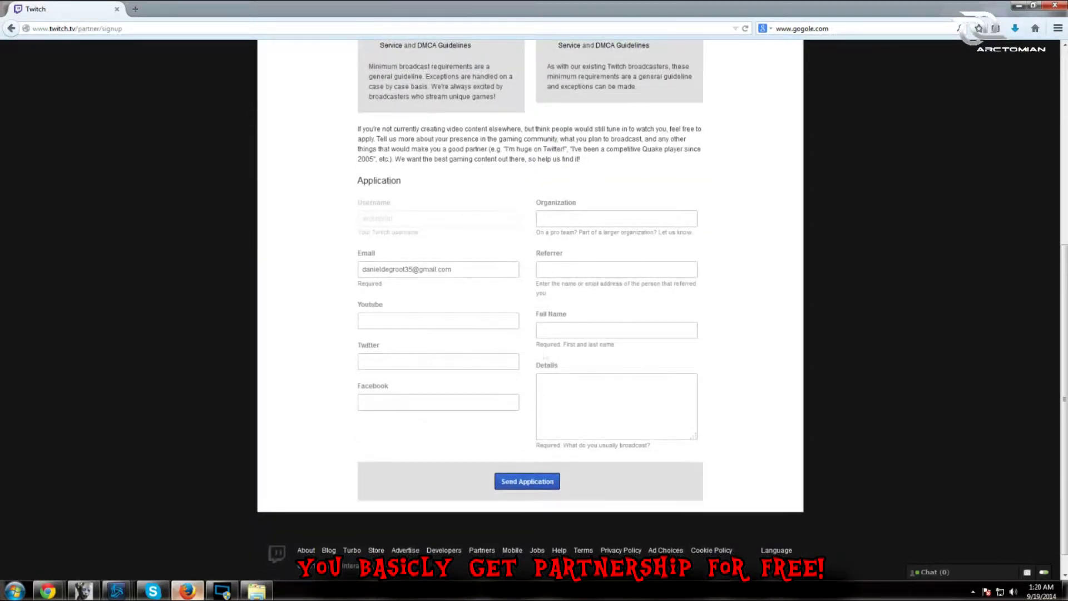
{"action": "left_click", "coordinate": [616, 269]}
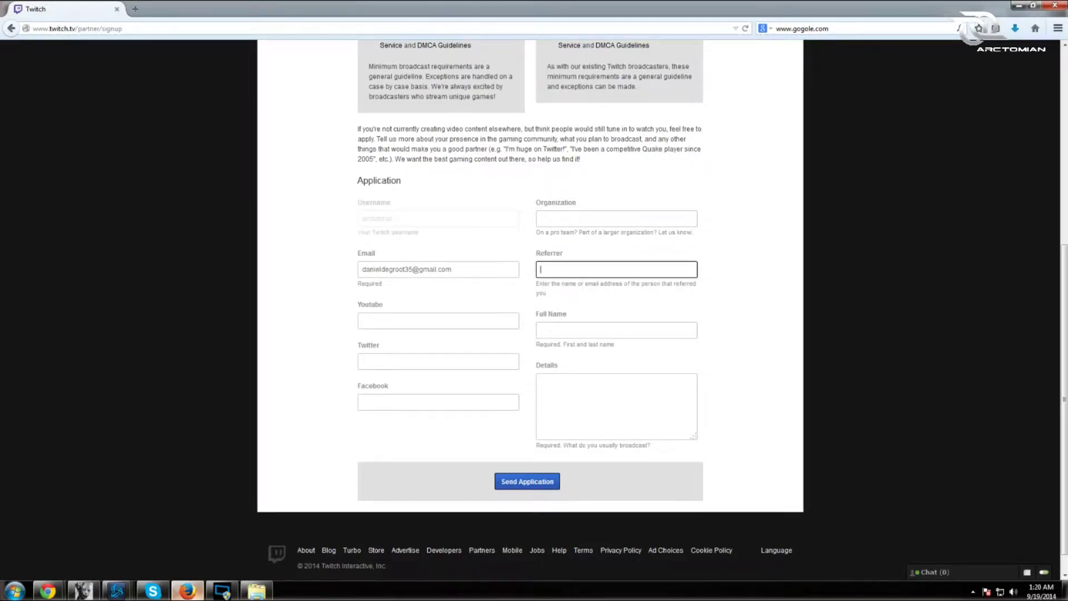
{"action": "scroll", "coordinate": [559, 281], "scroll_direction": "up", "scroll_amount": 2}
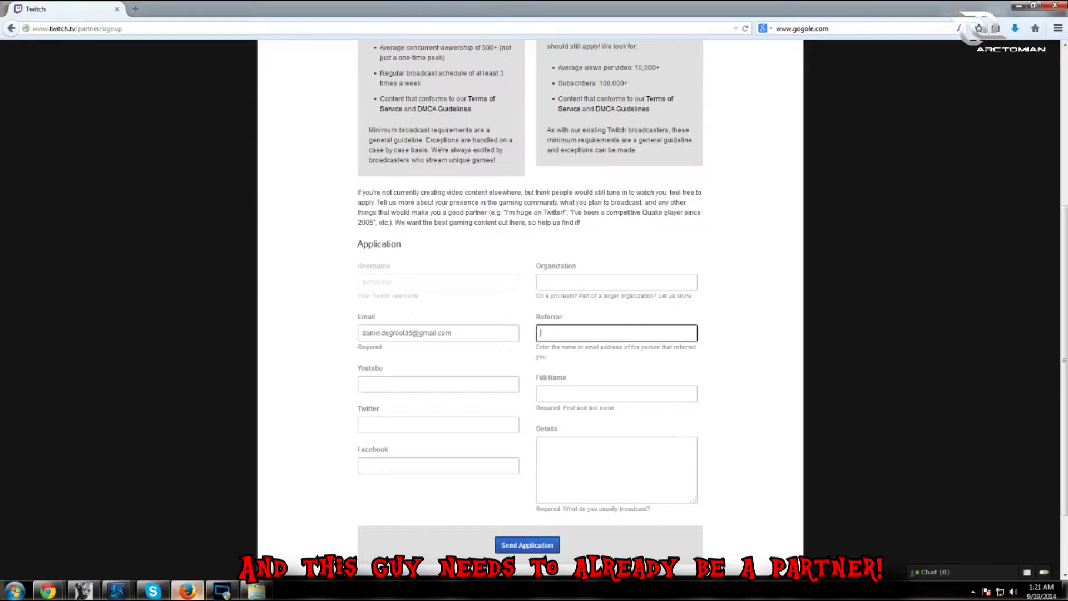
{"action": "scroll", "coordinate": [689, 382], "scroll_direction": "up", "scroll_amount": 8}
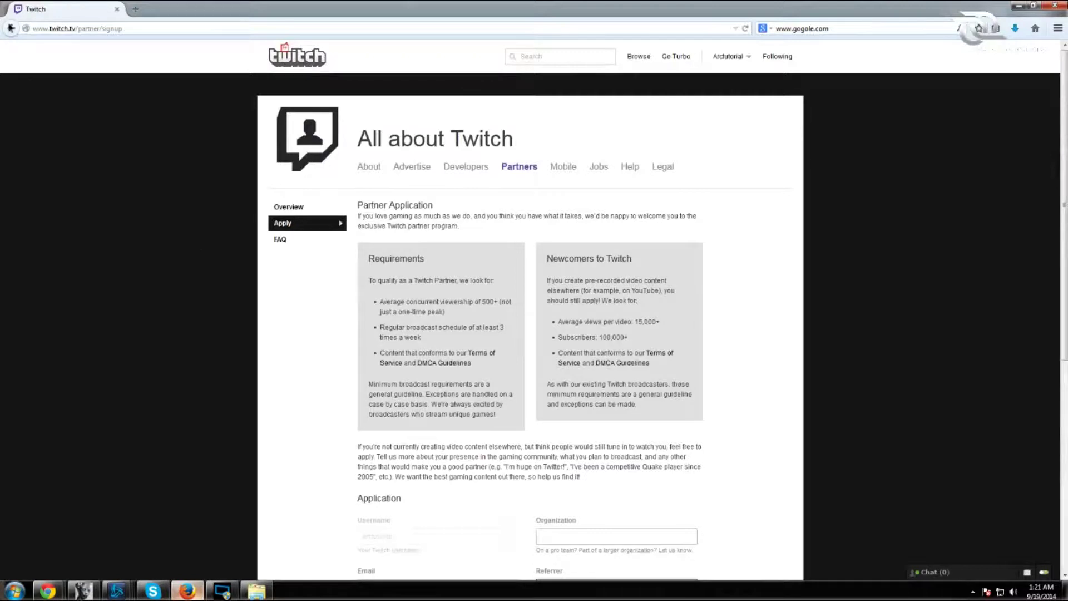
- Return to the Arctutorial channel page and look through its streaming software and tool info panels
{"action": "left_click", "coordinate": [10, 29]}
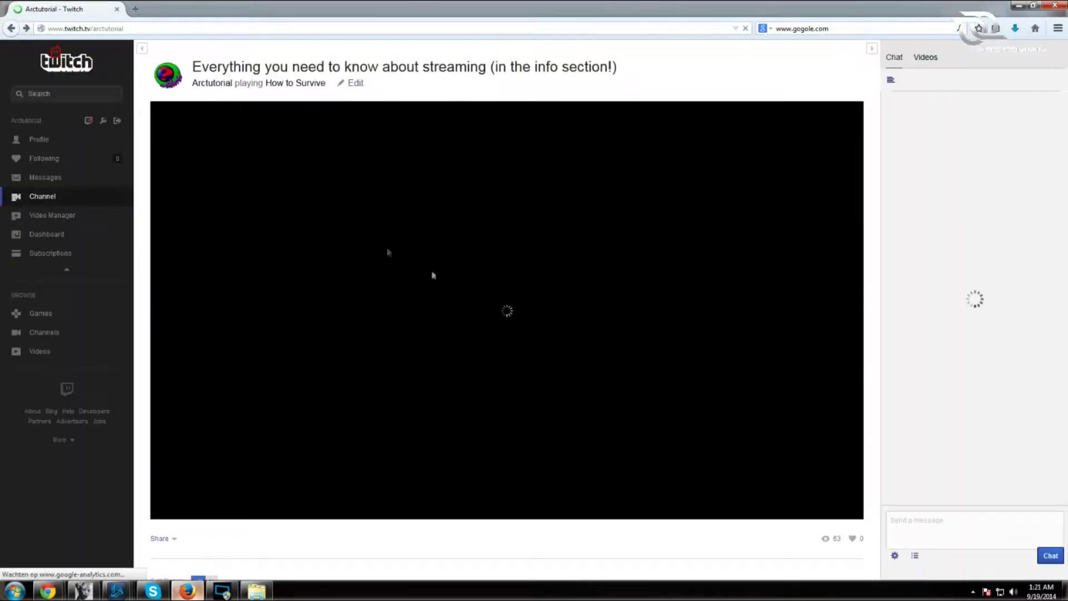
{"action": "scroll", "coordinate": [531, 335], "scroll_direction": "down", "scroll_amount": 5}
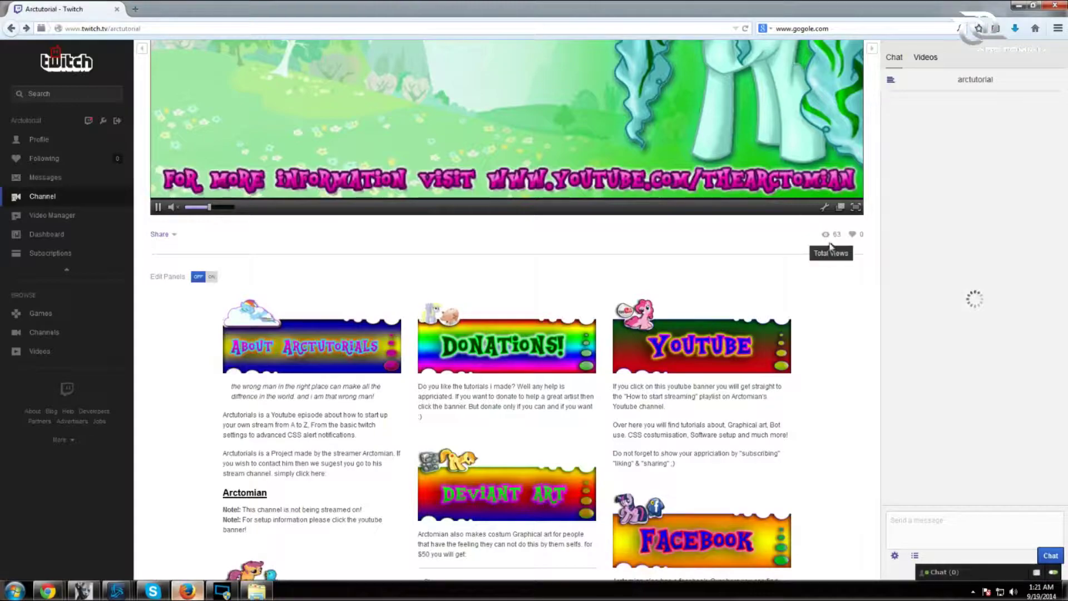
{"action": "scroll", "coordinate": [770, 268], "scroll_direction": "down", "scroll_amount": 3}
{"action": "scroll", "coordinate": [770, 269], "scroll_direction": "down", "scroll_amount": 10}
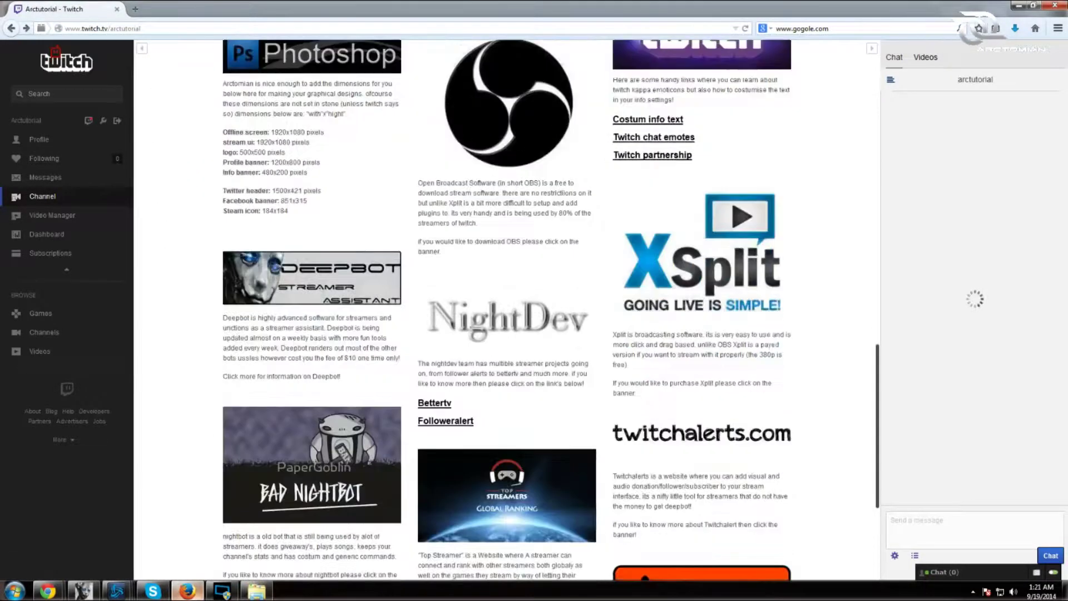
{"action": "scroll", "coordinate": [849, 406], "scroll_direction": "down", "scroll_amount": 4}
{"action": "scroll", "coordinate": [849, 407], "scroll_direction": "up", "scroll_amount": 5}
{"action": "scroll", "coordinate": [847, 407], "scroll_direction": "up", "scroll_amount": 13}
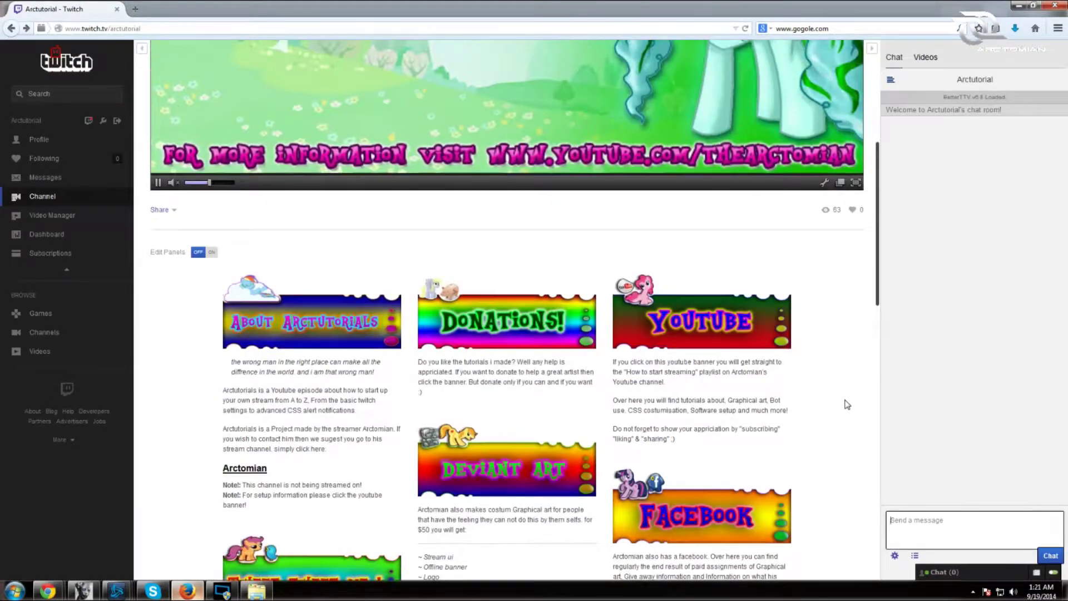
{"action": "scroll", "coordinate": [845, 404], "scroll_direction": "up", "scroll_amount": 6}
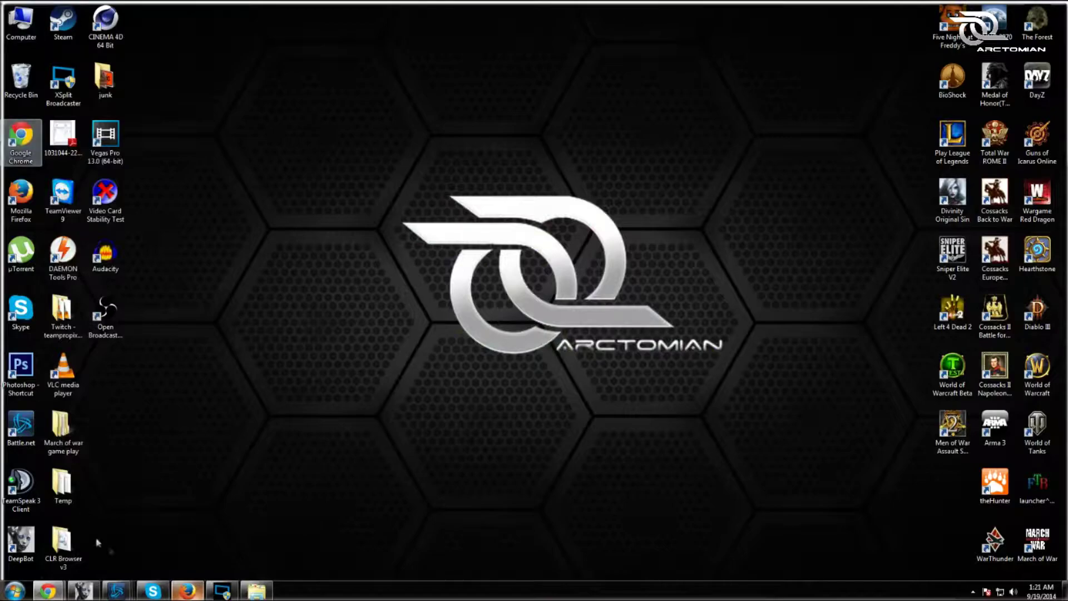
{"action": "left_click", "coordinate": [187, 591]}
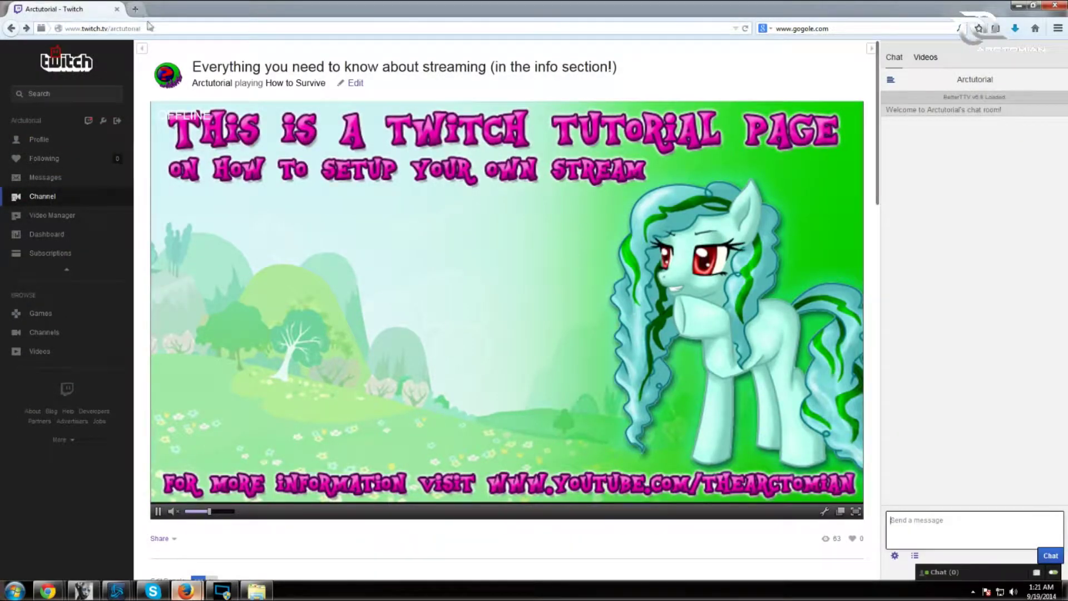
{"action": "left_click", "coordinate": [135, 9]}
{"action": "type", "text": "www.google.com/"}
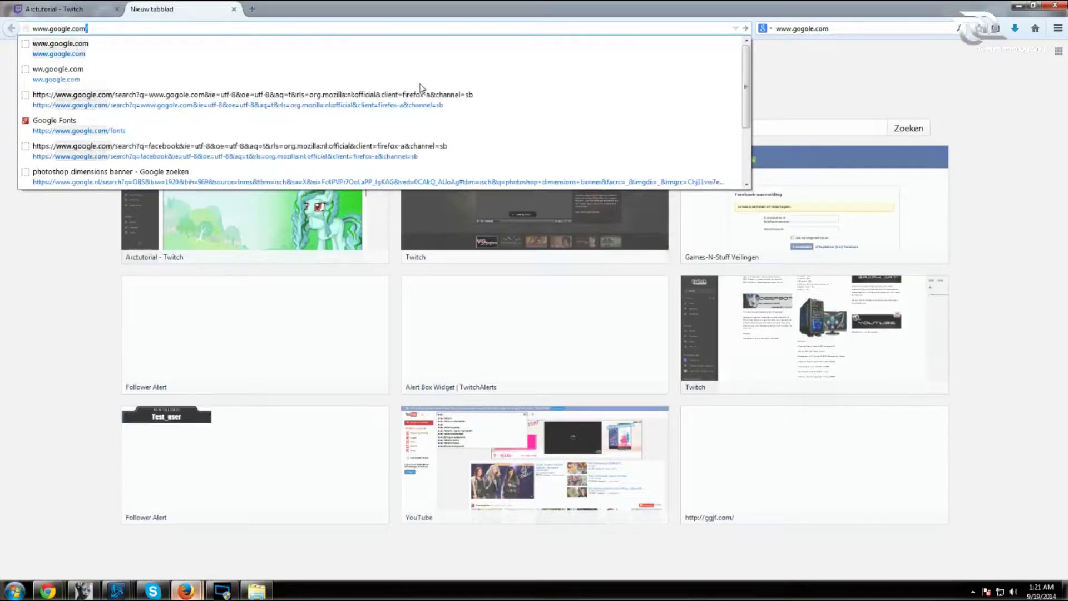
{"action": "key", "text": "Return"}
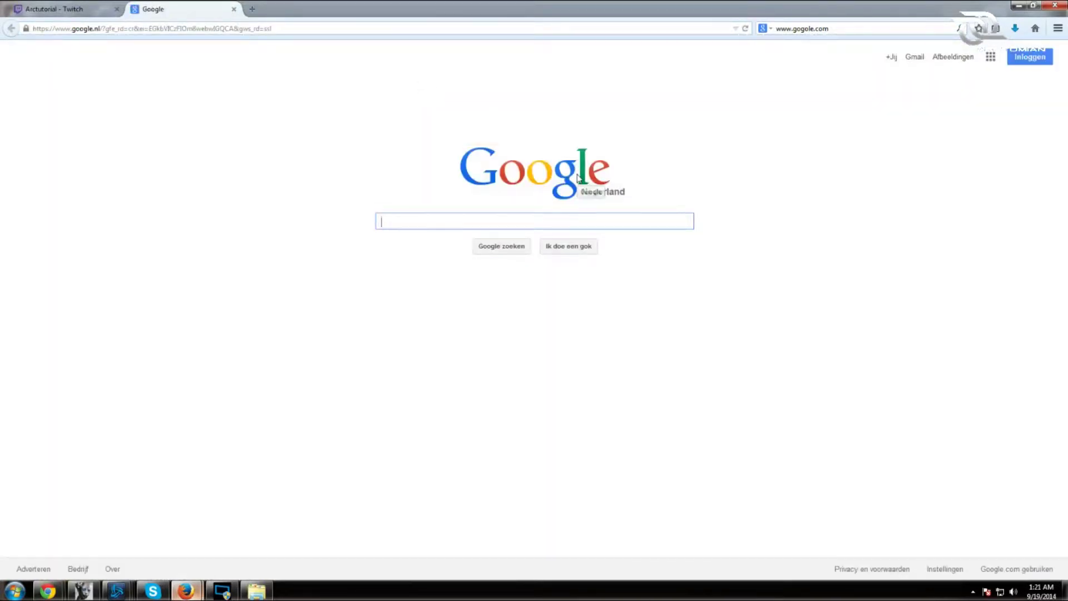
- Search Google for "xplit" and open the official XSplit website from the results
{"action": "type", "text": "t"}
{"action": "key", "text": "BackSpace"}
{"action": "type", "text": "xplit"}
{"action": "key", "text": "Return"}
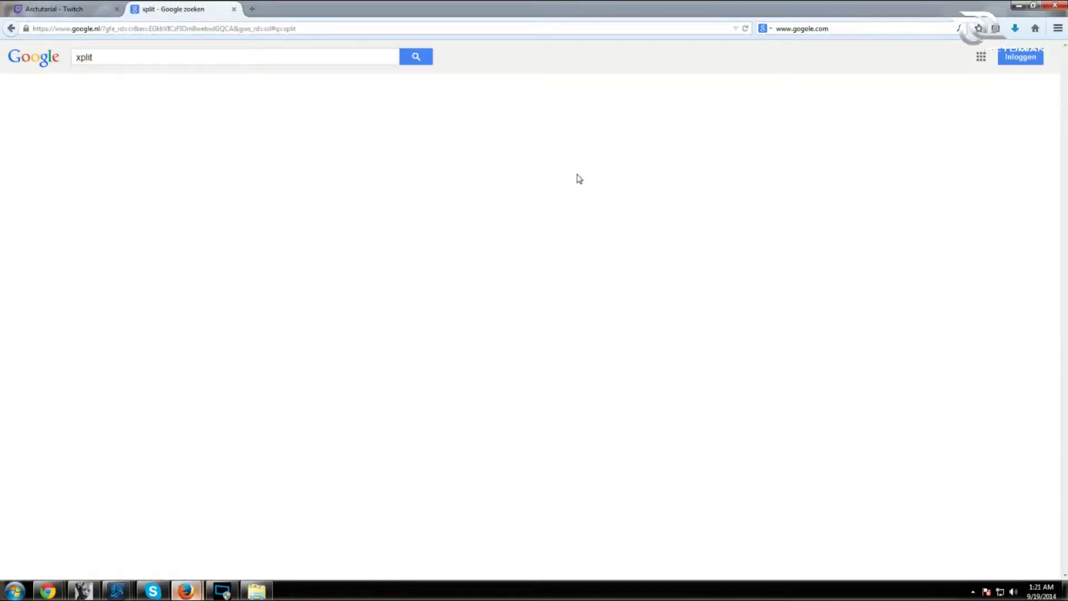
{"action": "left_click", "coordinate": [205, 198]}
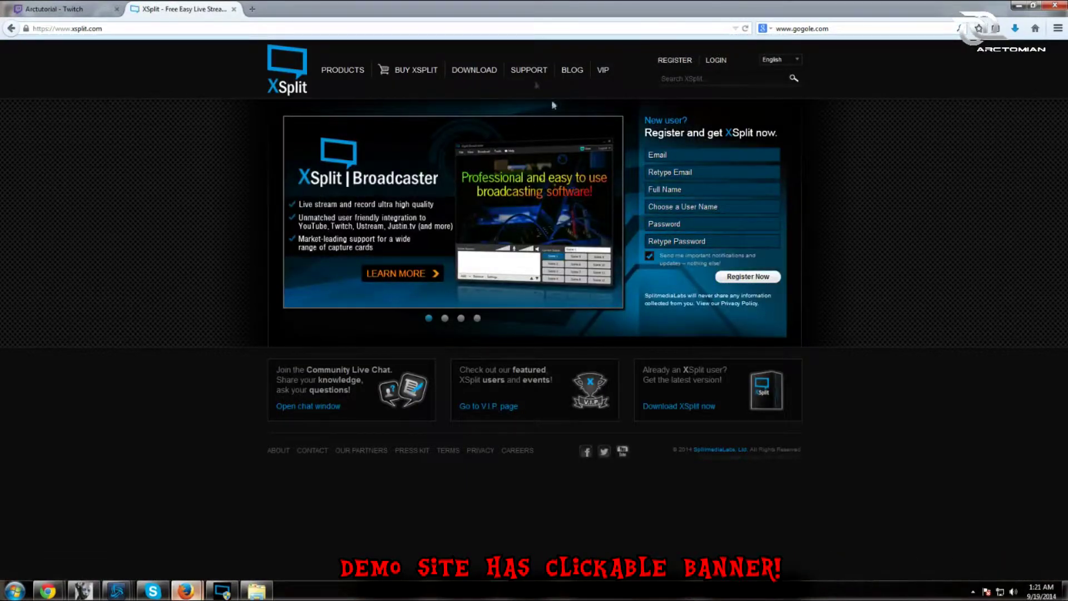
- Open the XSplit download page and examine the Broadcaster and Gamecaster downloads with their system requirements
{"action": "left_click", "coordinate": [474, 71]}
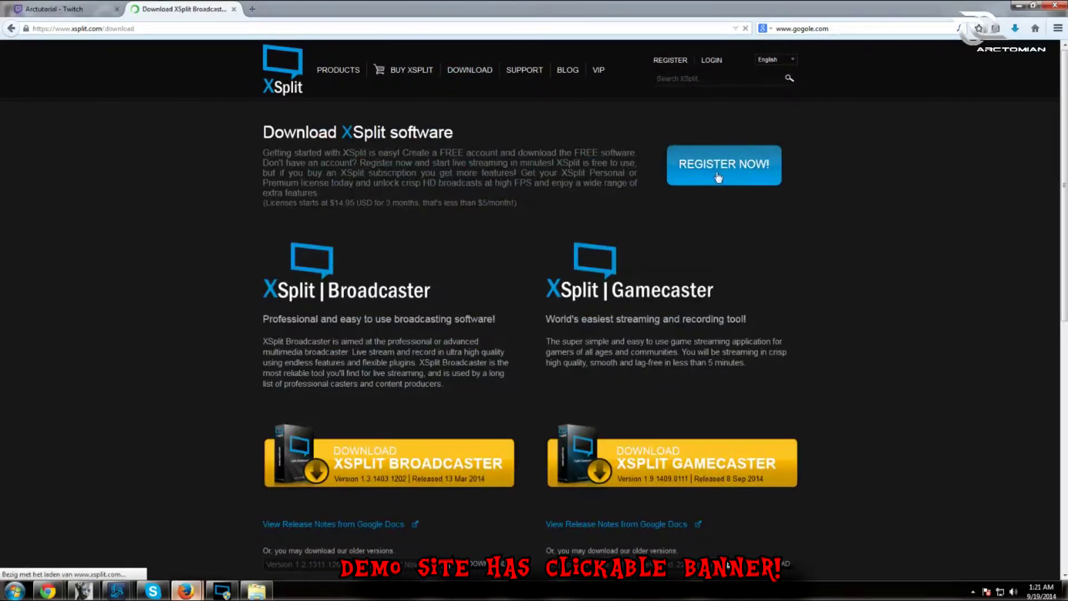
{"action": "scroll", "coordinate": [213, 188], "scroll_direction": "down", "scroll_amount": 1}
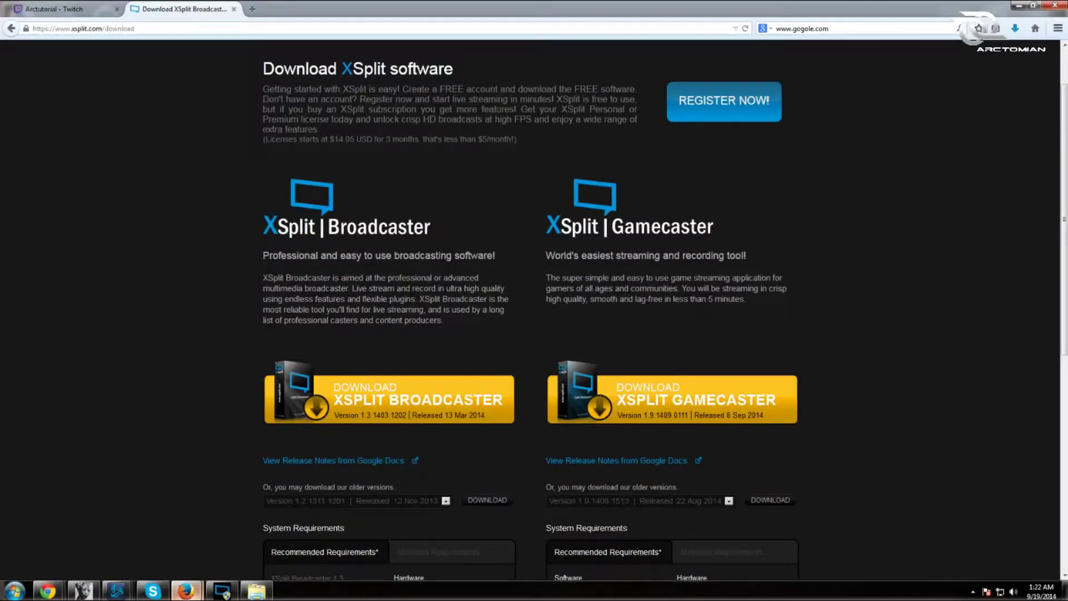
{"action": "scroll", "coordinate": [635, 277], "scroll_direction": "down", "scroll_amount": 4}
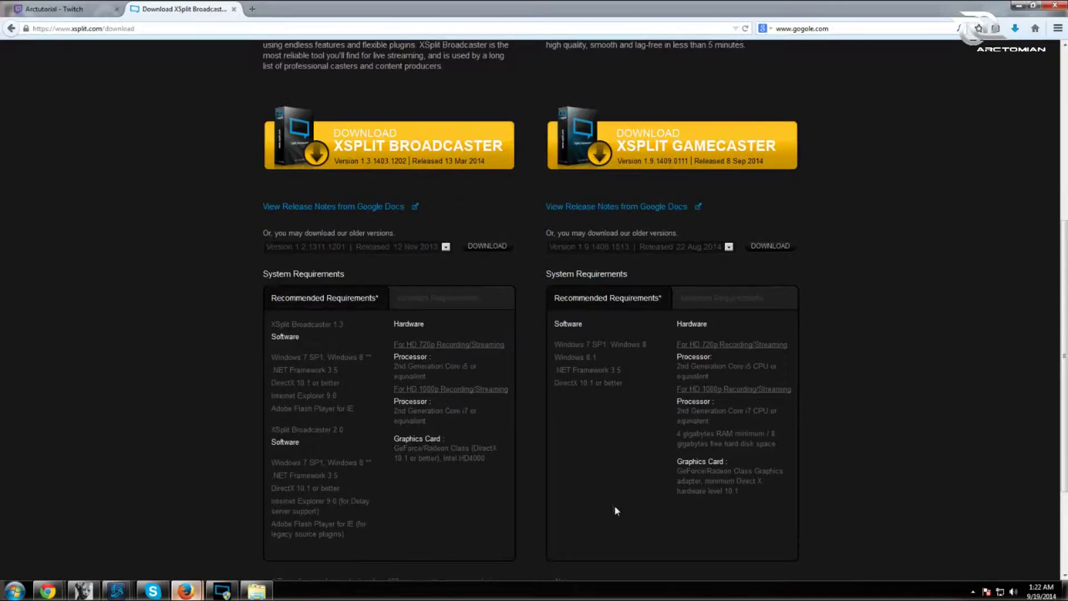
{"action": "scroll", "coordinate": [655, 404], "scroll_direction": "down", "scroll_amount": 2}
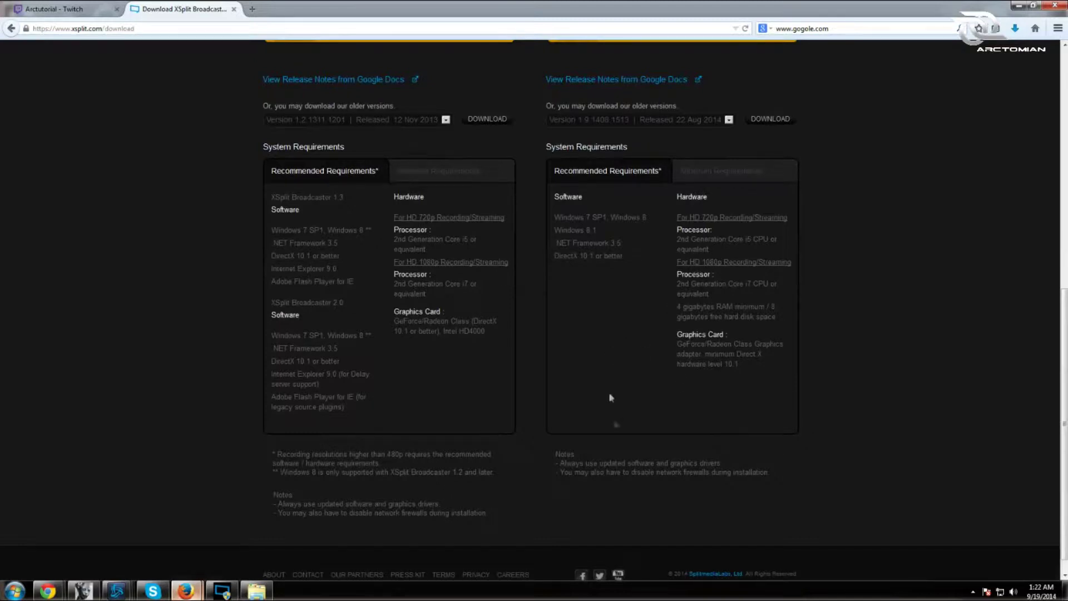
{"action": "scroll", "coordinate": [371, 422], "scroll_direction": "up", "scroll_amount": 4}
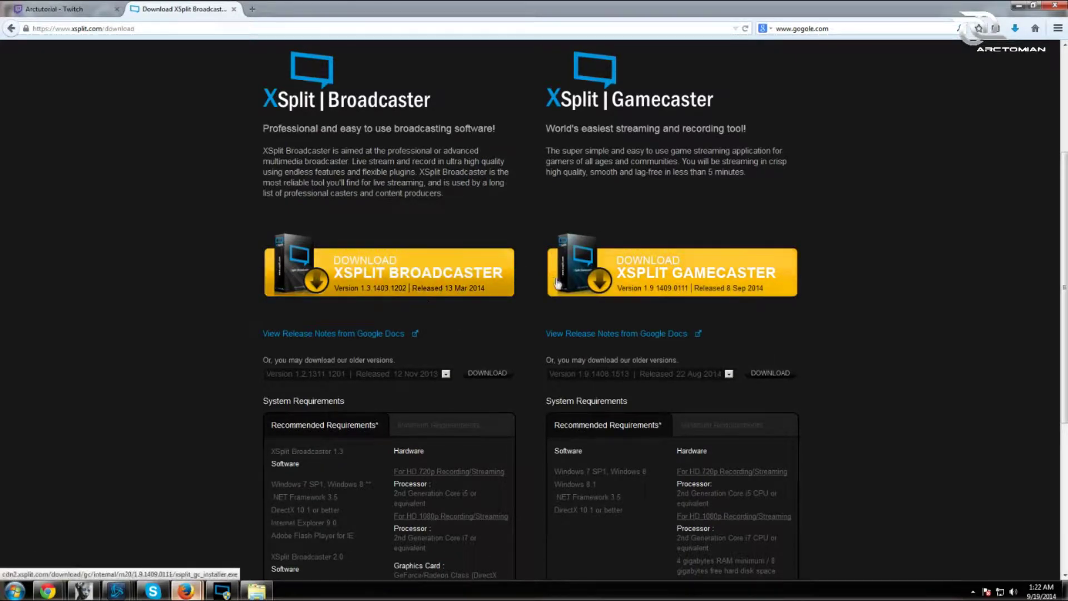
{"action": "scroll", "coordinate": [736, 312], "scroll_direction": "up", "scroll_amount": 3}
{"action": "scroll", "coordinate": [480, 316], "scroll_direction": "down", "scroll_amount": 5}
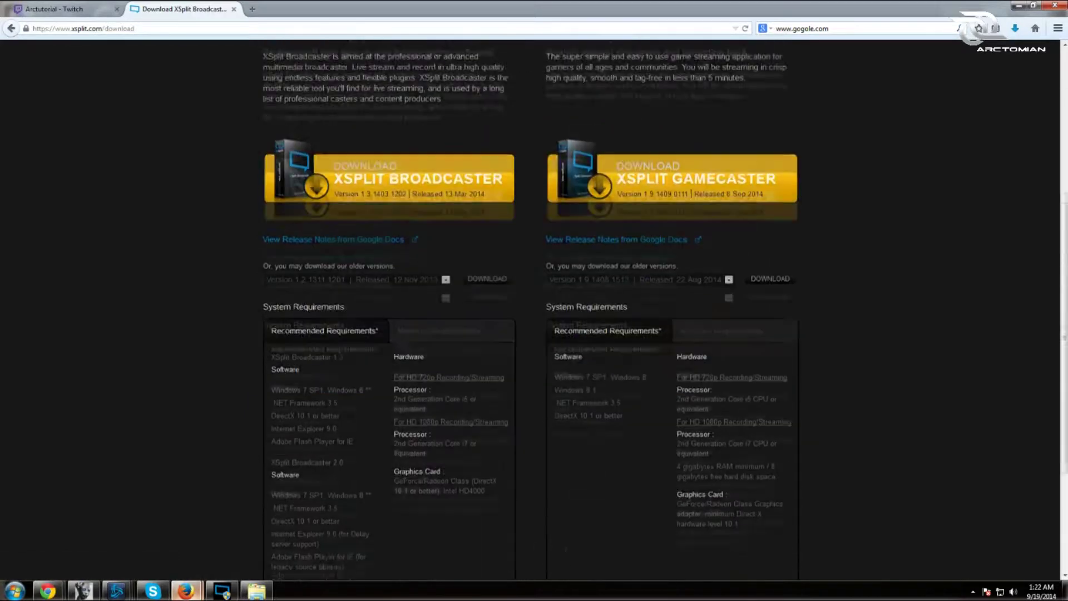
{"action": "scroll", "coordinate": [480, 316], "scroll_direction": "up", "scroll_amount": 6}
{"action": "scroll", "coordinate": [480, 316], "scroll_direction": "down", "scroll_amount": 2}
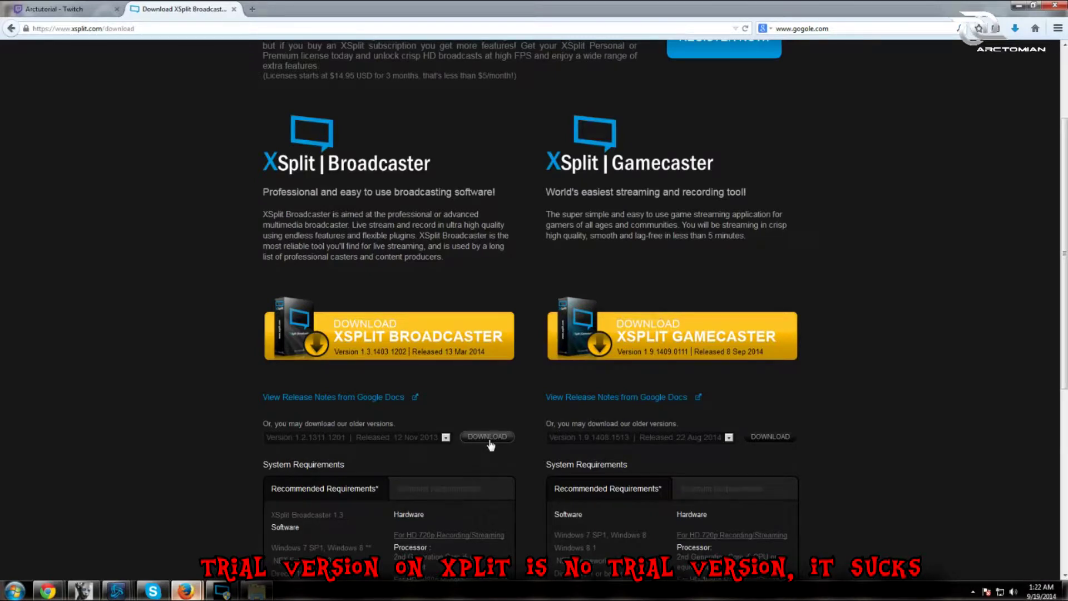
{"action": "left_click", "coordinate": [487, 437]}
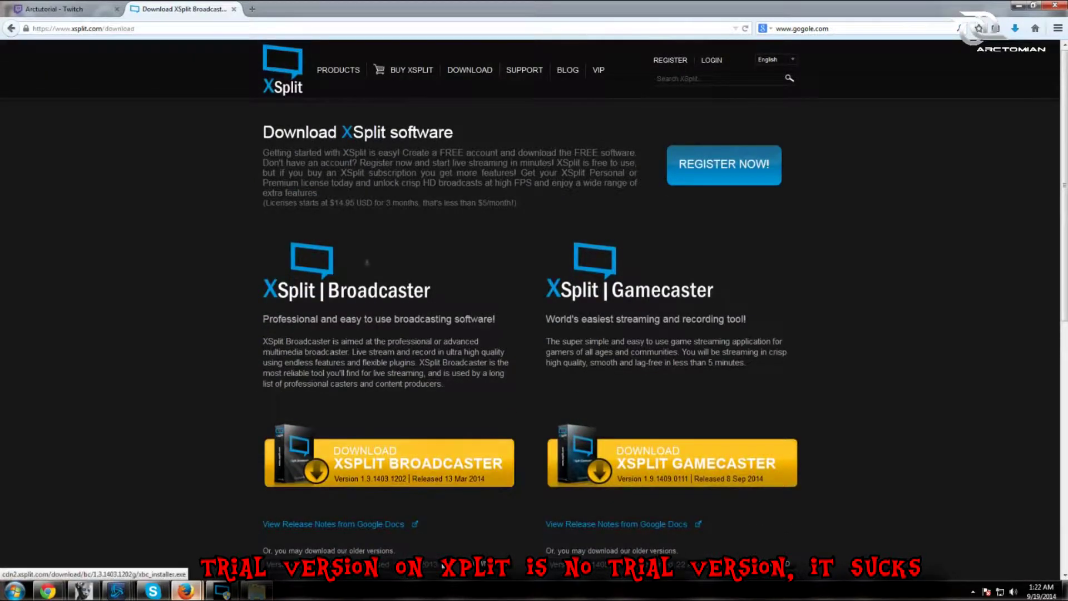
- Open the XSplit license purchase page and examine the Premium, Personal and Free Version feature comparison table
{"action": "left_click", "coordinate": [418, 78]}
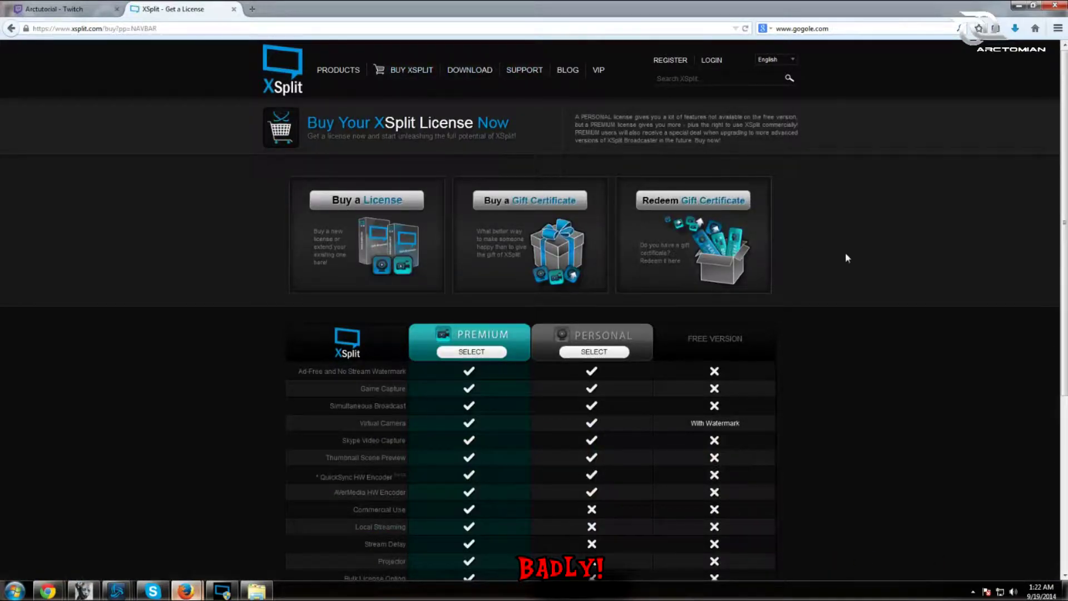
{"action": "scroll", "coordinate": [846, 252], "scroll_direction": "down", "scroll_amount": 3}
{"action": "scroll", "coordinate": [845, 255], "scroll_direction": "down", "scroll_amount": 5}
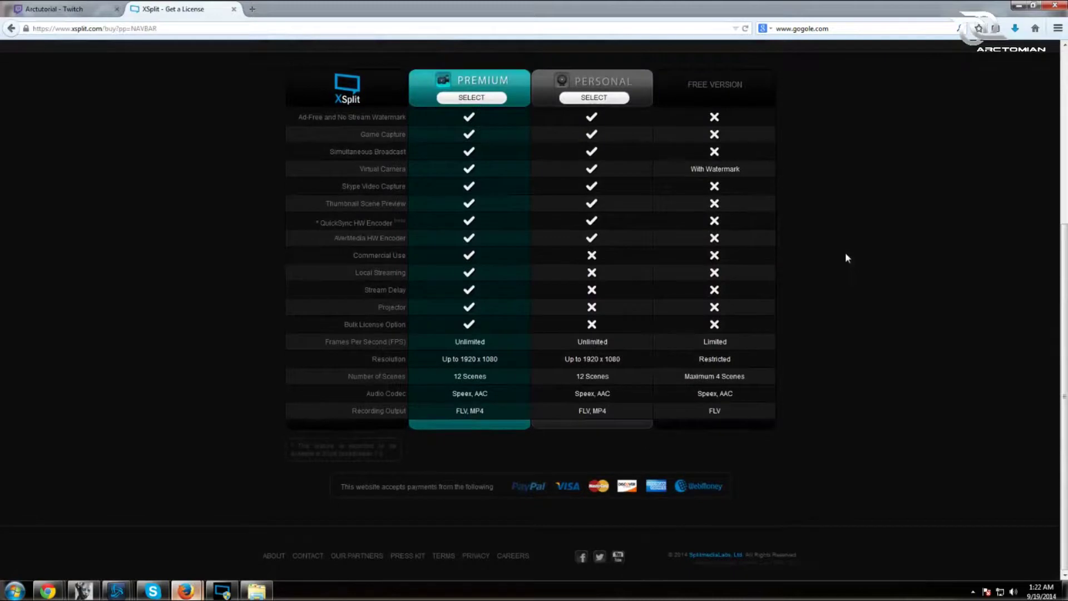
{"action": "scroll", "coordinate": [923, 312], "scroll_direction": "up", "scroll_amount": 2}
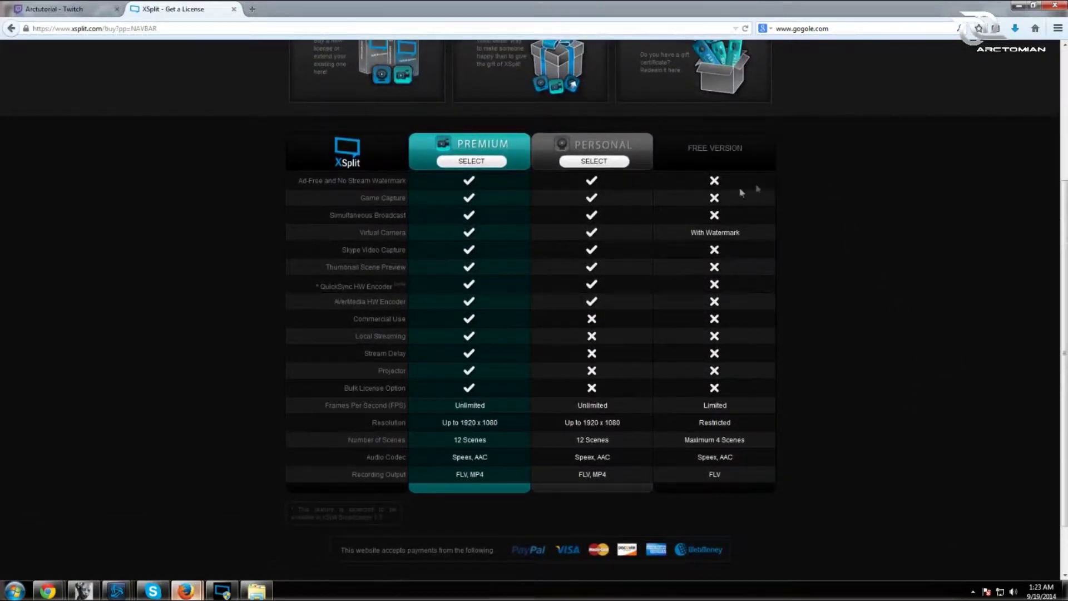
{"action": "mouse_move", "coordinate": [384, 232]}
- Highlight the Free Version's scene count, frame rate, resolution, recording output and audio codec entries in turn
{"action": "left_click_drag", "start_coordinate": [681, 443], "coordinate": [762, 447]}
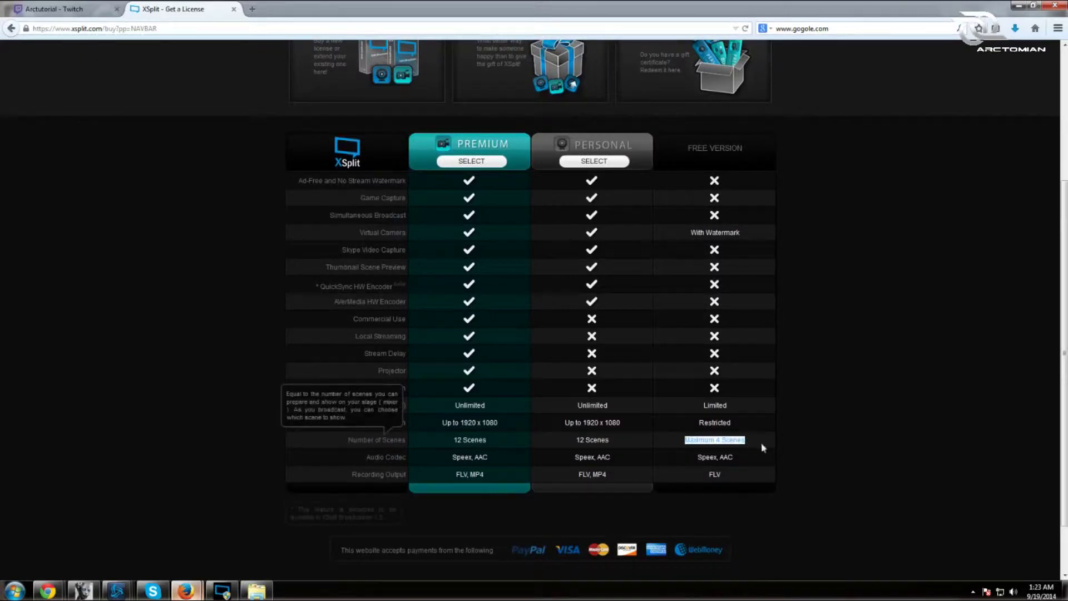
{"action": "left_click", "coordinate": [737, 397]}
{"action": "double_click", "coordinate": [714, 405]}
{"action": "double_click", "coordinate": [714, 422]}
{"action": "double_click", "coordinate": [717, 475]}
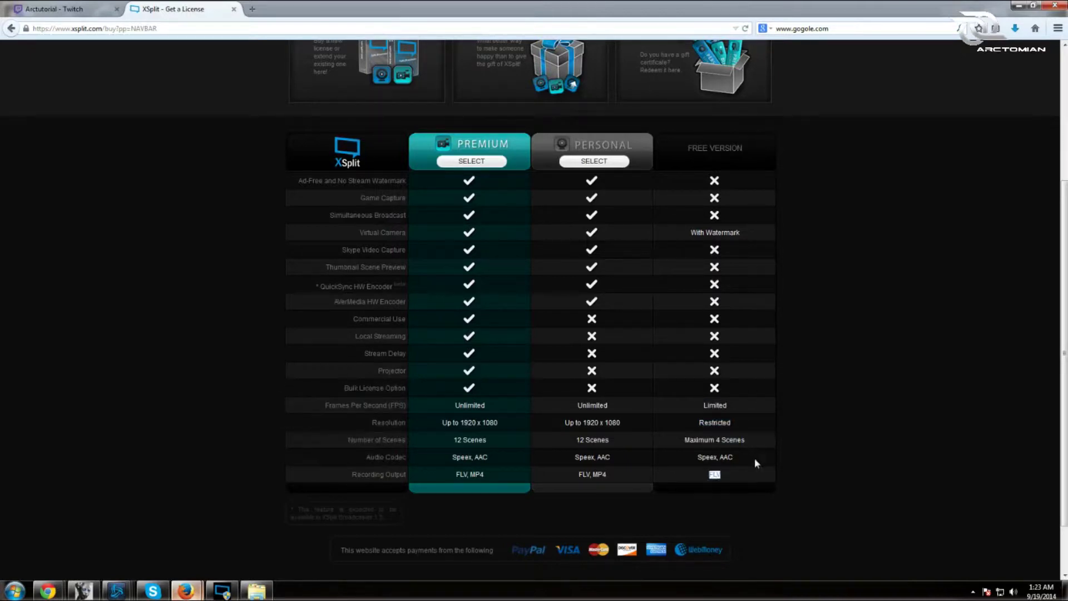
{"action": "left_click_drag", "start_coordinate": [755, 456], "coordinate": [698, 457]}
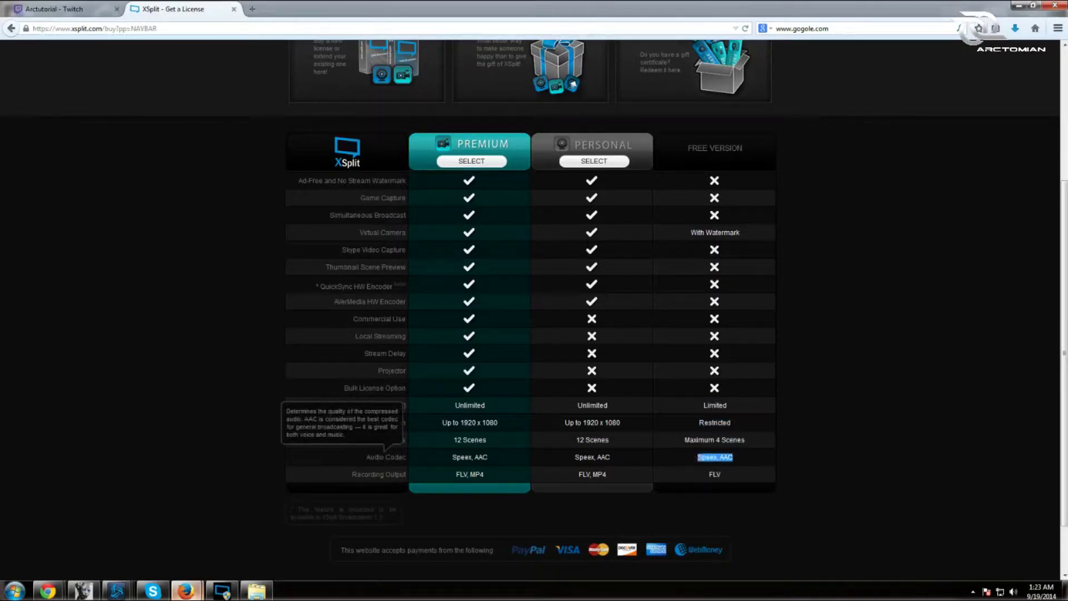
{"action": "left_click", "coordinate": [696, 459]}
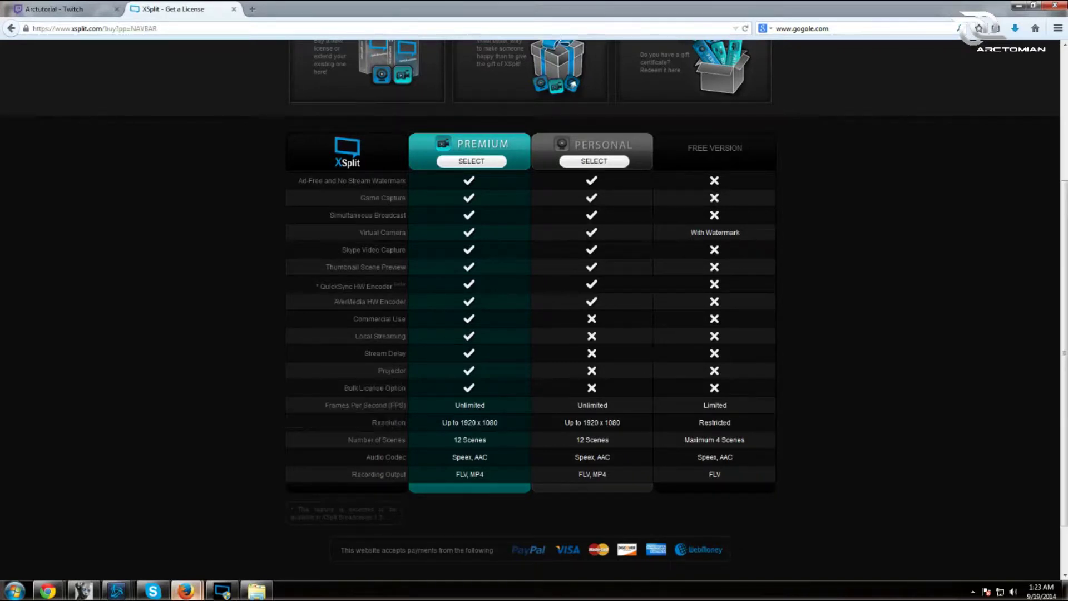
- Highlight "MP4" in the Premium column's Recording Output row and review the rest of the comparison table
{"action": "double_click", "coordinate": [483, 474]}
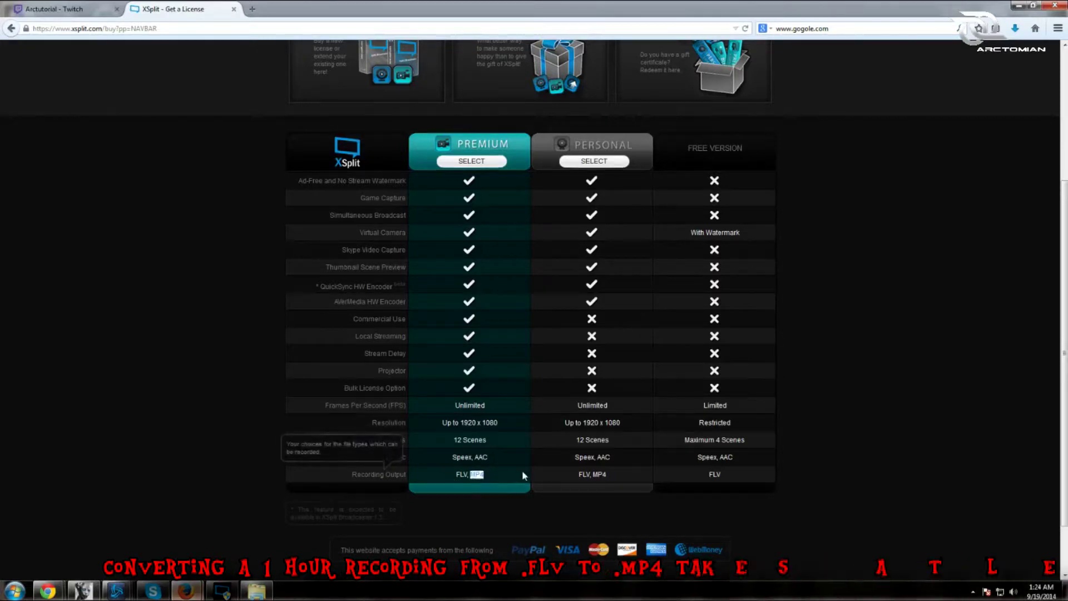
{"action": "scroll", "coordinate": [521, 469], "scroll_direction": "up", "scroll_amount": 4}
{"action": "scroll", "coordinate": [521, 469], "scroll_direction": "down", "scroll_amount": 1}
{"action": "scroll", "coordinate": [521, 475], "scroll_direction": "down", "scroll_amount": 3}
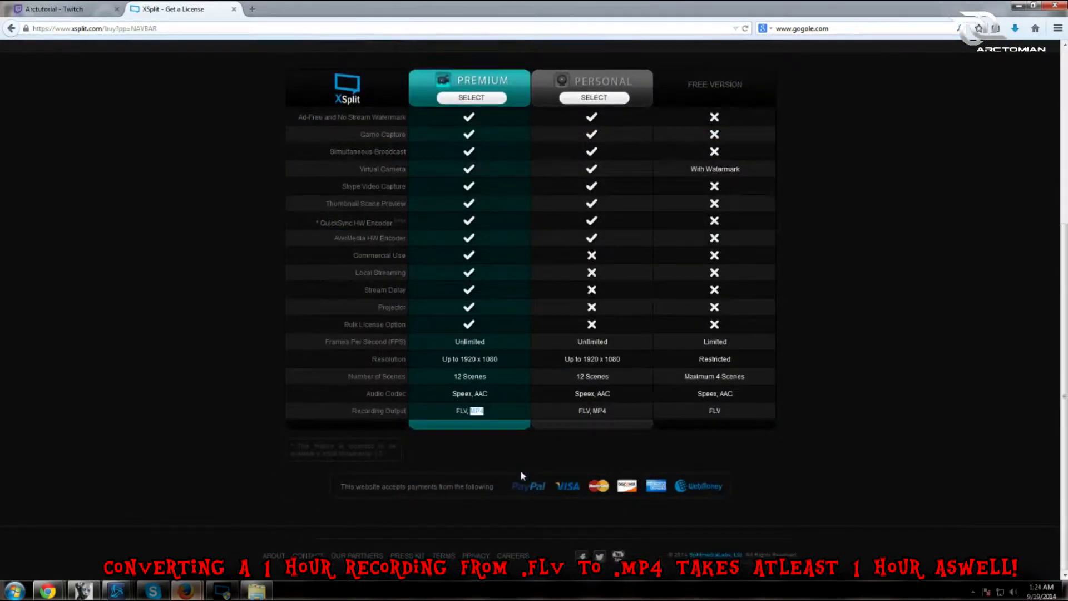
- Open the Buy a License form, look over its license and payment options, and return to the license comparison
{"action": "scroll", "coordinate": [519, 472], "scroll_direction": "up", "scroll_amount": 5}
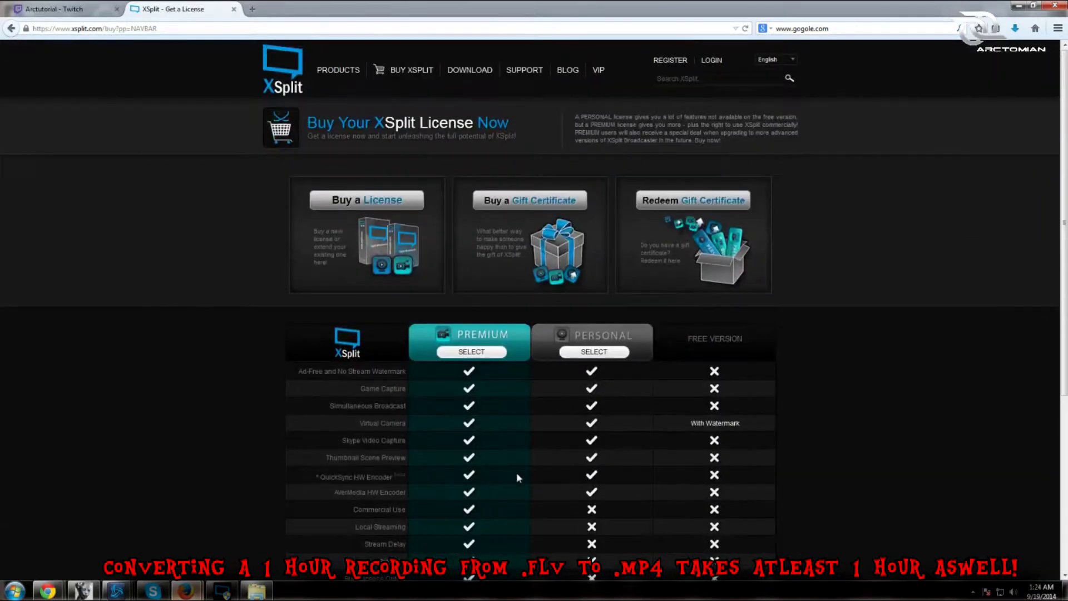
{"action": "left_click", "coordinate": [377, 195]}
{"action": "scroll", "coordinate": [777, 245], "scroll_direction": "down", "scroll_amount": 3}
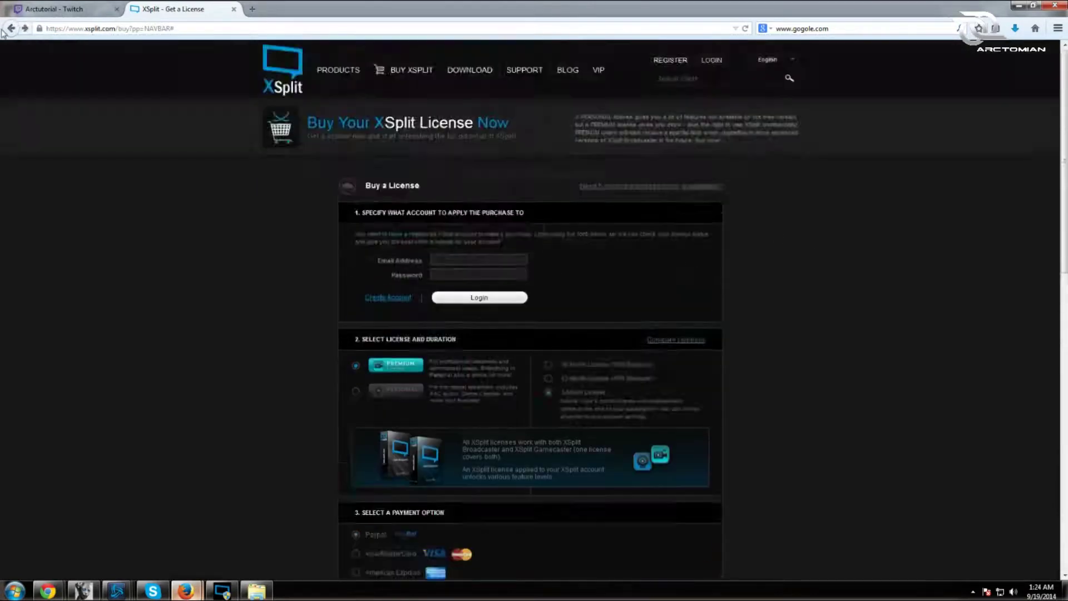
{"action": "left_click", "coordinate": [10, 28]}
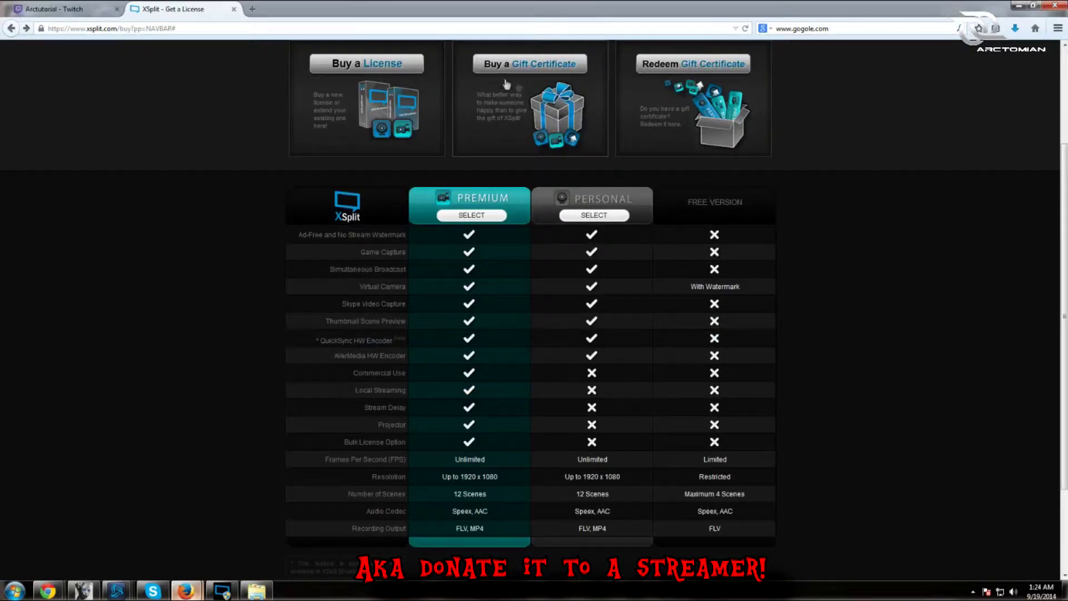
- Open the Buy a License form, look over its payment options, and compare the 3-month Personal and Premium license prices
{"action": "left_click", "coordinate": [365, 66]}
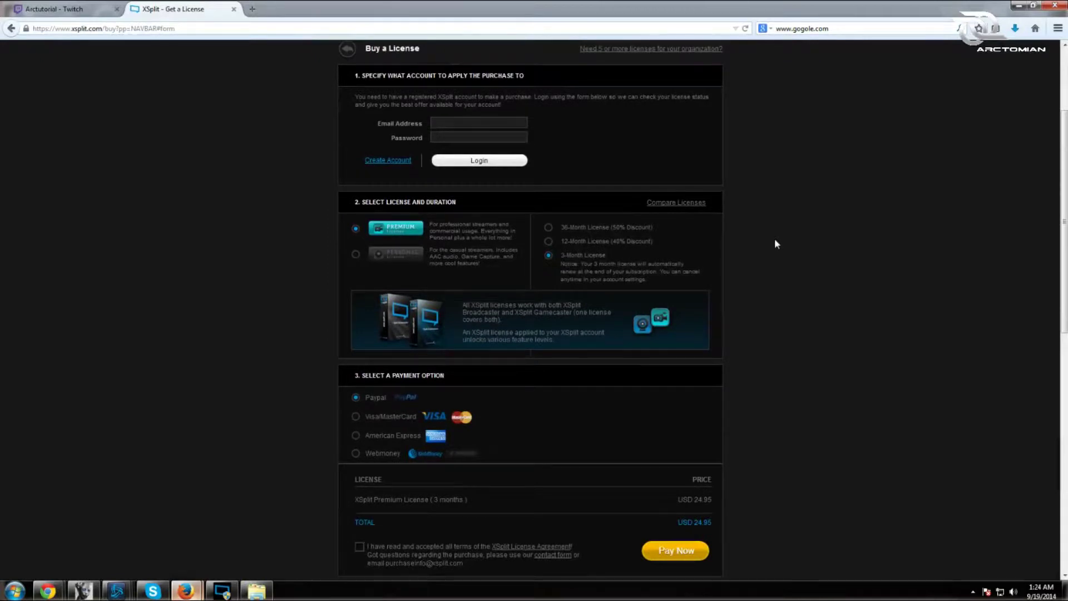
{"action": "scroll", "coordinate": [769, 245], "scroll_direction": "down", "scroll_amount": 4}
{"action": "left_click", "coordinate": [356, 270]}
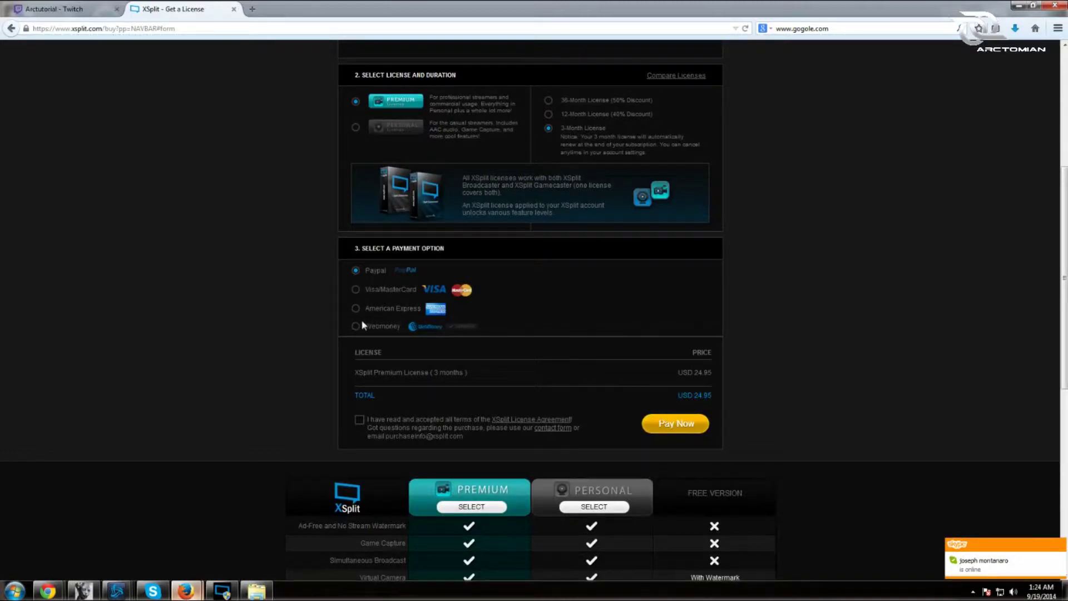
{"action": "scroll", "coordinate": [739, 391], "scroll_direction": "up", "scroll_amount": 4}
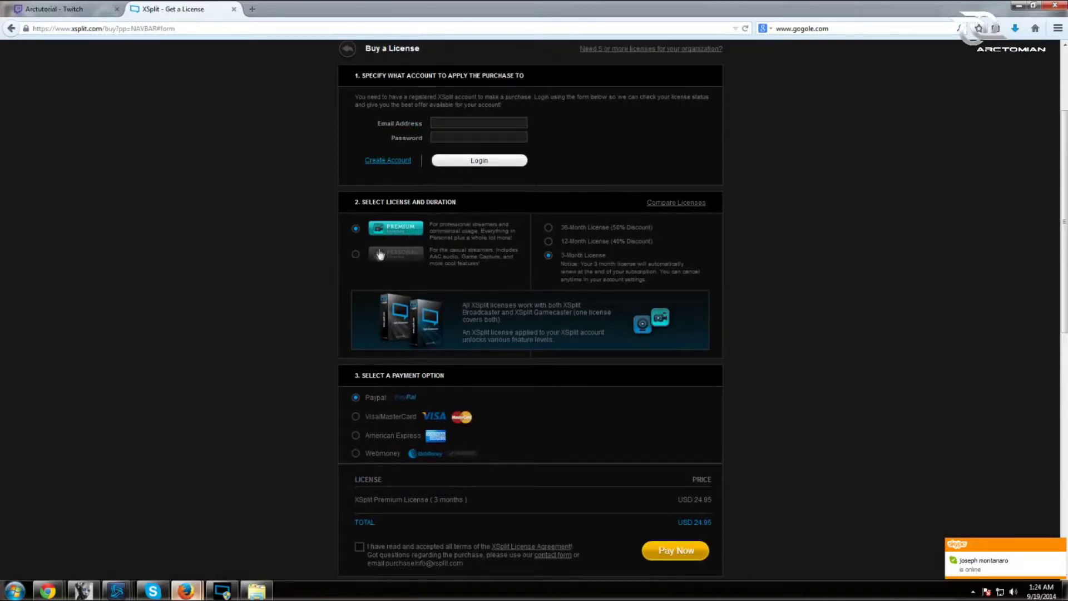
{"action": "left_click", "coordinate": [355, 255]}
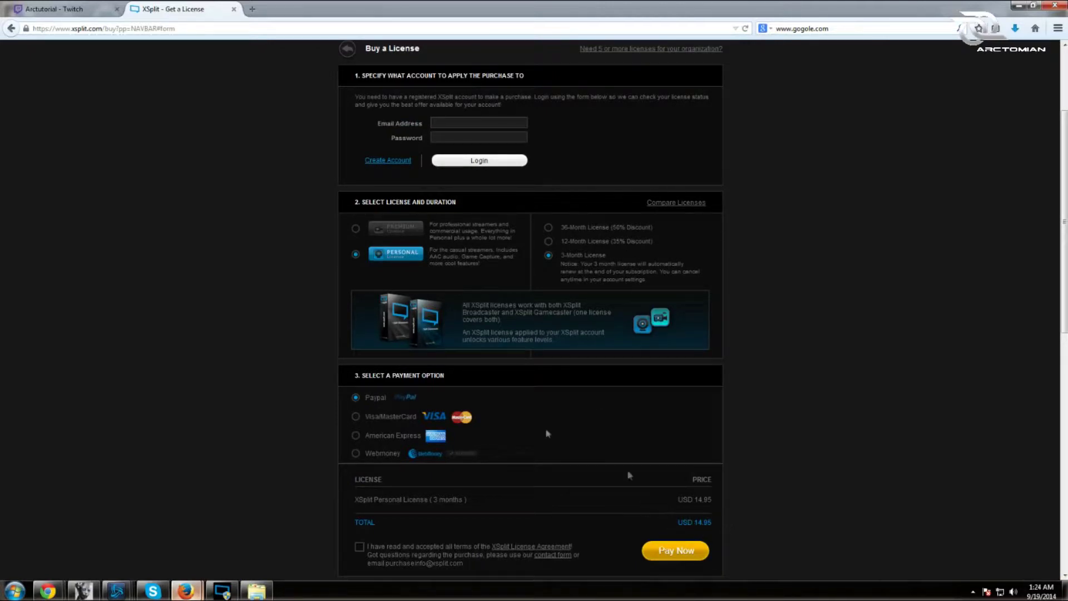
{"action": "left_click", "coordinate": [355, 230]}
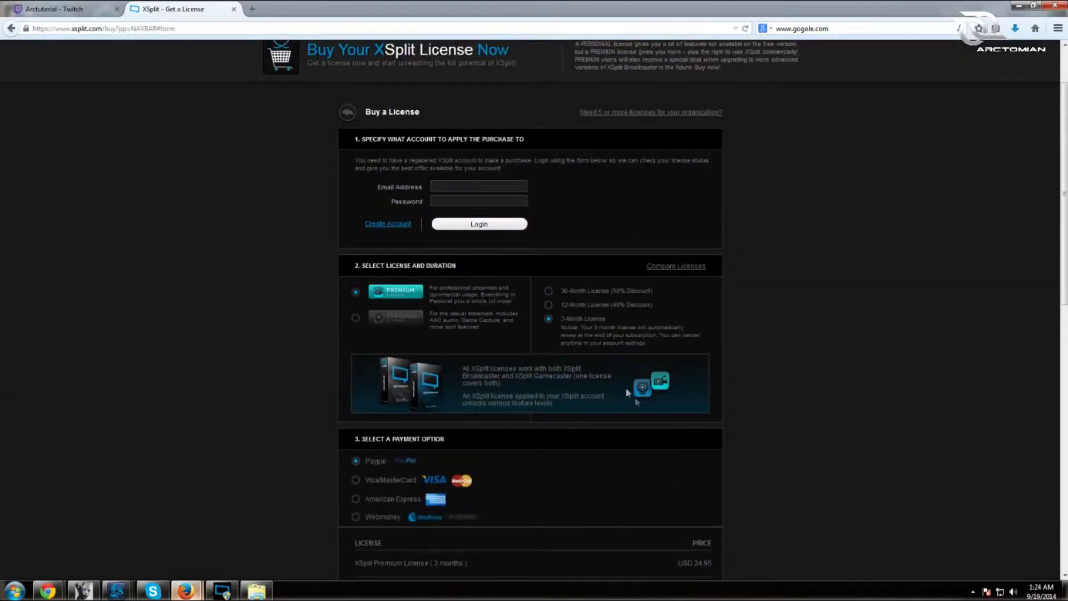
- Compare the Premium license prices for the 36-month and 12-month durations and highlight the 12-month total
{"action": "left_click", "coordinate": [580, 292]}
{"action": "scroll", "coordinate": [734, 458], "scroll_direction": "down", "scroll_amount": 2}
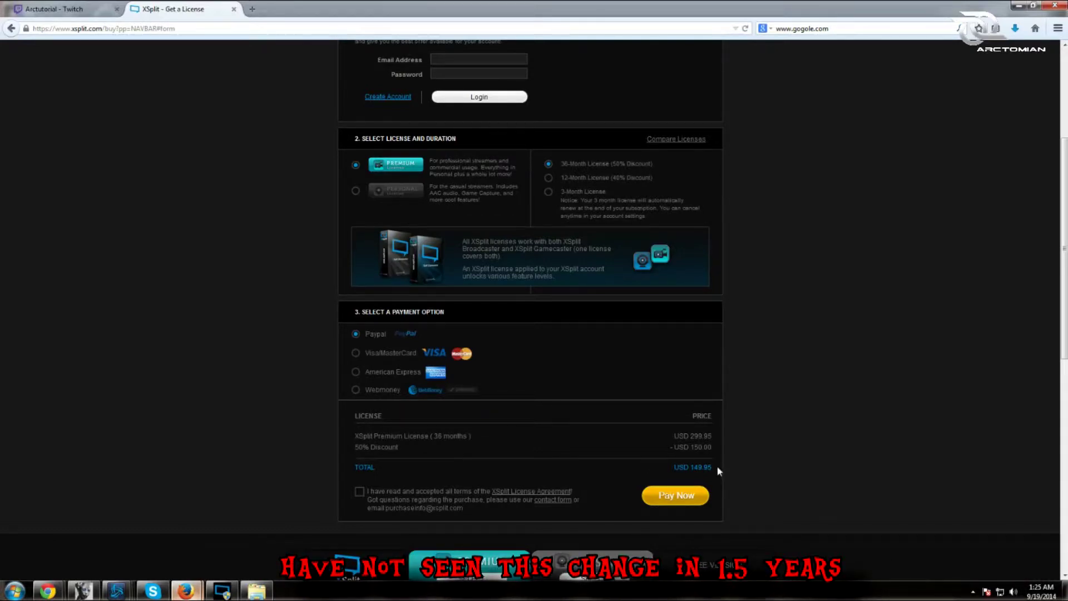
{"action": "left_click", "coordinate": [583, 178]}
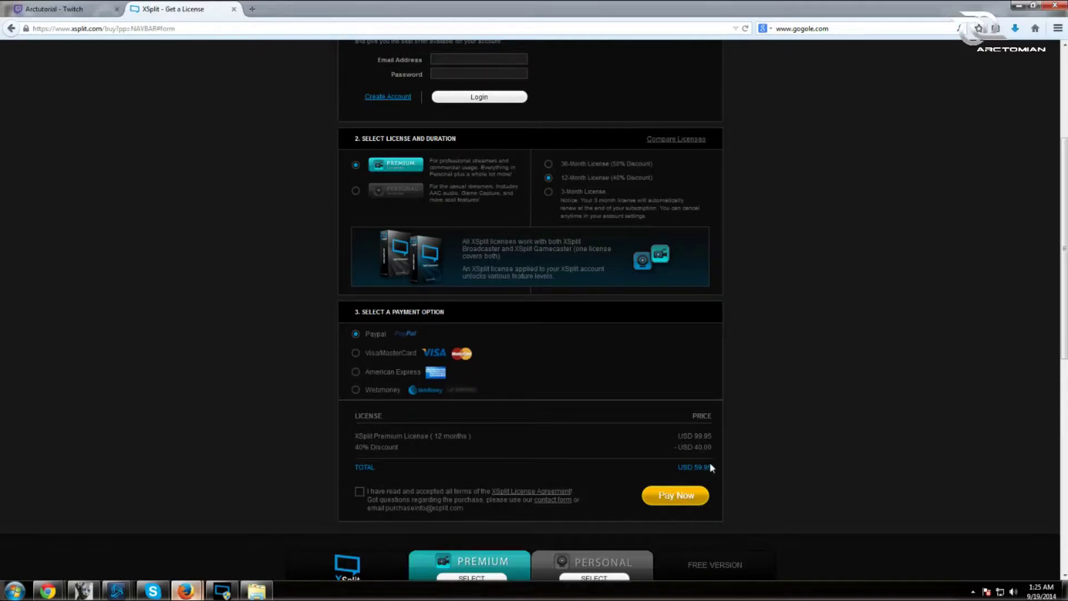
{"action": "left_click_drag", "start_coordinate": [715, 473], "coordinate": [692, 467]}
{"action": "left_click", "coordinate": [692, 467]}
- Look over the order summary and license comparison table once more and close the XSplit license page
{"action": "scroll", "coordinate": [622, 431], "scroll_direction": "up", "scroll_amount": 5}
{"action": "scroll", "coordinate": [622, 432], "scroll_direction": "down", "scroll_amount": 10}
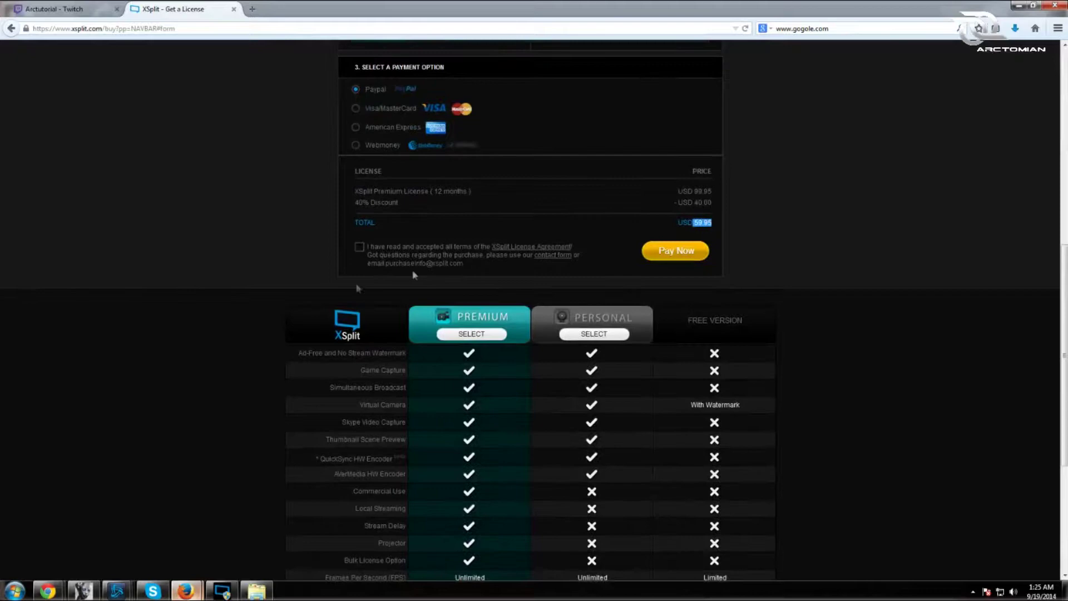
{"action": "scroll", "coordinate": [673, 267], "scroll_direction": "down", "scroll_amount": 3}
{"action": "scroll", "coordinate": [673, 283], "scroll_direction": "down", "scroll_amount": 2}
{"action": "scroll", "coordinate": [672, 282], "scroll_direction": "up", "scroll_amount": 6}
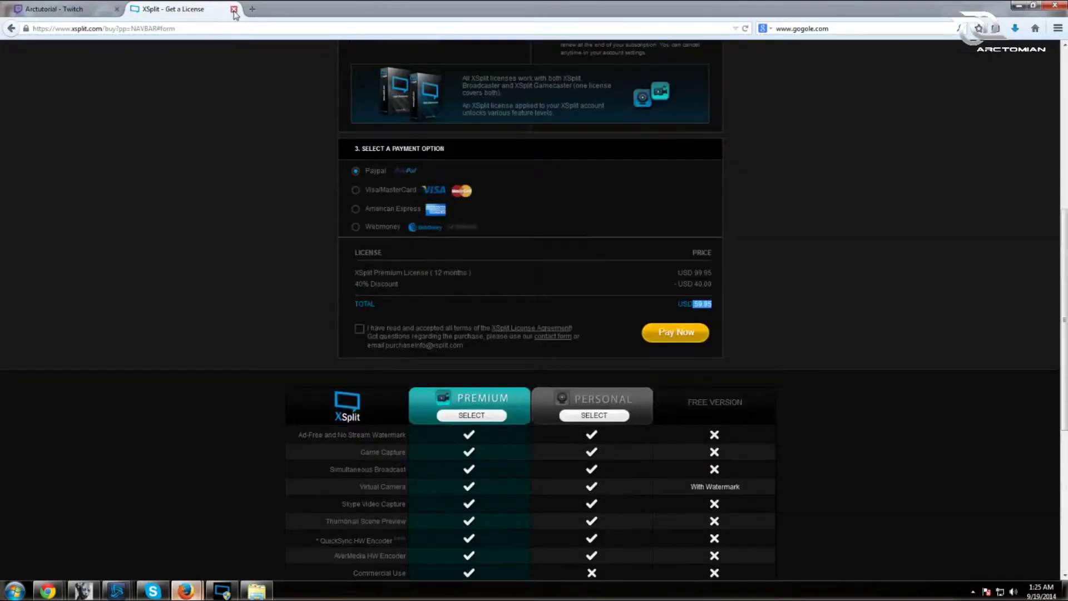
{"action": "left_click", "coordinate": [234, 10]}
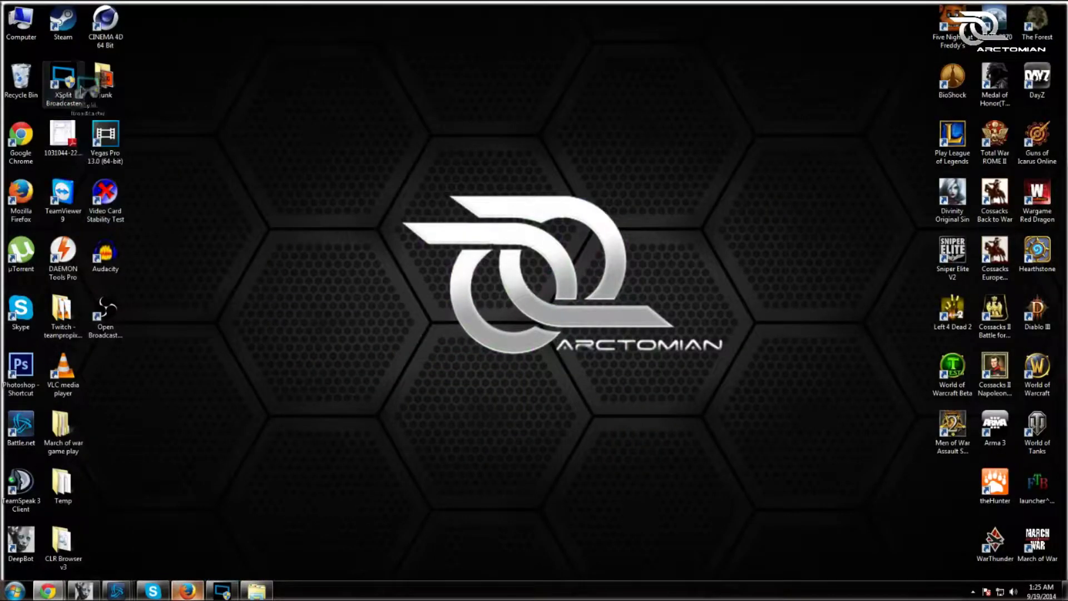
- Point out the XSplit Broadcaster desktop shortcut, switch to the running XSplit Broadcaster, and look through its broadcast and help commands
{"action": "left_click_drag", "start_coordinate": [54, 79], "coordinate": [378, 189]}
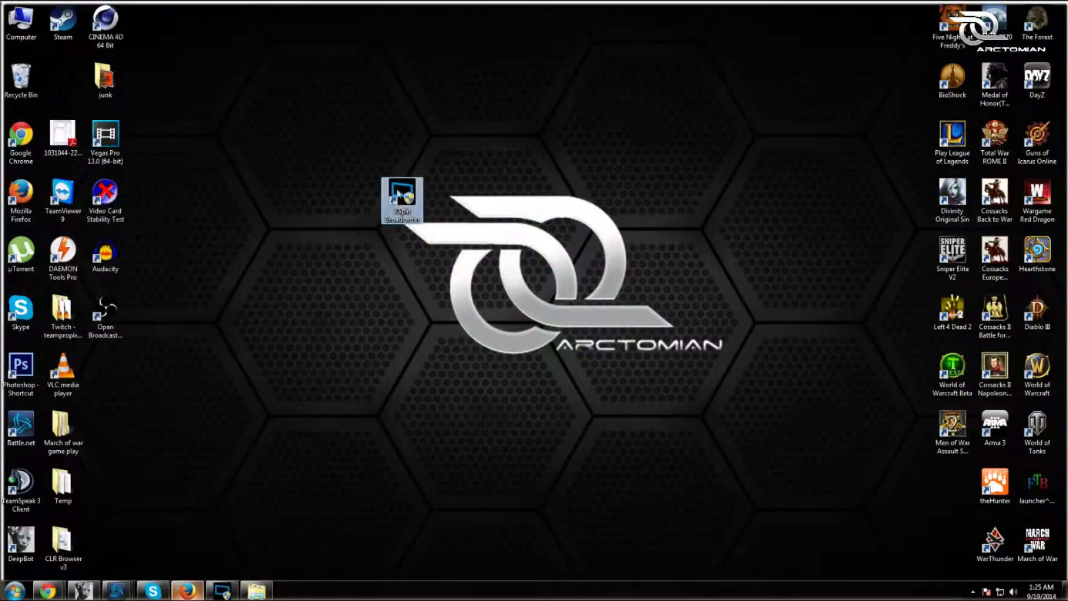
{"action": "left_click_drag", "start_coordinate": [400, 187], "coordinate": [64, 84]}
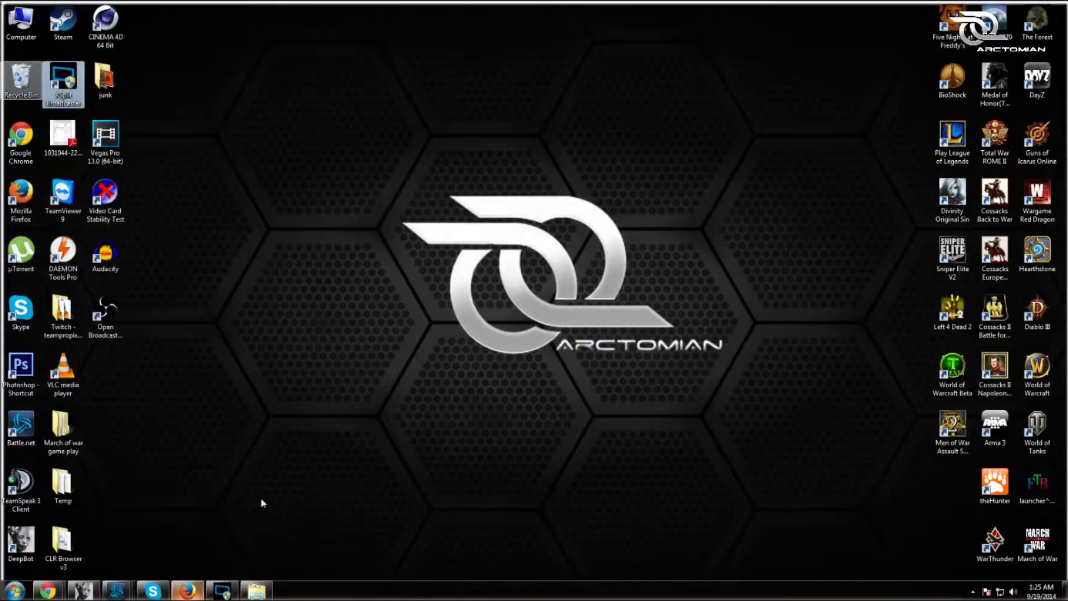
{"action": "left_click", "coordinate": [222, 590]}
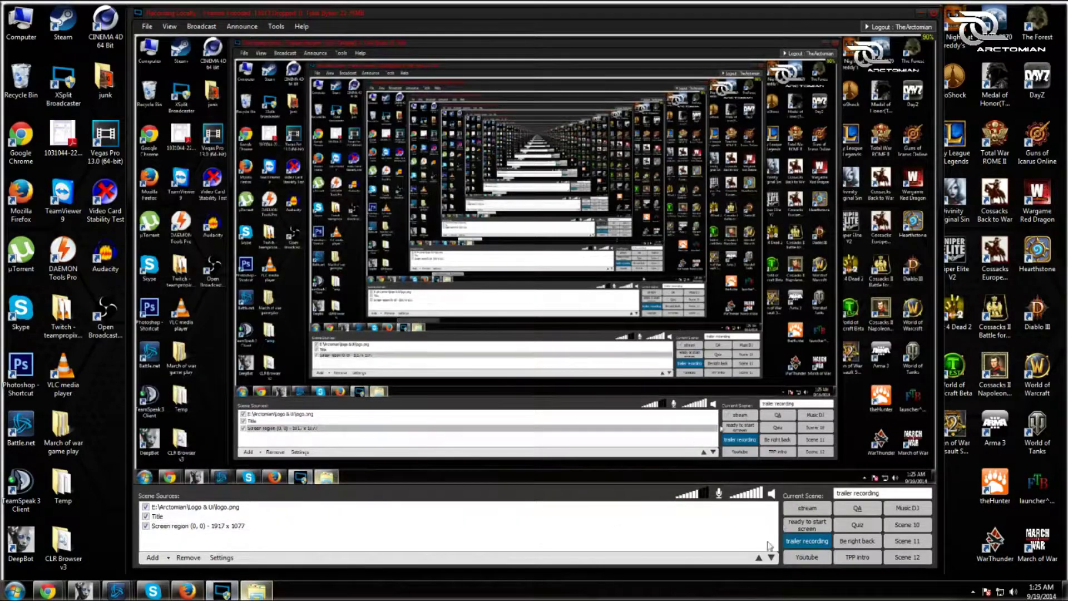
{"action": "left_click", "coordinate": [147, 27]}
{"action": "mouse_move", "coordinate": [170, 27]}
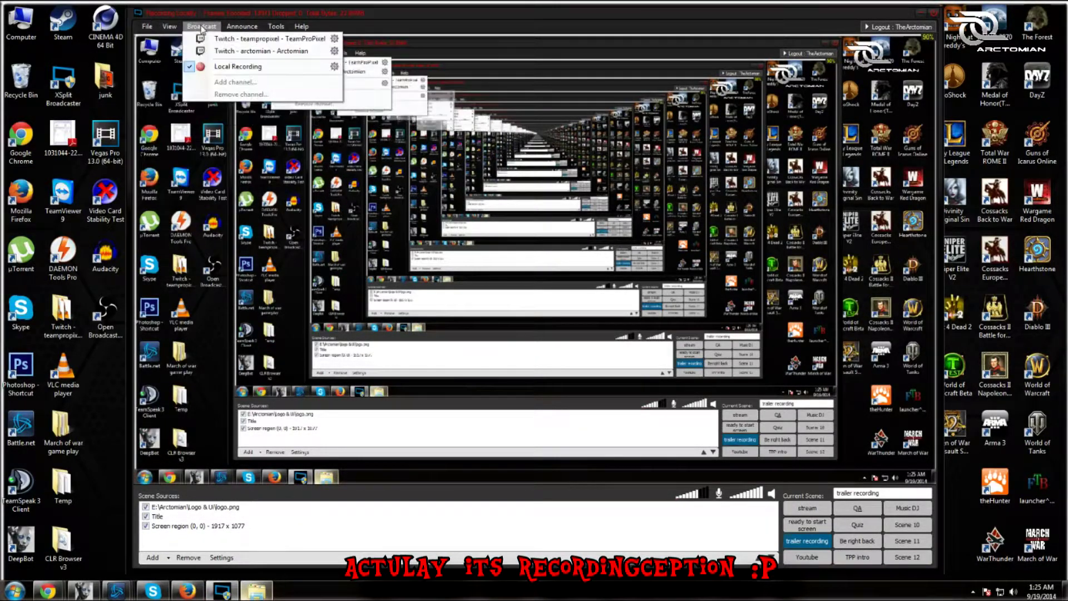
{"action": "mouse_move", "coordinate": [281, 31]}
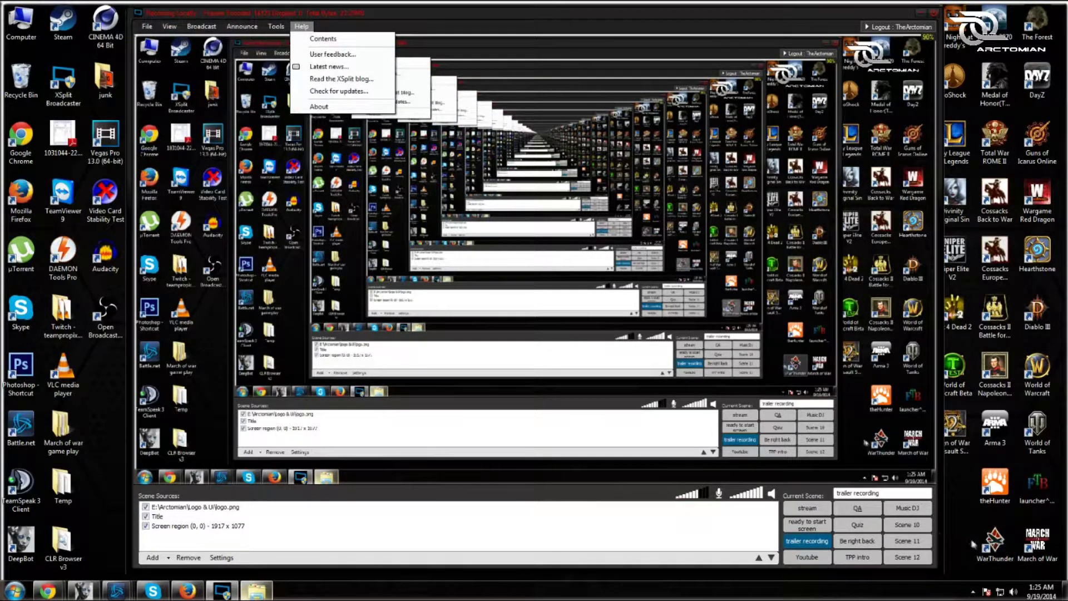
{"action": "key", "text": "Escape"}
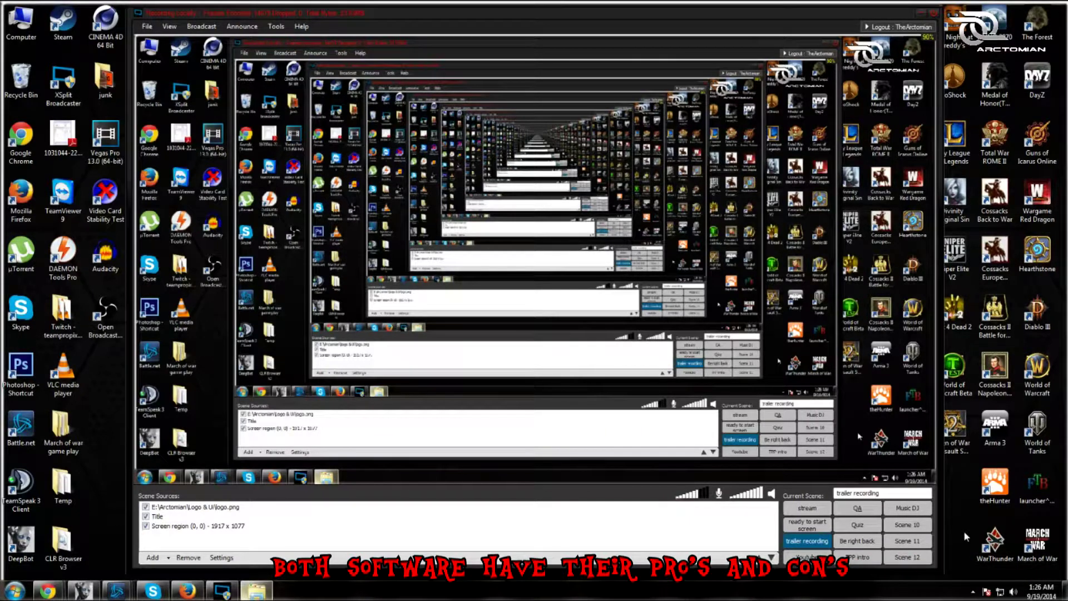
- Examine the source types that can be added to the "trailer recording" scene, without adding one
{"action": "left_click", "coordinate": [750, 526]}
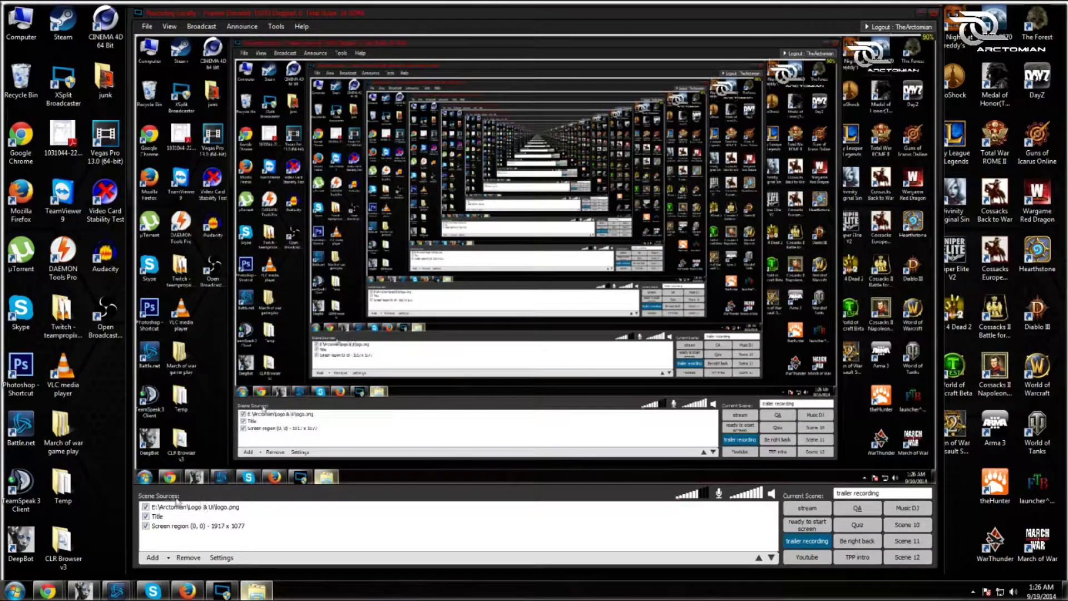
{"action": "left_click", "coordinate": [165, 559]}
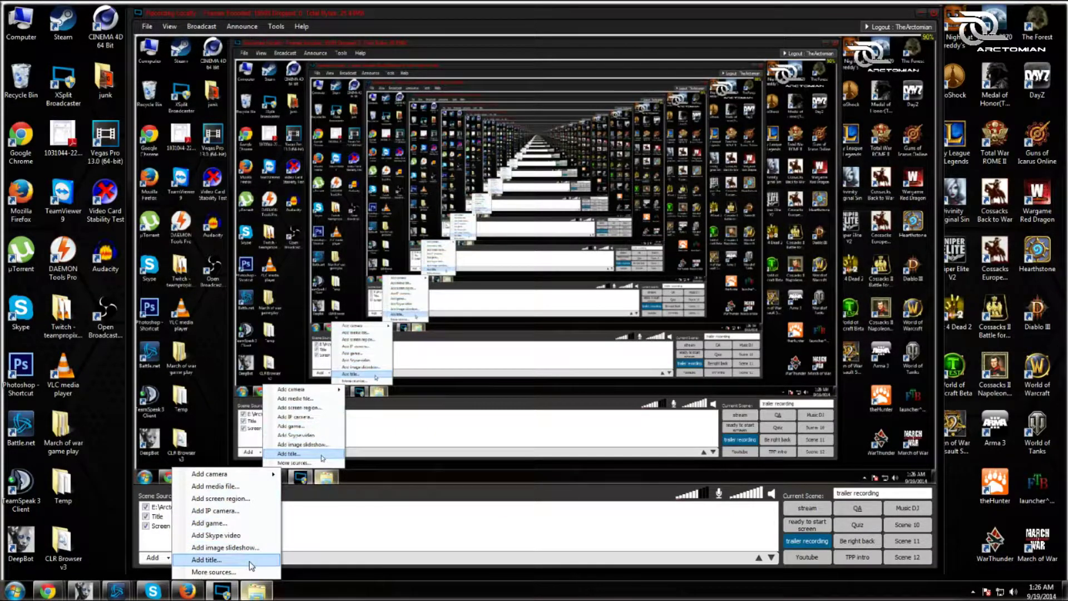
{"action": "left_click", "coordinate": [171, 525]}
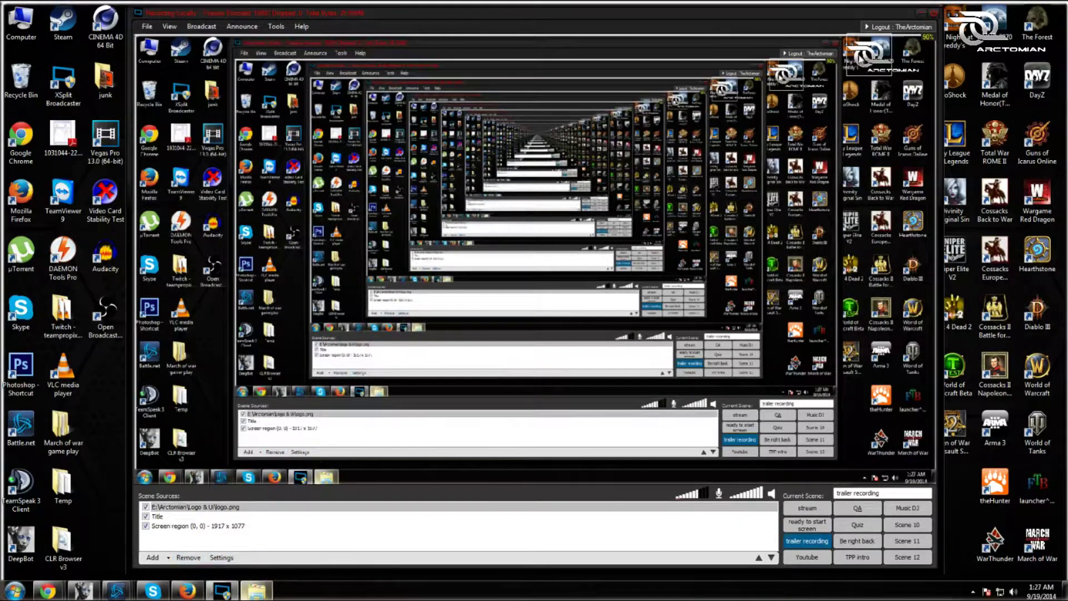
- Open the logo.png source's layout settings, look over its position, 3D and cropping options, and leave them for the screen region source
{"action": "left_click", "coordinate": [189, 507]}
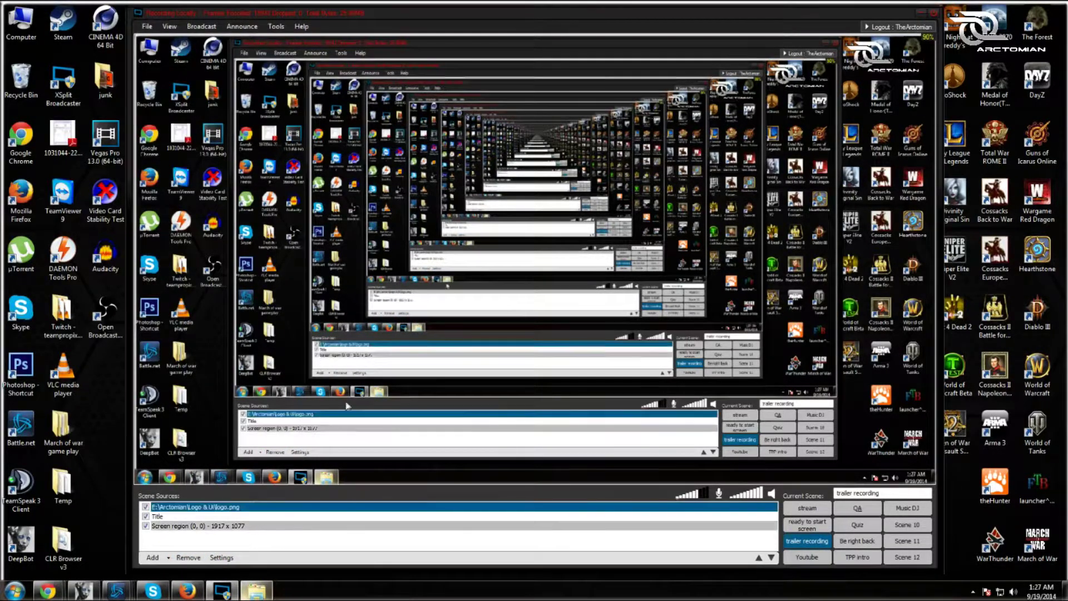
{"action": "left_click", "coordinate": [218, 560]}
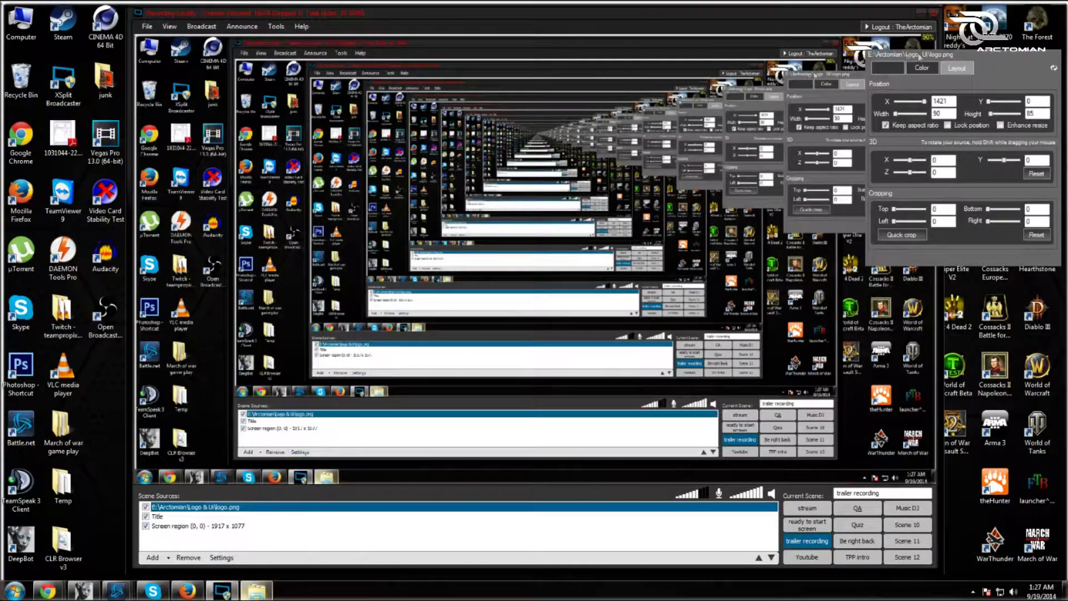
{"action": "left_click_drag", "start_coordinate": [906, 56], "coordinate": [592, 133]}
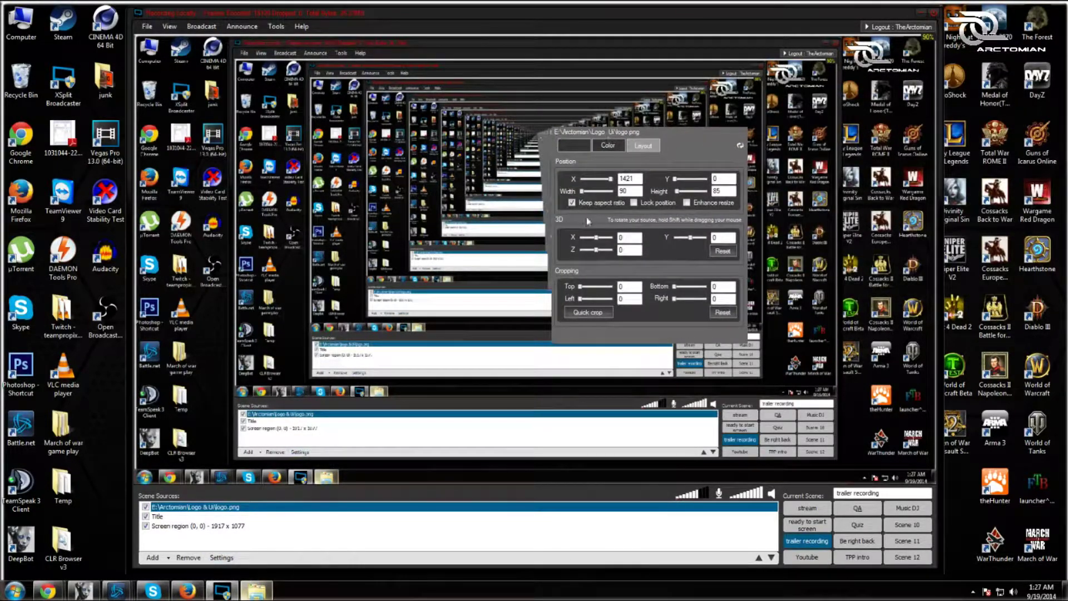
{"action": "left_click", "coordinate": [610, 512]}
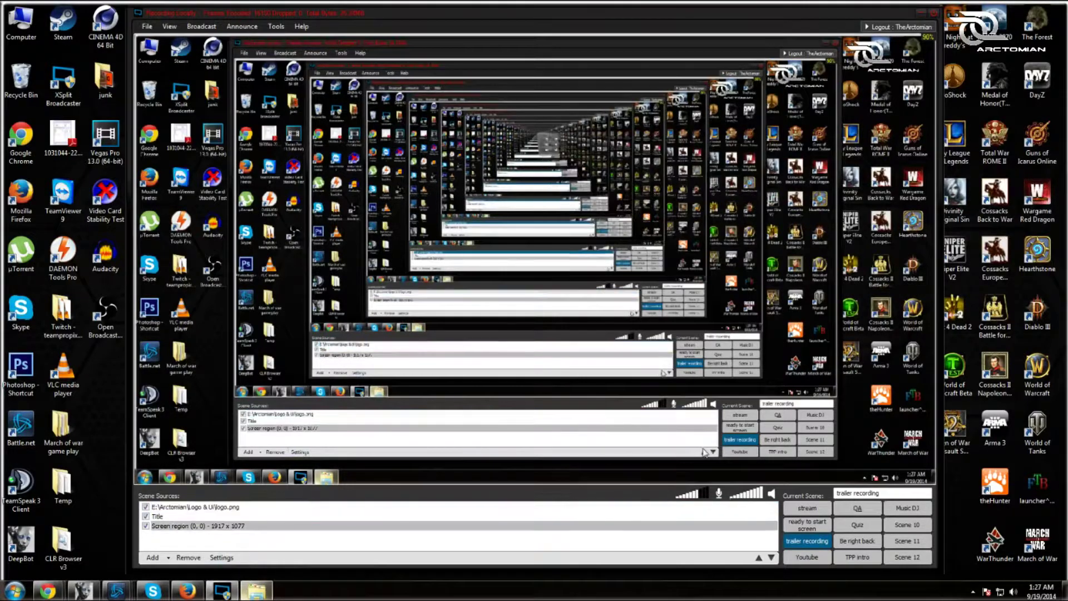
{"action": "left_click", "coordinate": [611, 526]}
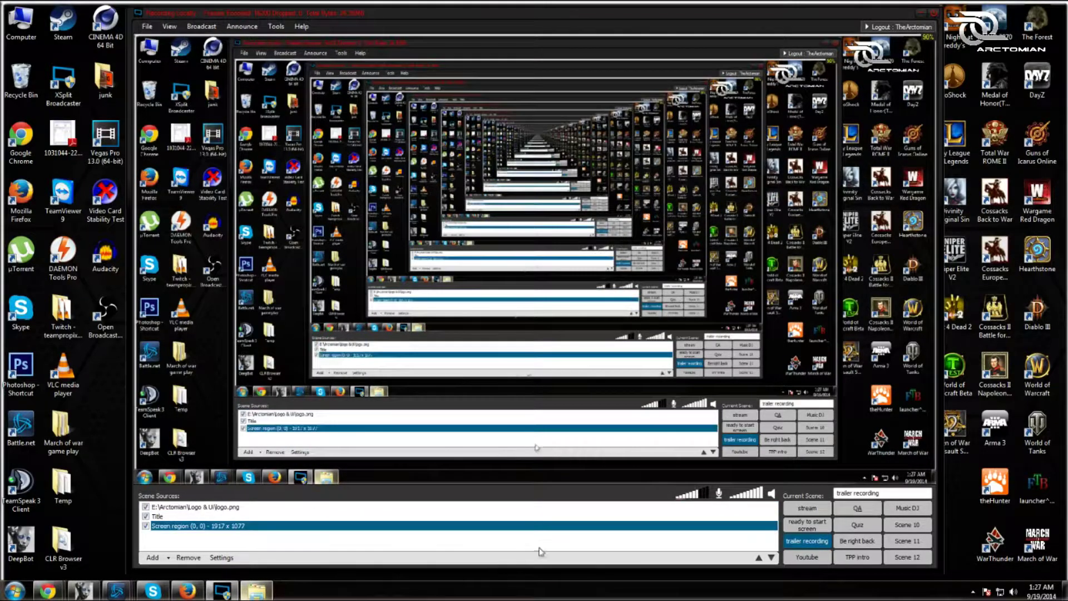
- Look over the broadcast channels and tool commands, and view the Stream Key page of the Twitch dashboard in Firefox
{"action": "left_click", "coordinate": [145, 28]}
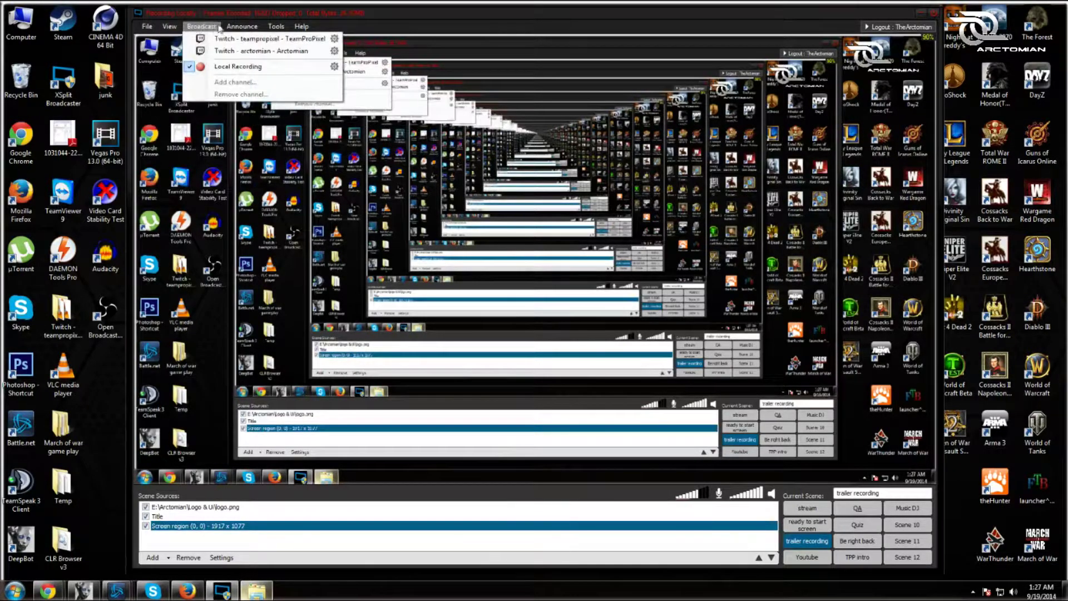
{"action": "mouse_move", "coordinate": [273, 28]}
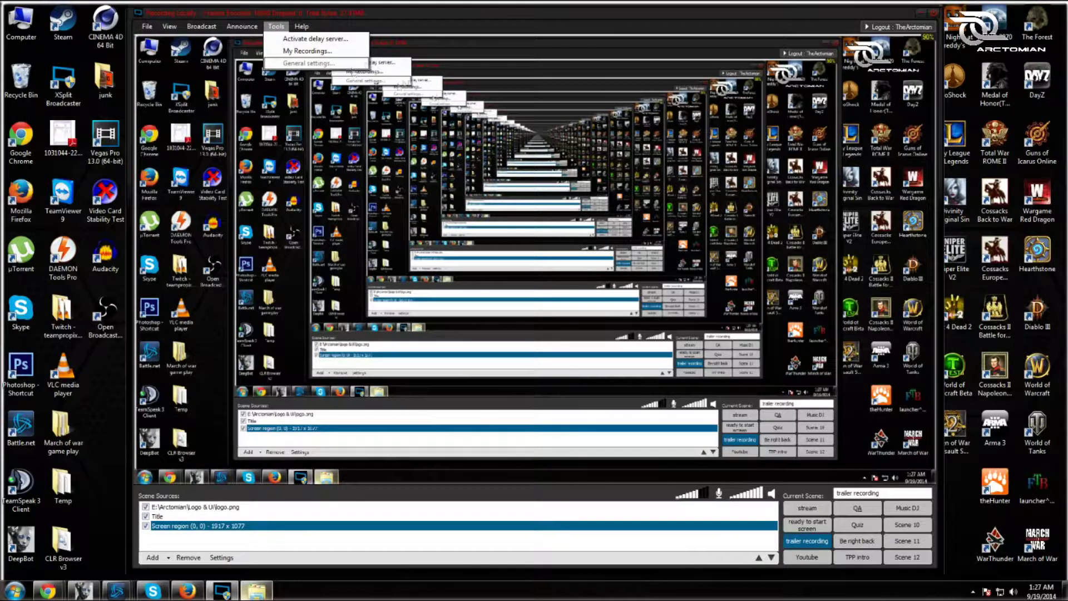
{"action": "left_click", "coordinate": [187, 590]}
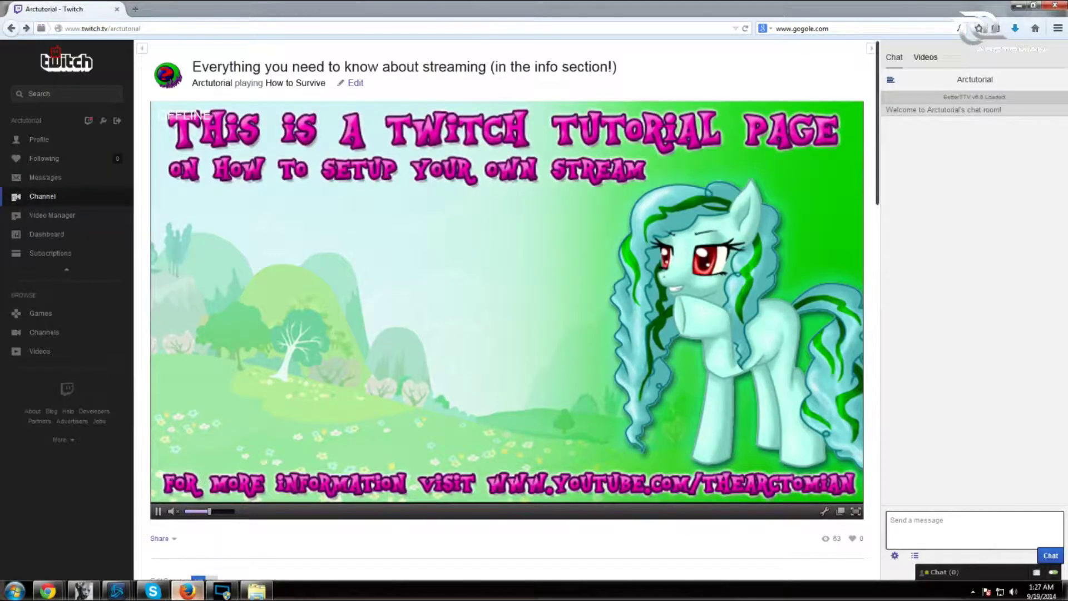
{"action": "left_click", "coordinate": [64, 241]}
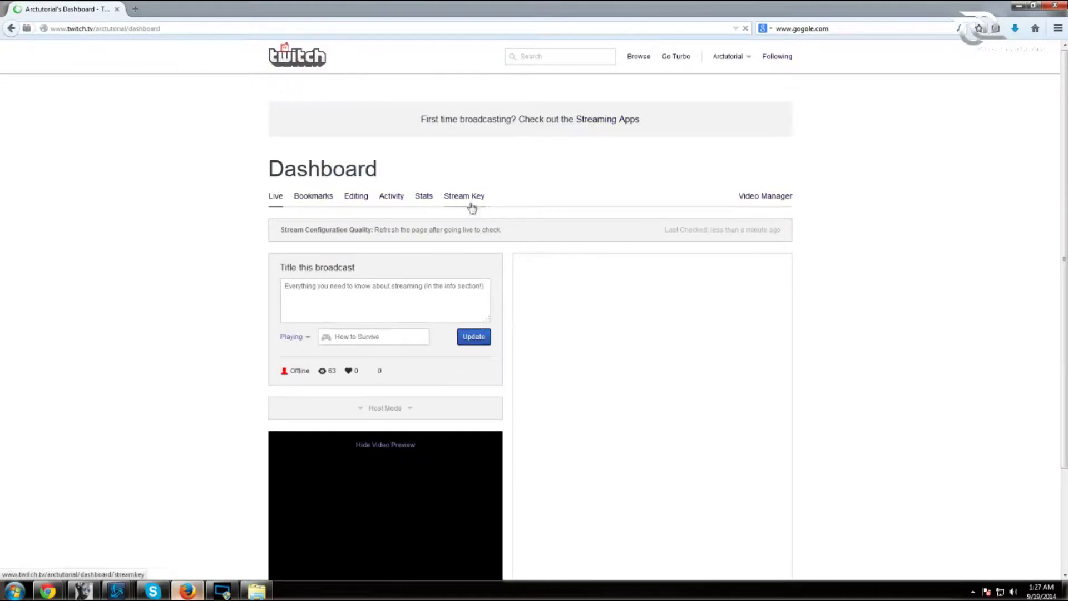
{"action": "left_click", "coordinate": [460, 198]}
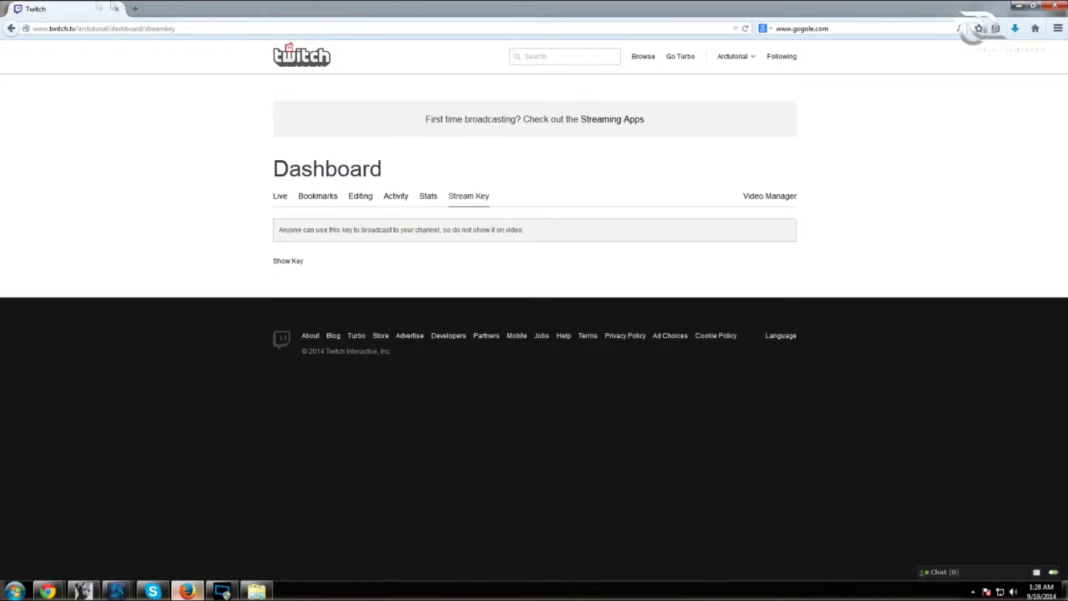
{"action": "left_click", "coordinate": [11, 29]}
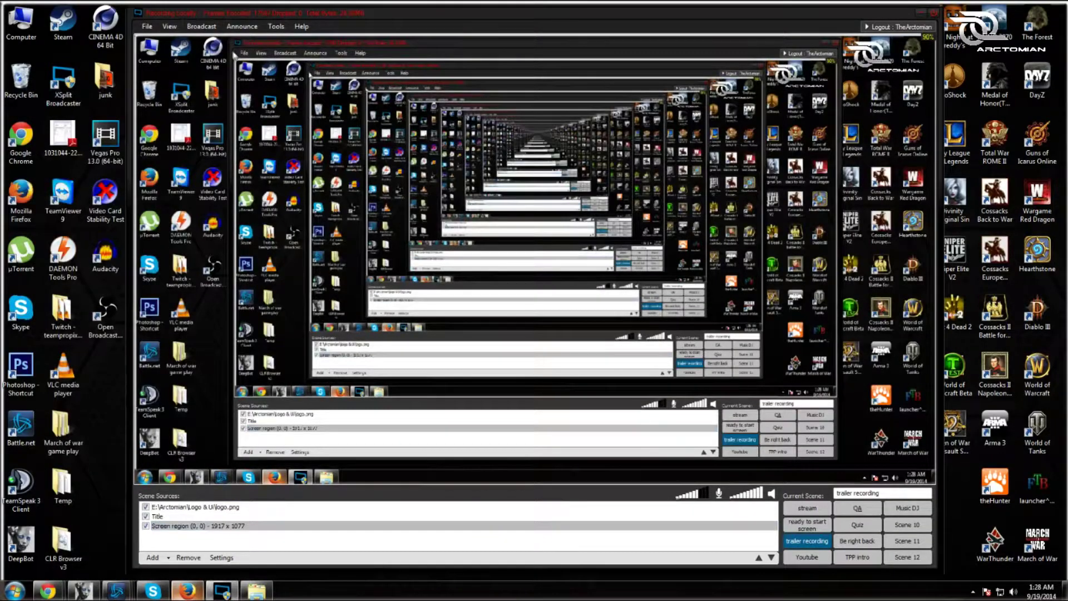
- Return to XSplit Broadcaster, try to open the Local Recording settings, and look over the available Twitch broadcast channels
{"action": "left_click", "coordinate": [445, 32]}
{"action": "left_click", "coordinate": [276, 26]}
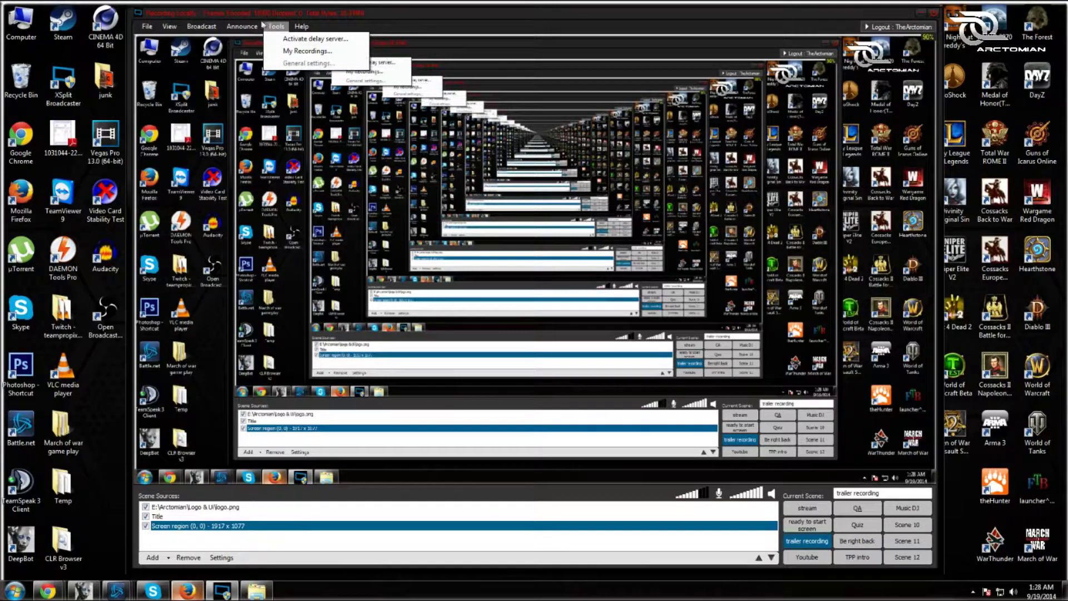
{"action": "mouse_move", "coordinate": [244, 27]}
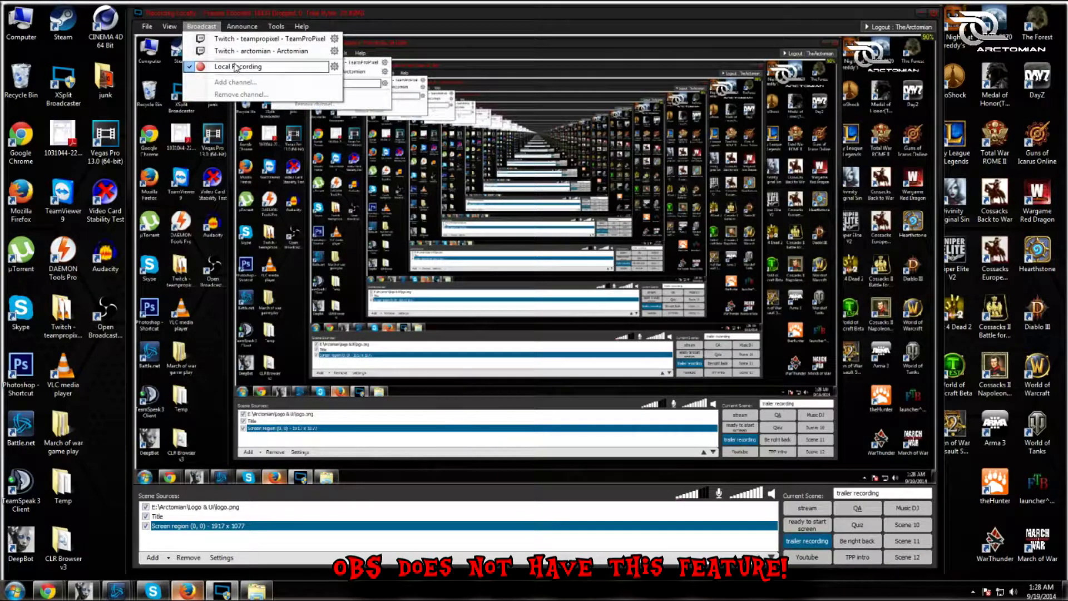
{"action": "left_click", "coordinate": [334, 66]}
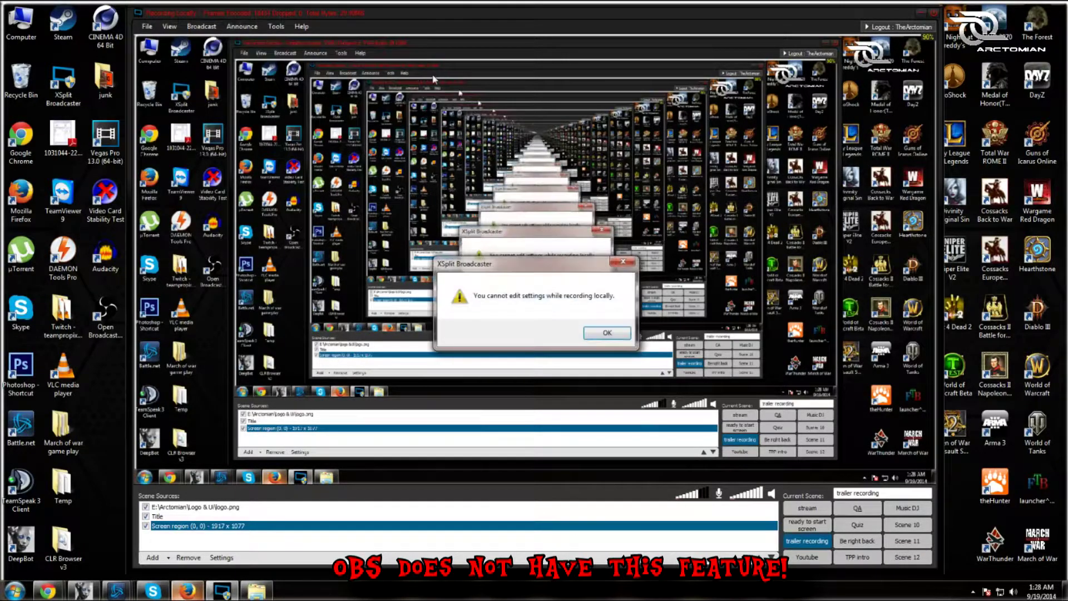
{"action": "key", "text": "Return"}
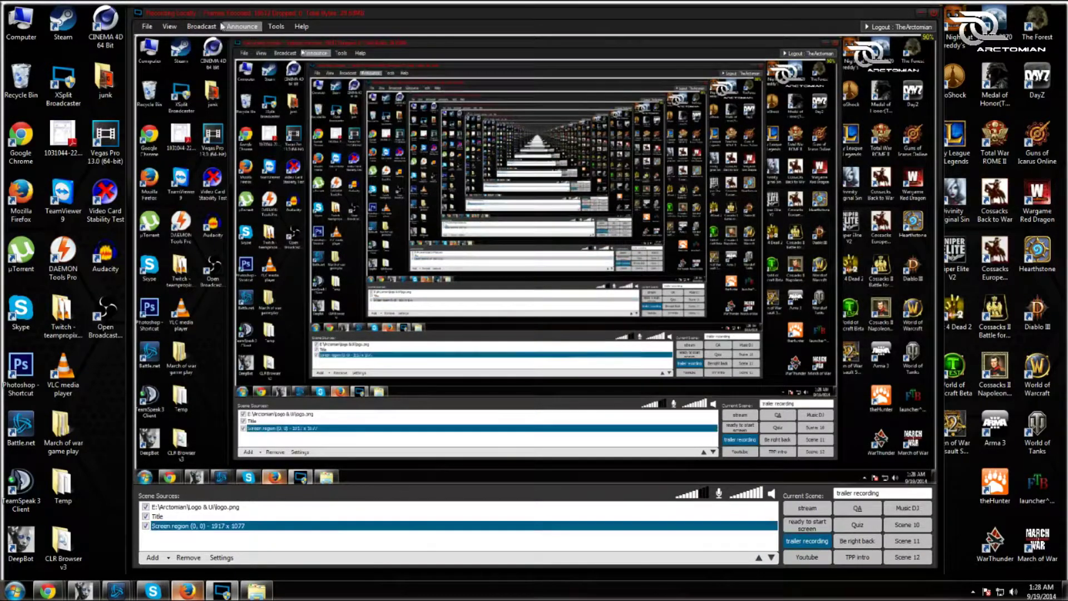
{"action": "left_click", "coordinate": [202, 26]}
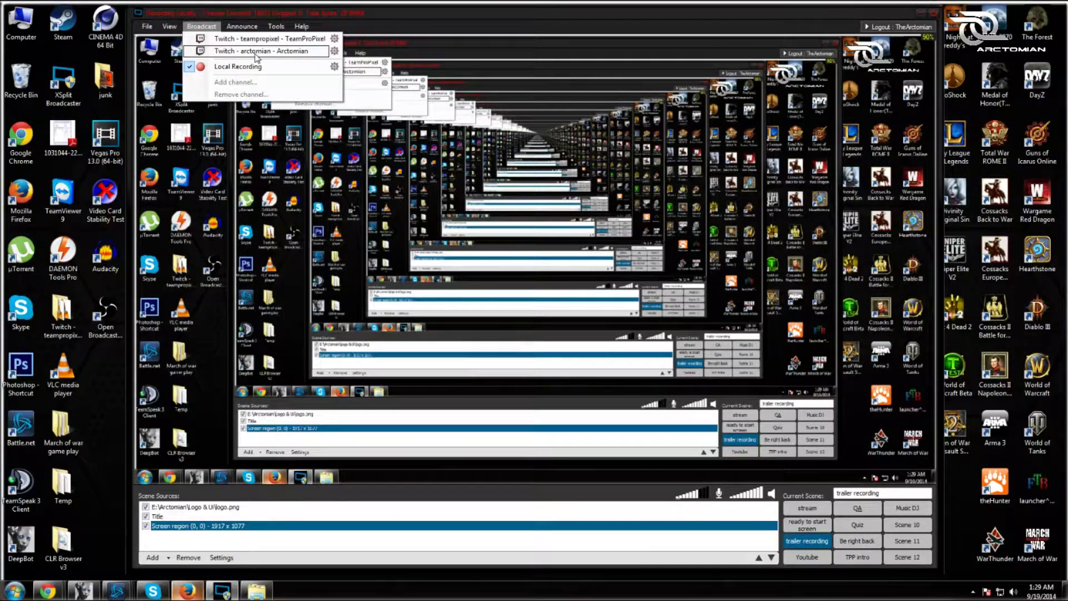
- Look over the resolution, frame rate and transition options, and scale the viewport to 80%
{"action": "mouse_move", "coordinate": [169, 26]}
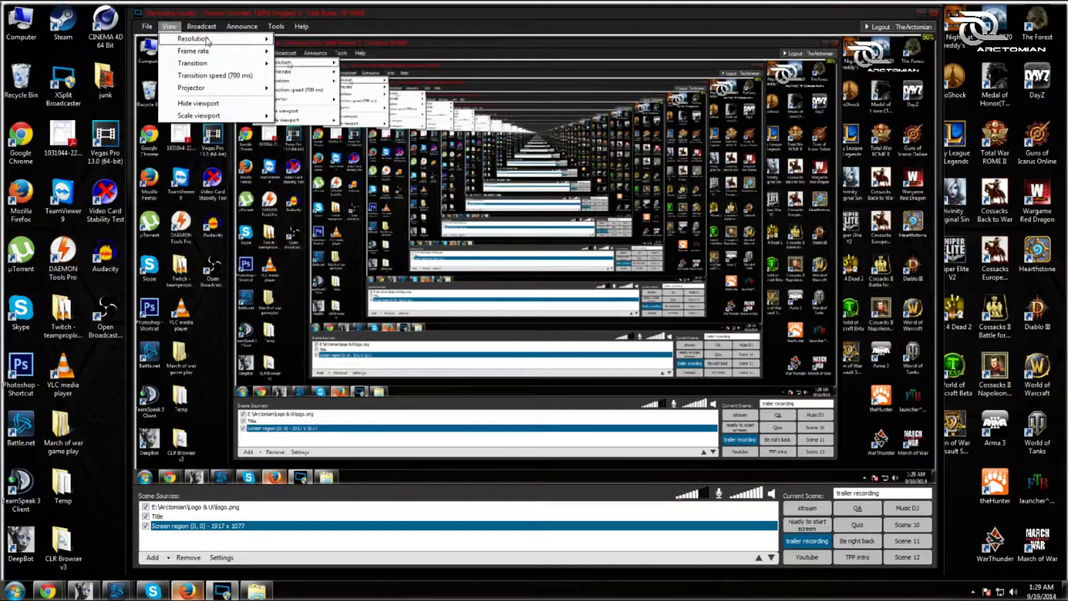
{"action": "mouse_move", "coordinate": [207, 40]}
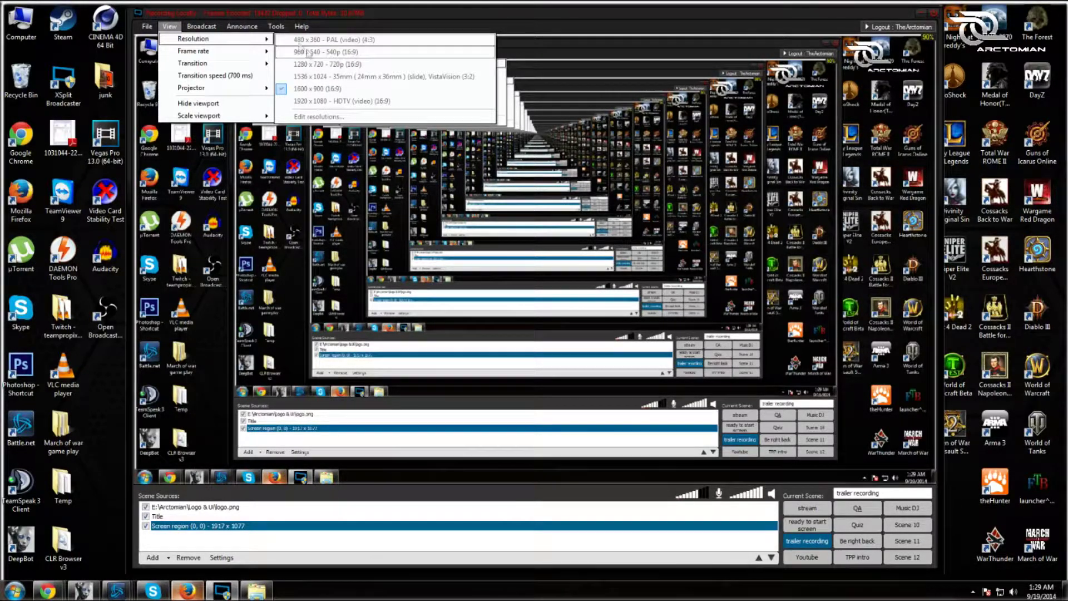
{"action": "left_click", "coordinate": [311, 88]}
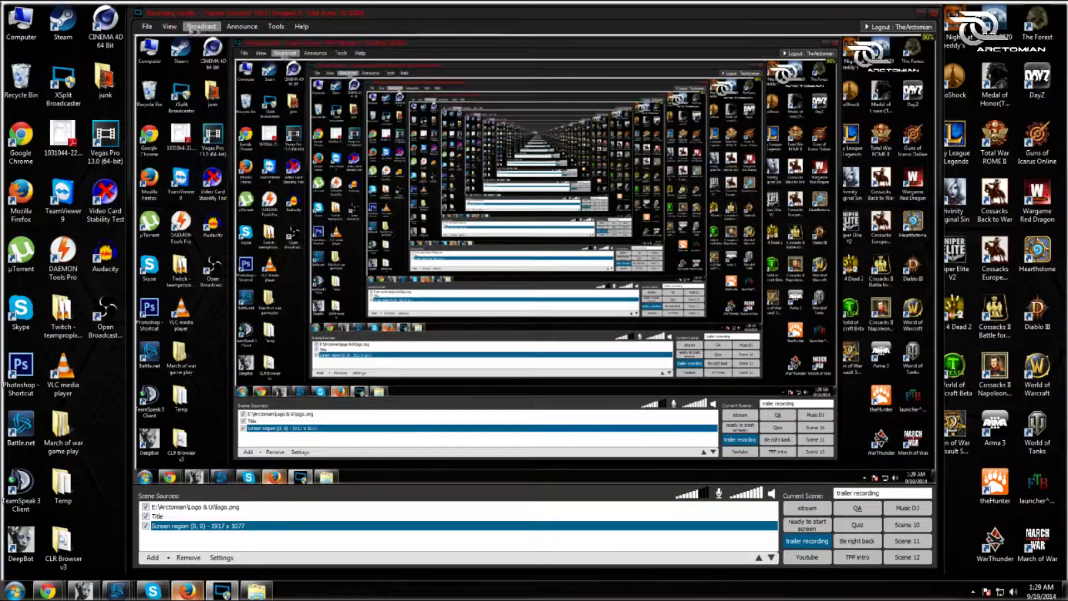
{"action": "left_click", "coordinate": [169, 26]}
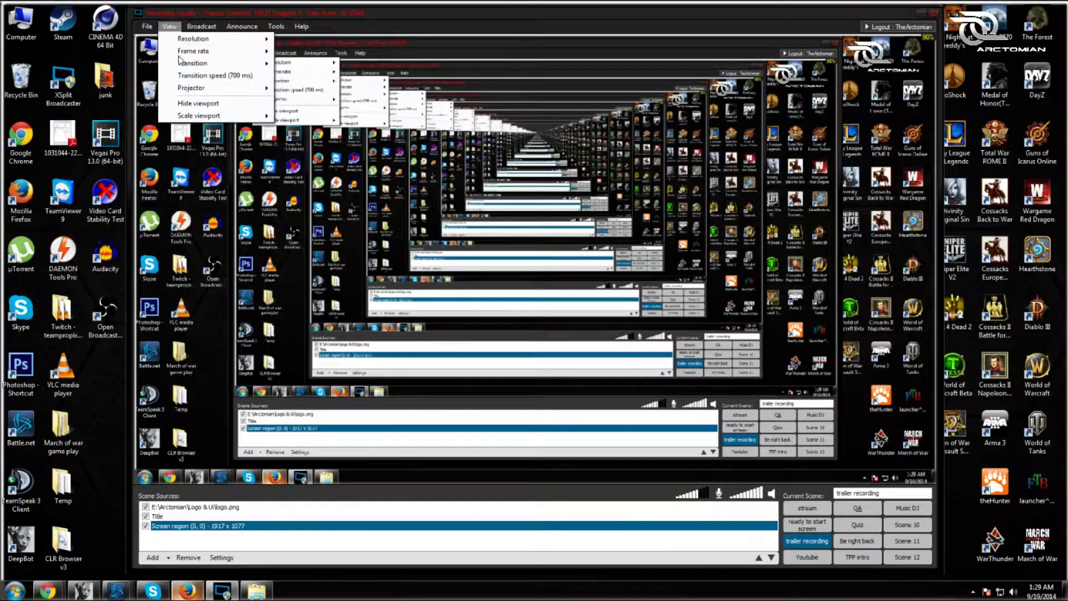
{"action": "mouse_move", "coordinate": [233, 50]}
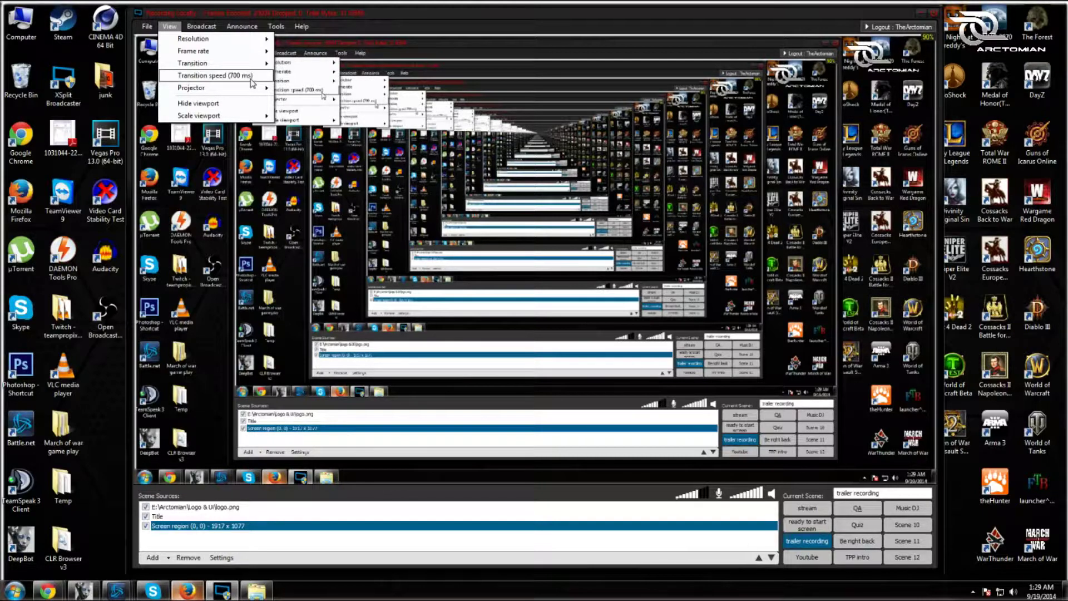
{"action": "mouse_move", "coordinate": [255, 97]}
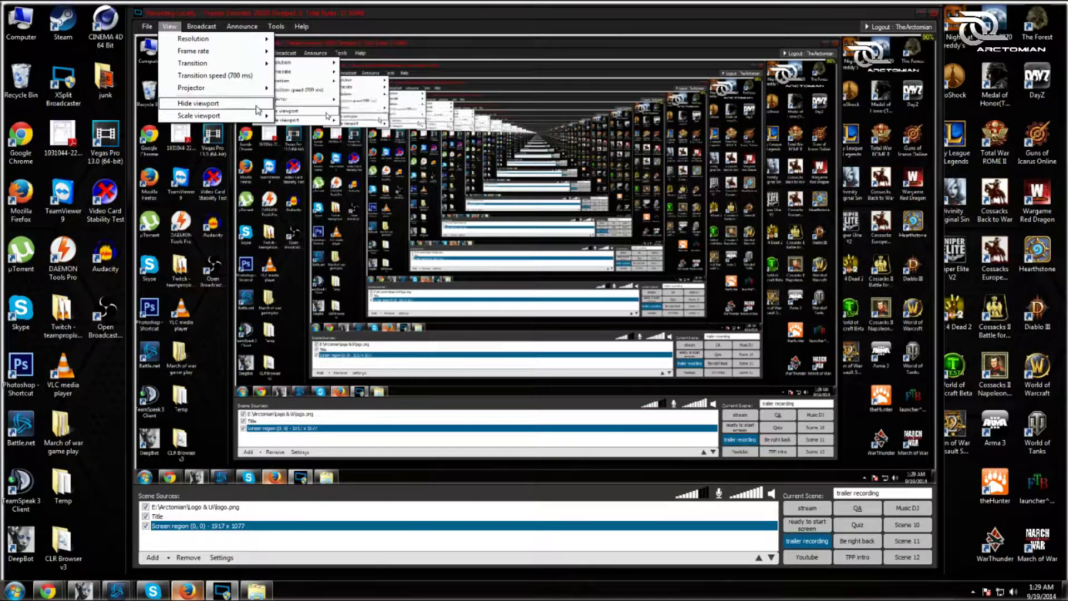
{"action": "mouse_move", "coordinate": [255, 116]}
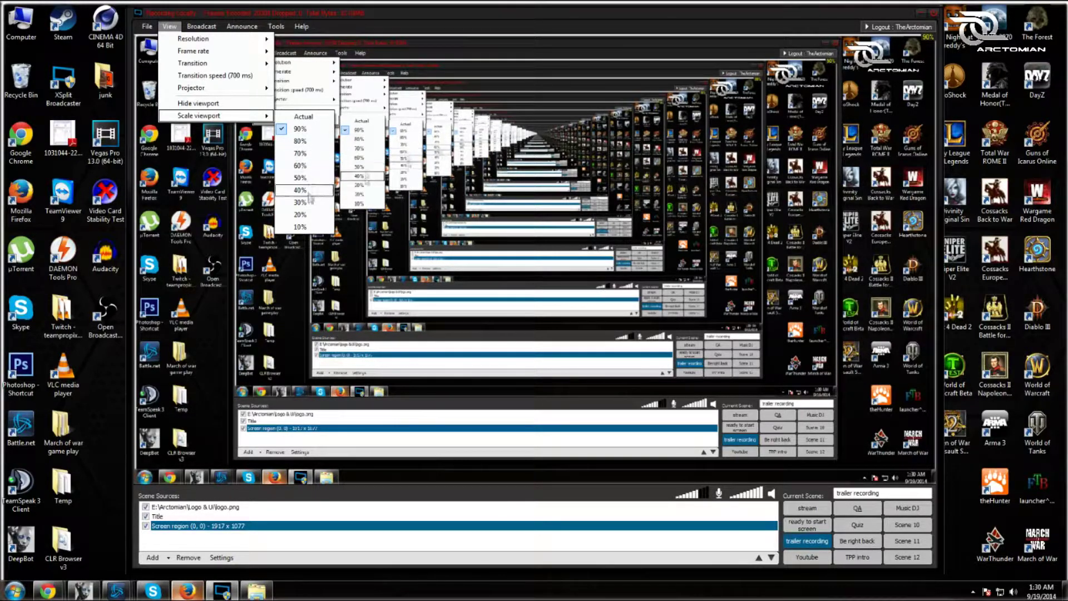
{"action": "left_click", "coordinate": [301, 141]}
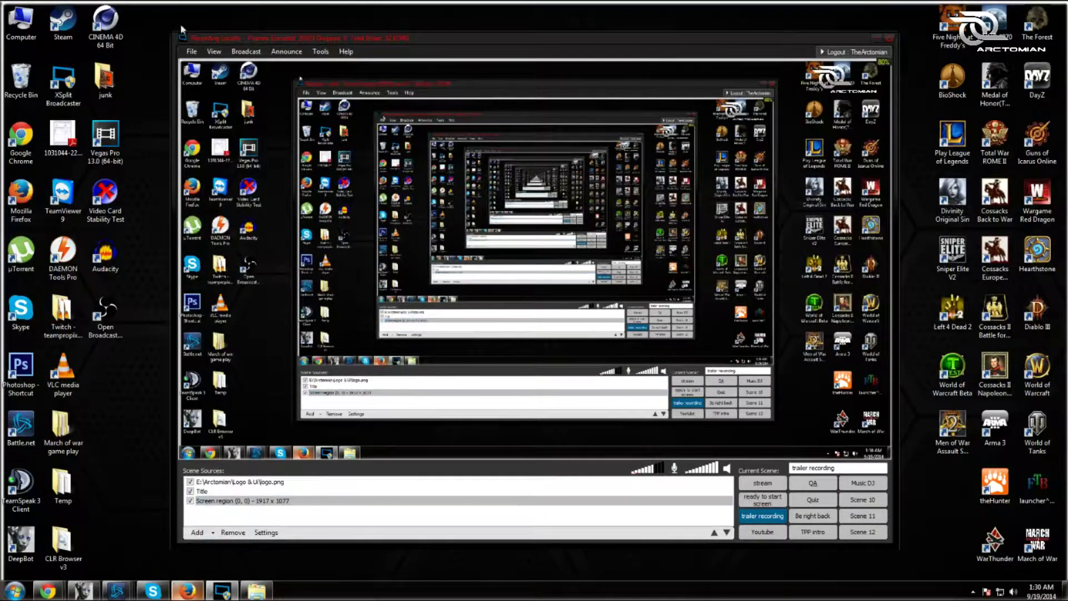
- Review the available resolutions and frame rates, and the commands for saving or loading presentations and adding sources
{"action": "left_click", "coordinate": [248, 51]}
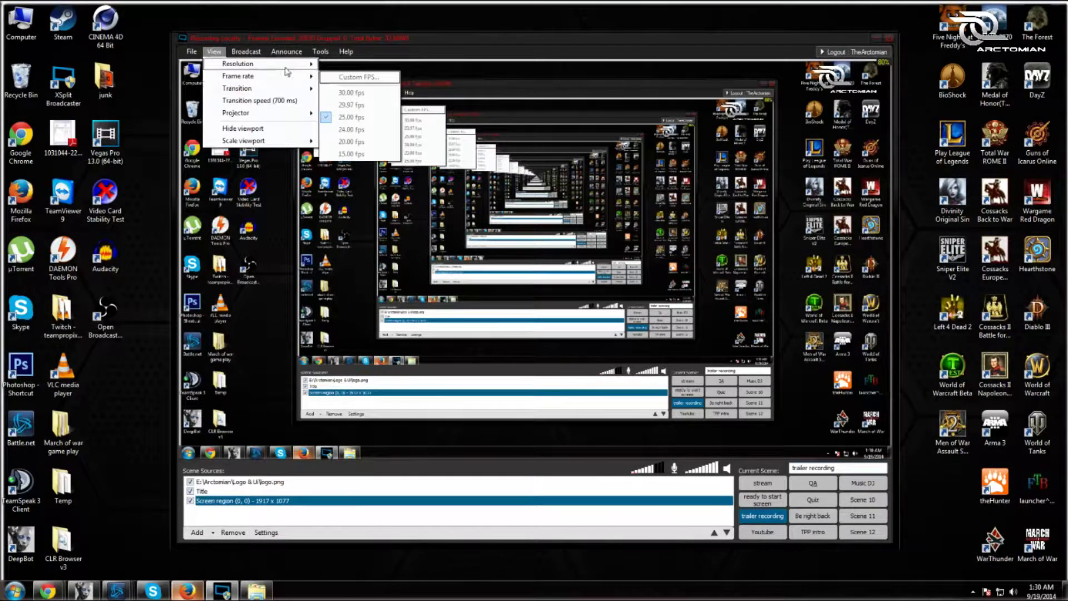
{"action": "mouse_move", "coordinate": [313, 65]}
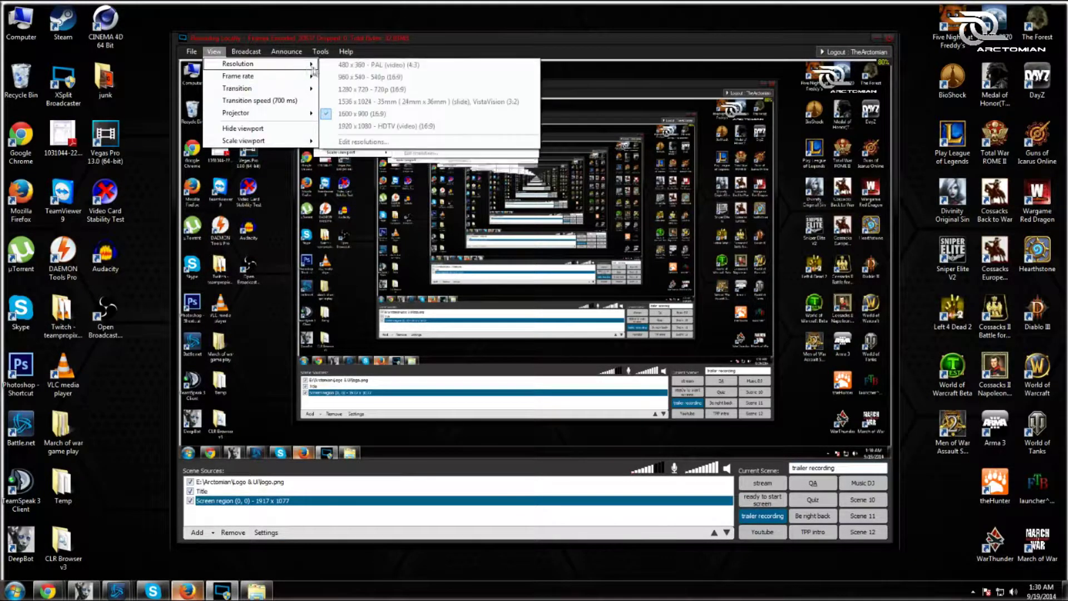
{"action": "left_click", "coordinate": [388, 126]}
{"action": "left_click", "coordinate": [213, 51]}
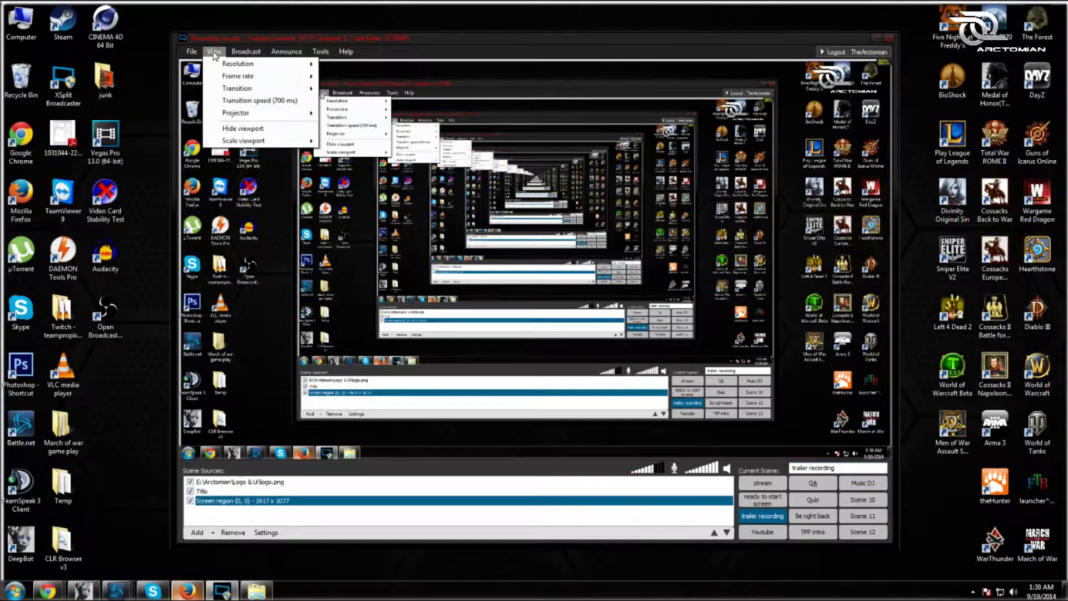
{"action": "left_click", "coordinate": [212, 53]}
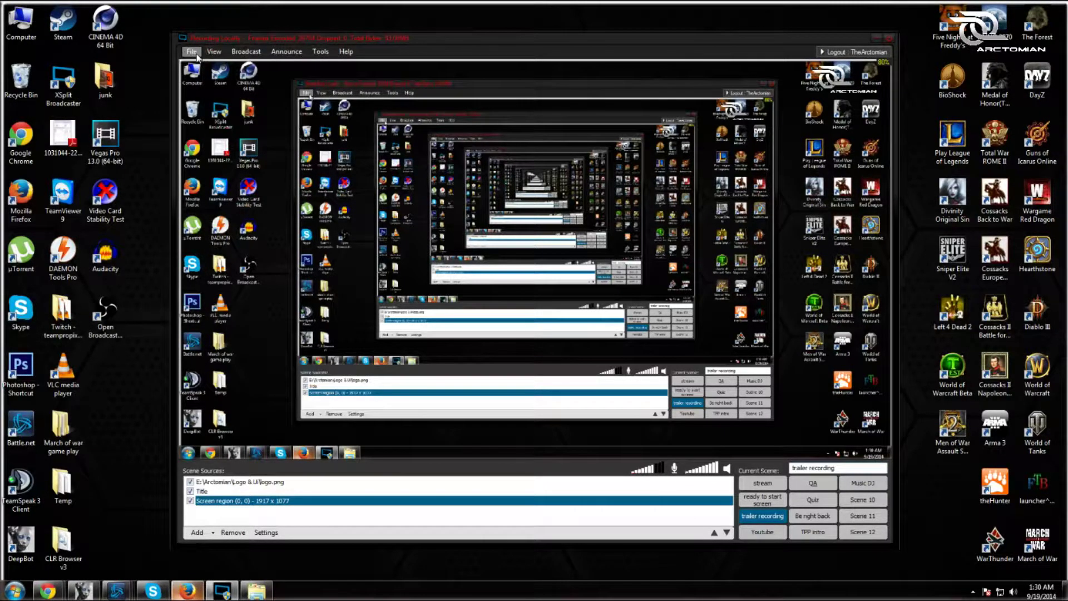
{"action": "left_click", "coordinate": [195, 52]}
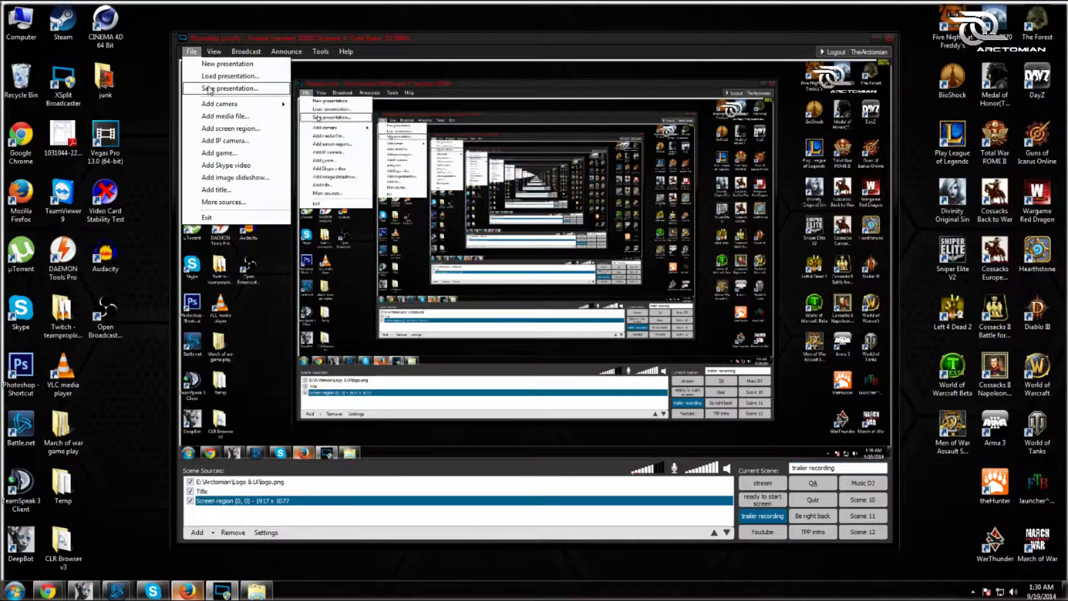
{"action": "left_click", "coordinate": [183, 50]}
{"action": "left_click", "coordinate": [183, 49]}
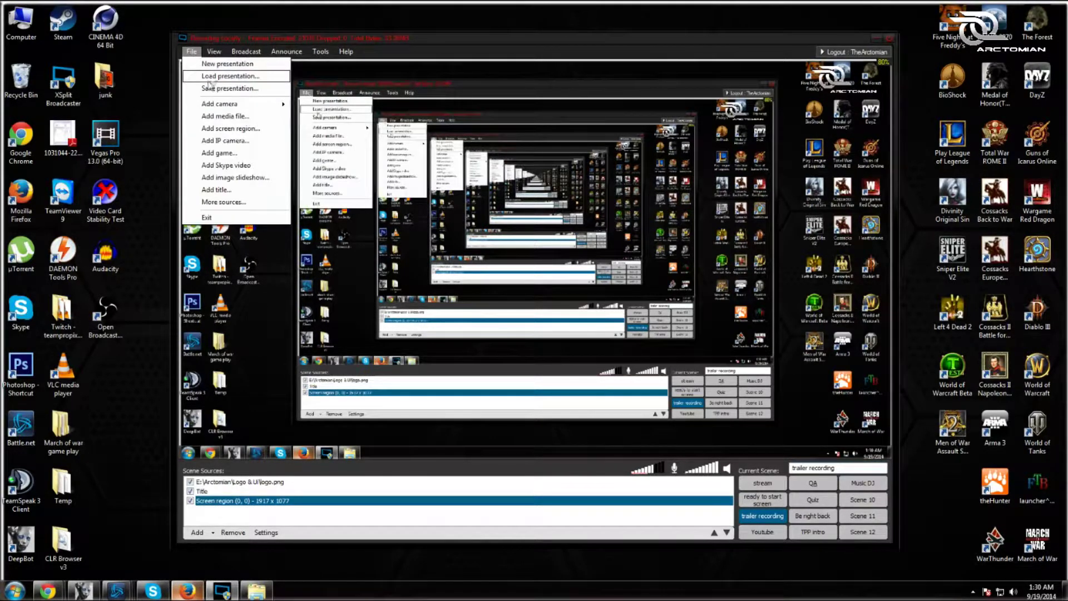
{"action": "mouse_move", "coordinate": [227, 107]}
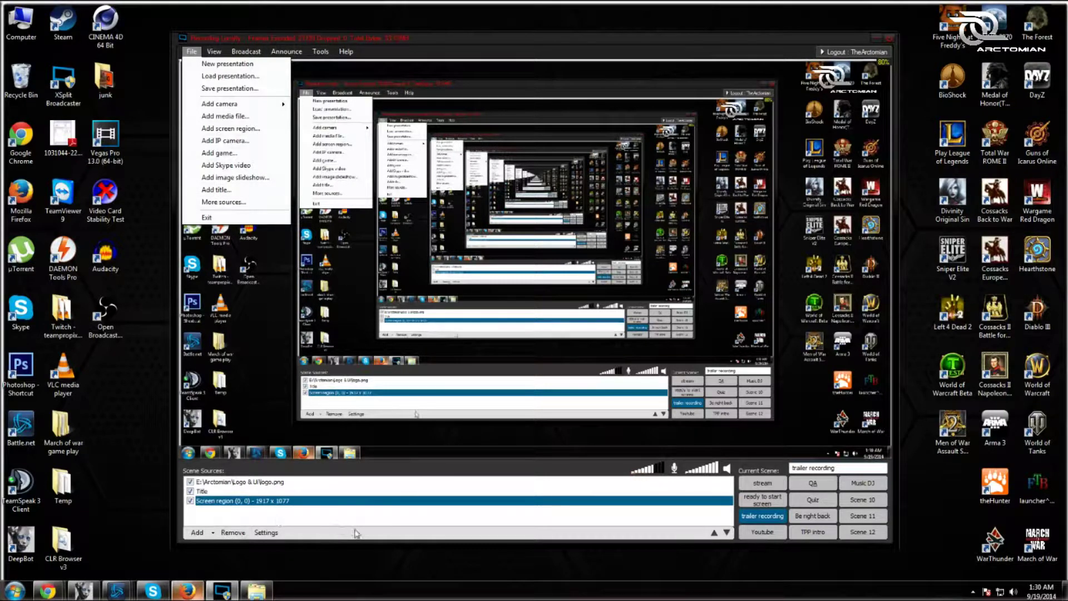
{"action": "left_click", "coordinate": [214, 51]}
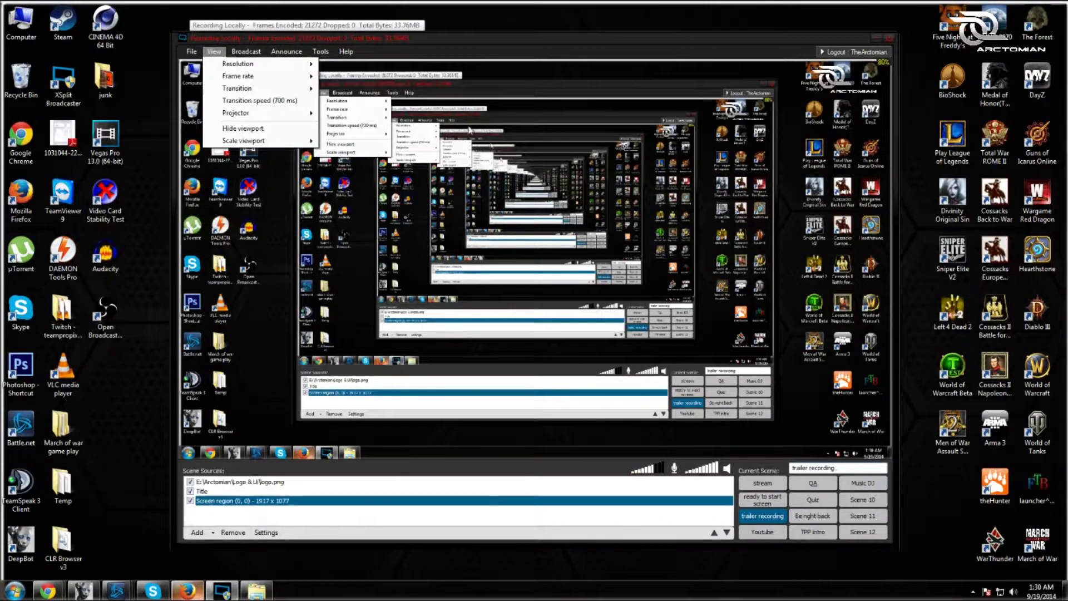
{"action": "left_click", "coordinate": [501, 585]}
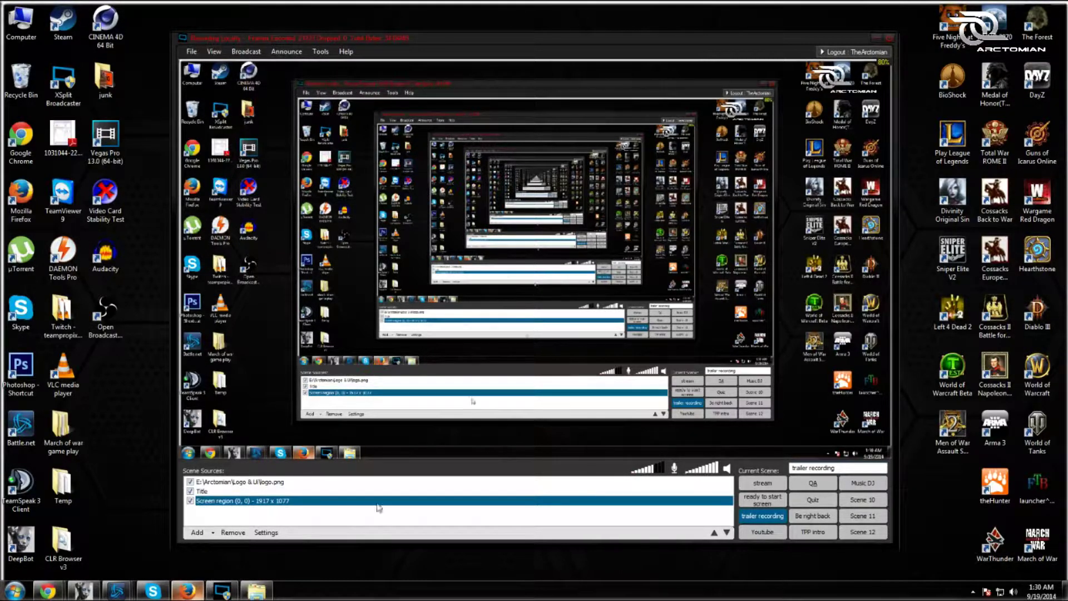
- Add the image Arctomian.jpg from the Logo & Ui folder as a media file source in the "trailer recording" scene
{"action": "left_click", "coordinate": [211, 534]}
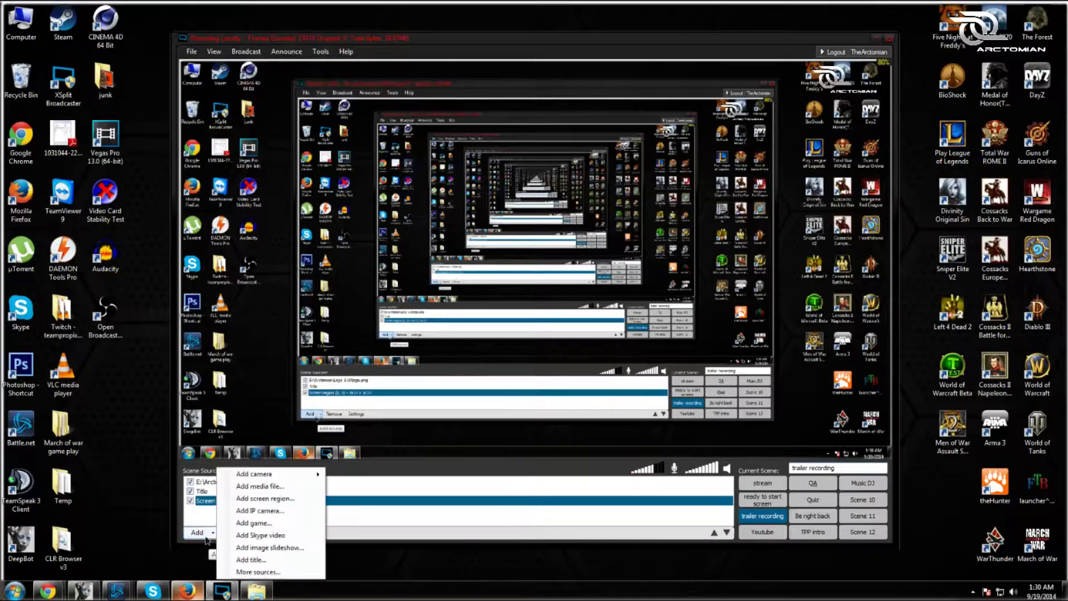
{"action": "left_click", "coordinate": [288, 487]}
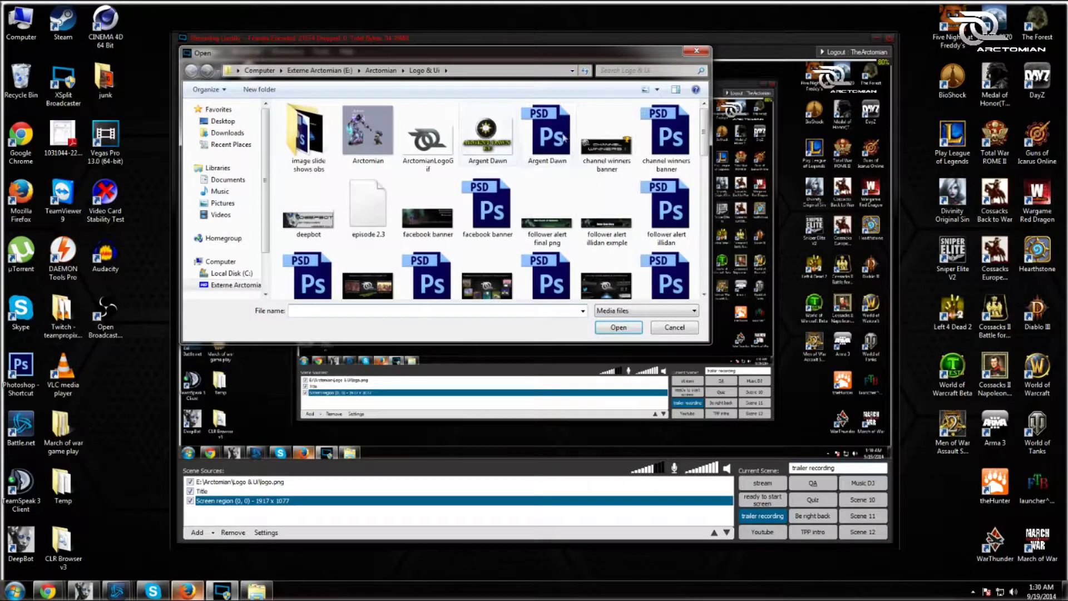
{"action": "left_click", "coordinate": [372, 139]}
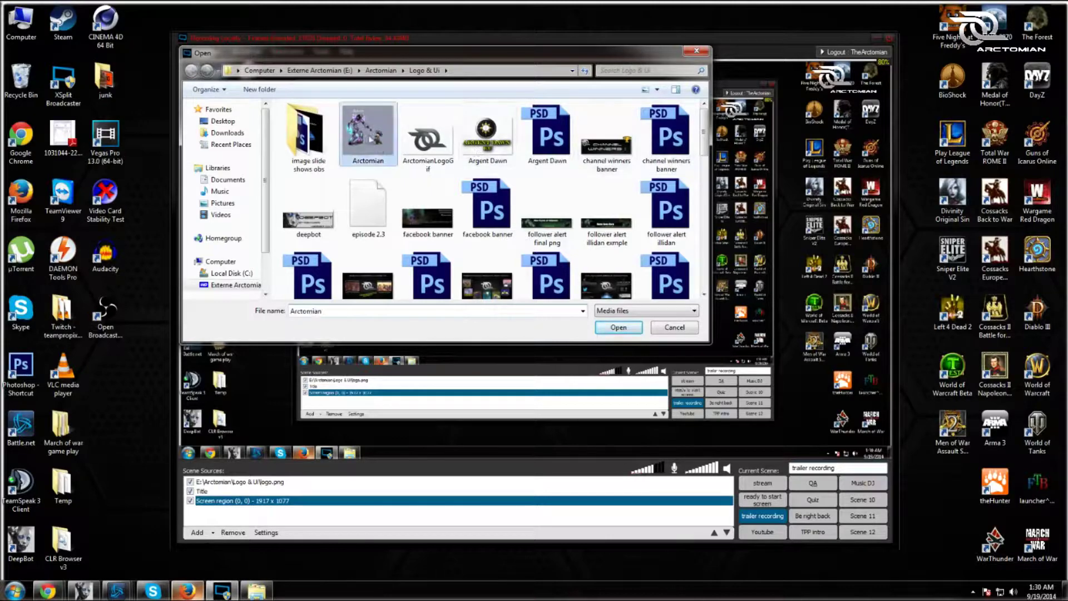
{"action": "left_click", "coordinate": [619, 327]}
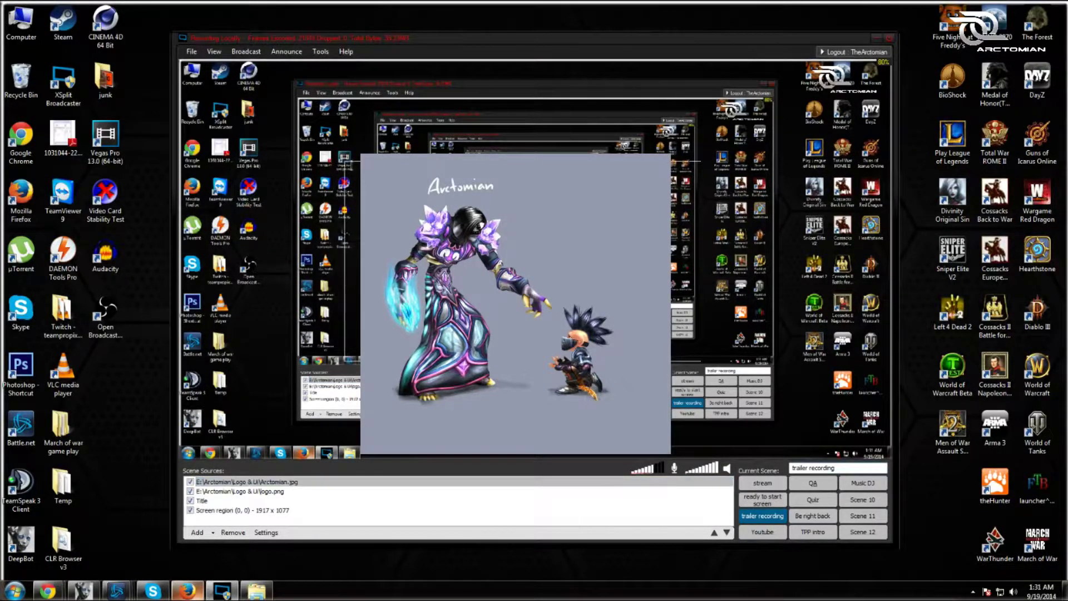
- Enlarge and reposition the Arctomian.jpg image in the scene, tilt it slightly clockwise and crop its edges
{"action": "left_click_drag", "start_coordinate": [345, 161], "coordinate": [299, 92]}
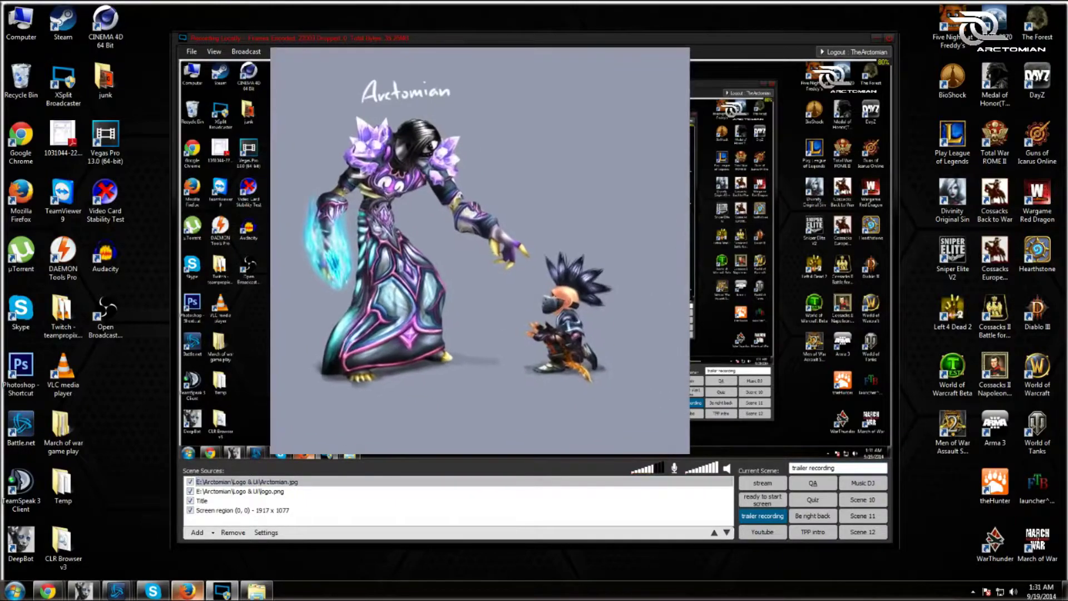
{"action": "left_click_drag", "start_coordinate": [270, 47], "coordinate": [300, 85]}
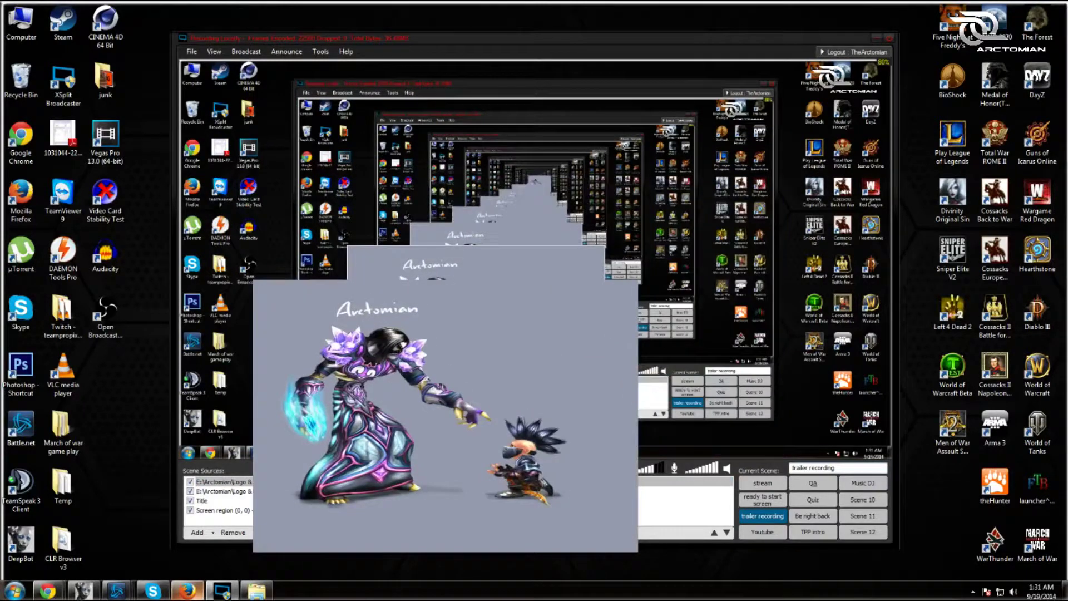
{"action": "left_click", "coordinate": [244, 482]}
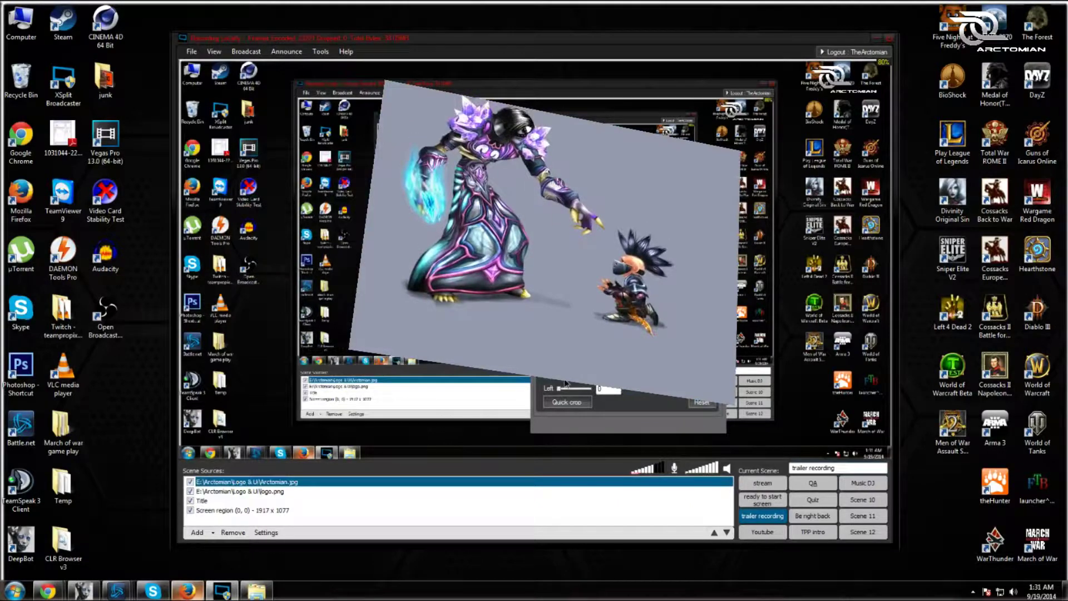
{"action": "mouse_move", "coordinate": [564, 383]}
{"action": "left_mouse_down"}
{"action": "mouse_move", "coordinate": [550, 395]}
{"action": "mouse_move", "coordinate": [560, 394]}
{"action": "left_mouse_up"}
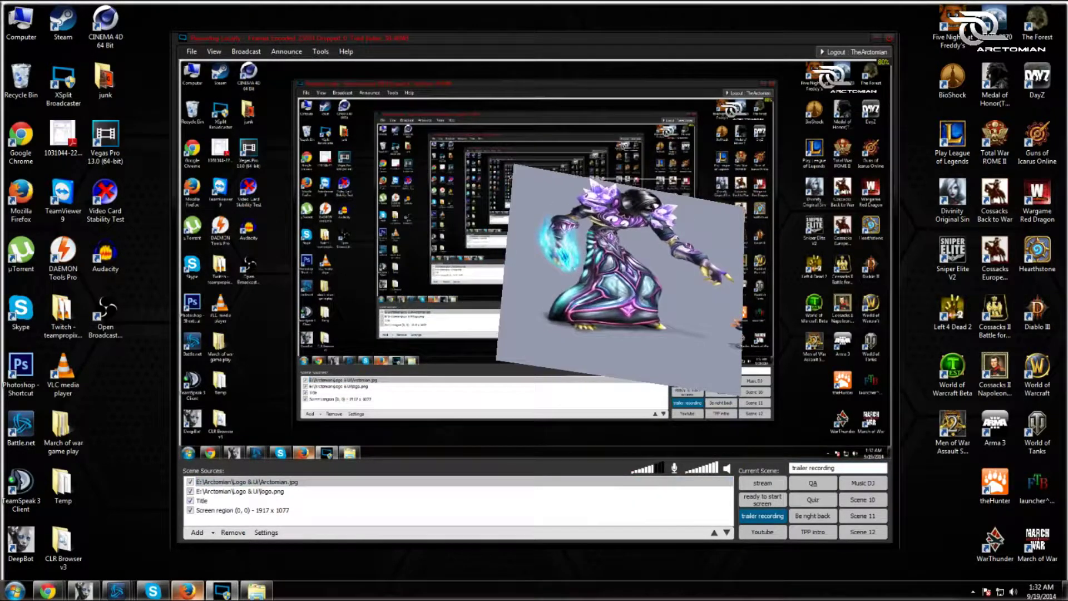
- Enable Chroma Key for the Arctomian.jpg source, look over its key color and antialiasing settings, and set its first chroma key value to 145
{"action": "left_click", "coordinate": [334, 482]}
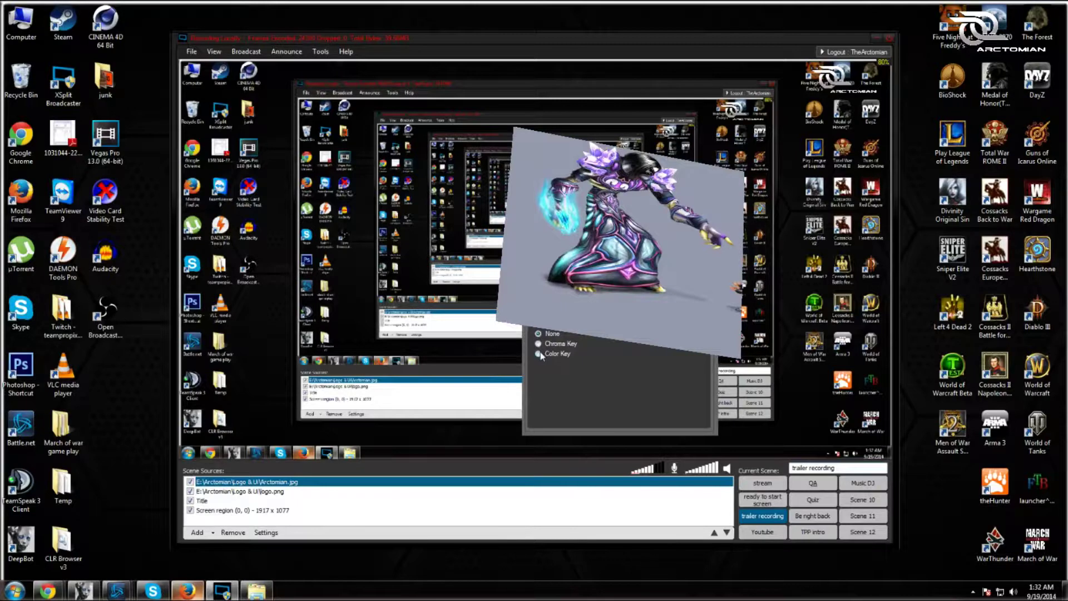
{"action": "left_click", "coordinate": [538, 343]}
{"action": "key", "text": "Escape"}
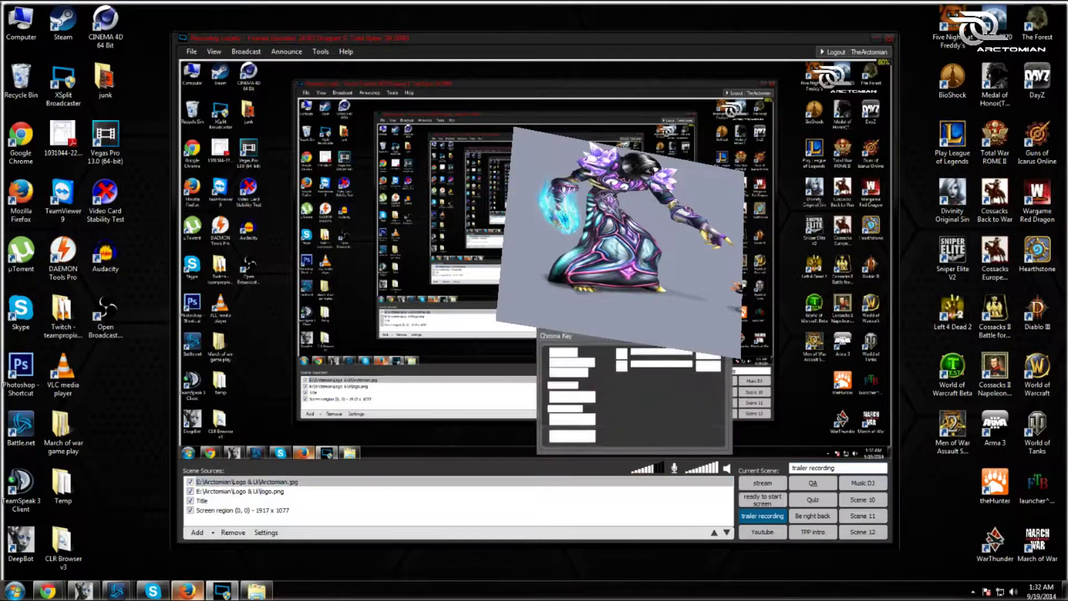
{"action": "left_click", "coordinate": [242, 510]}
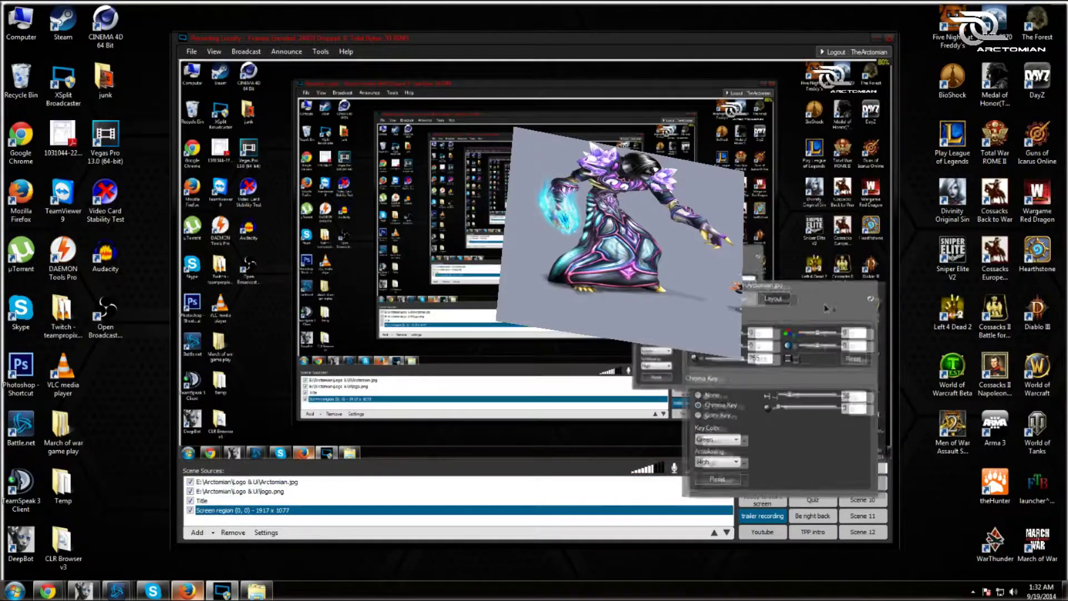
{"action": "left_click", "coordinate": [751, 441]}
{"action": "left_click", "coordinate": [749, 443]}
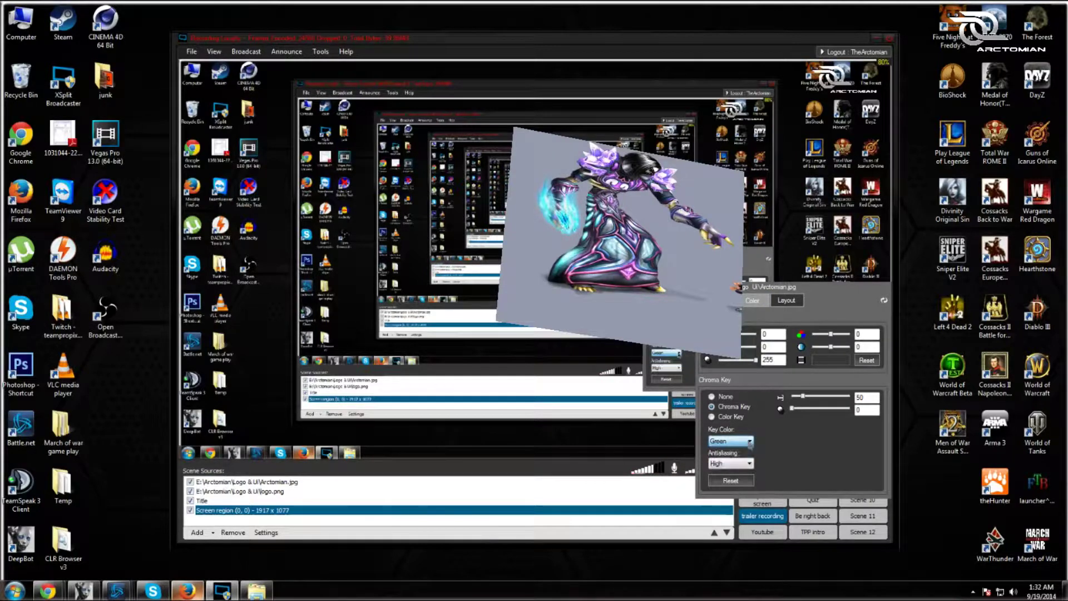
{"action": "left_click", "coordinate": [749, 463]}
{"action": "left_click", "coordinate": [748, 482]}
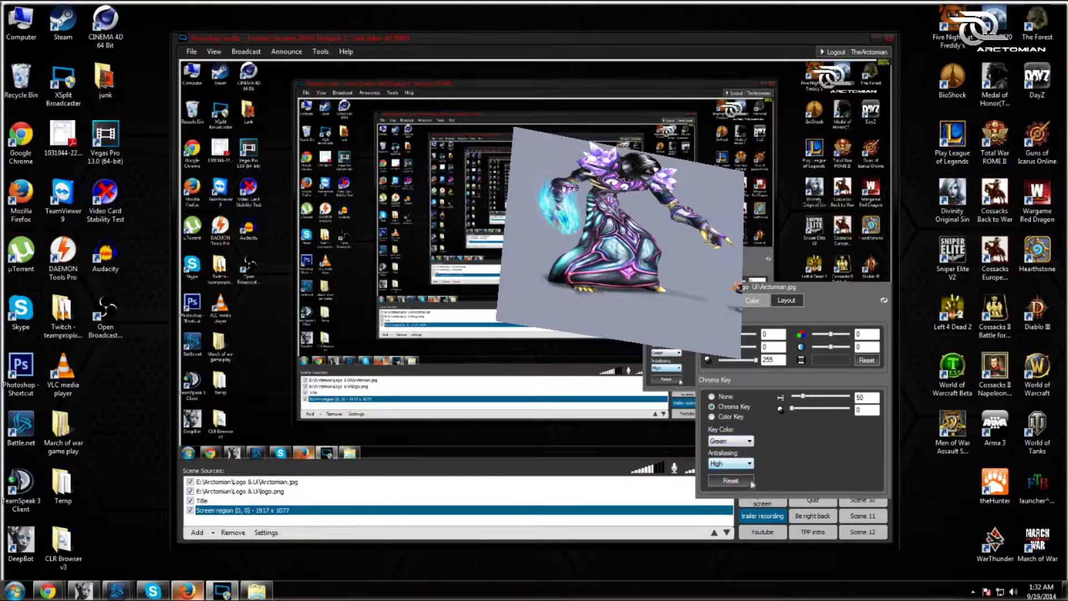
{"action": "left_click_drag", "start_coordinate": [798, 400], "coordinate": [824, 399]}
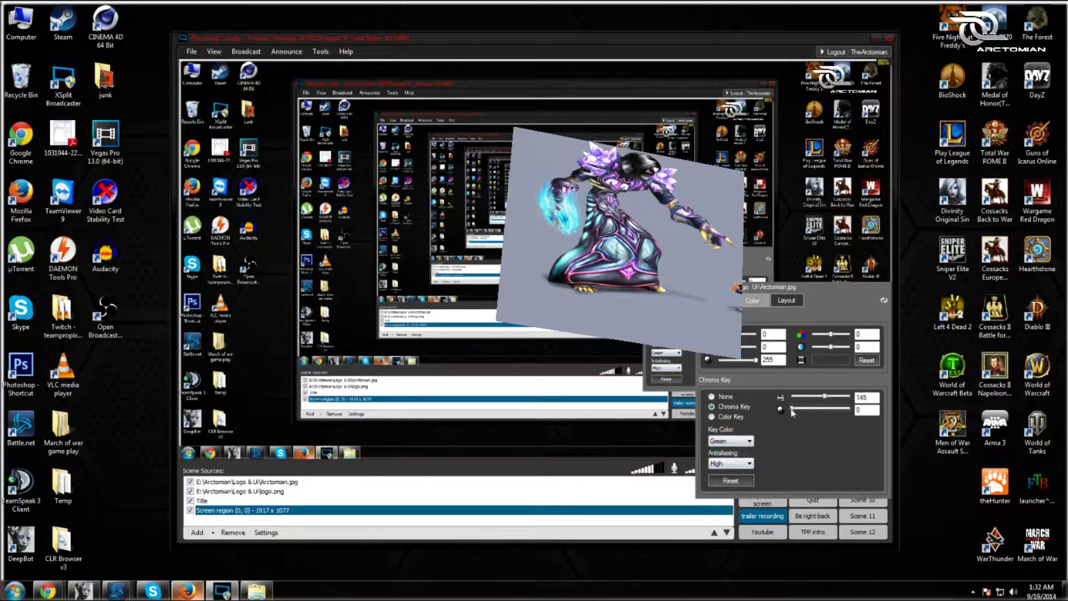
- Adjust the Arctomian.jpg source's color with brightness -14, hue -95 and saturation -17, and close its settings
{"action": "left_click_drag", "start_coordinate": [755, 359], "coordinate": [741, 341]}
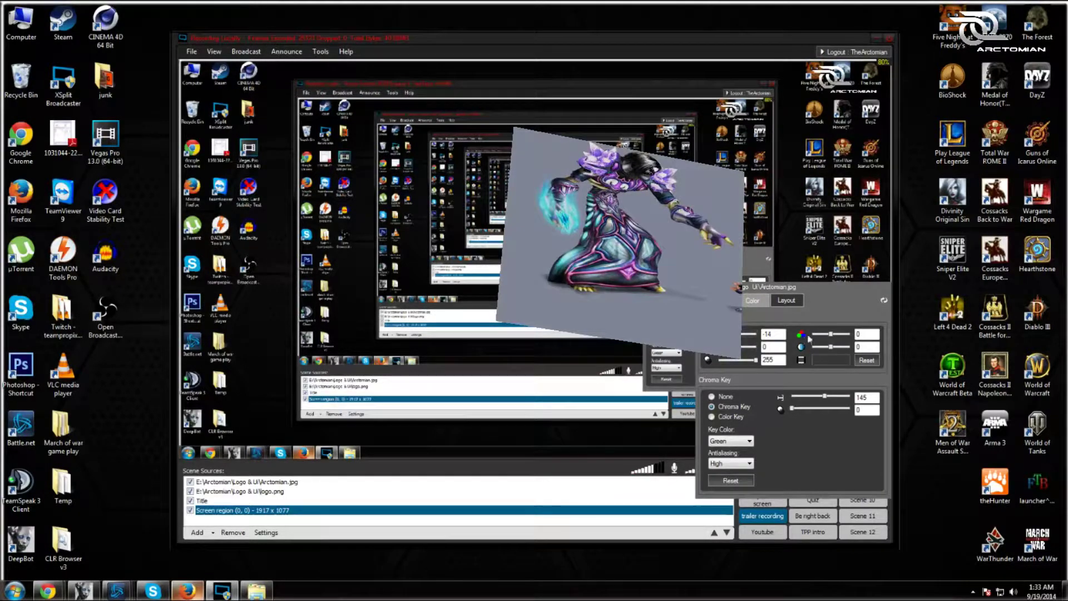
{"action": "left_click_drag", "start_coordinate": [825, 336], "coordinate": [831, 337]}
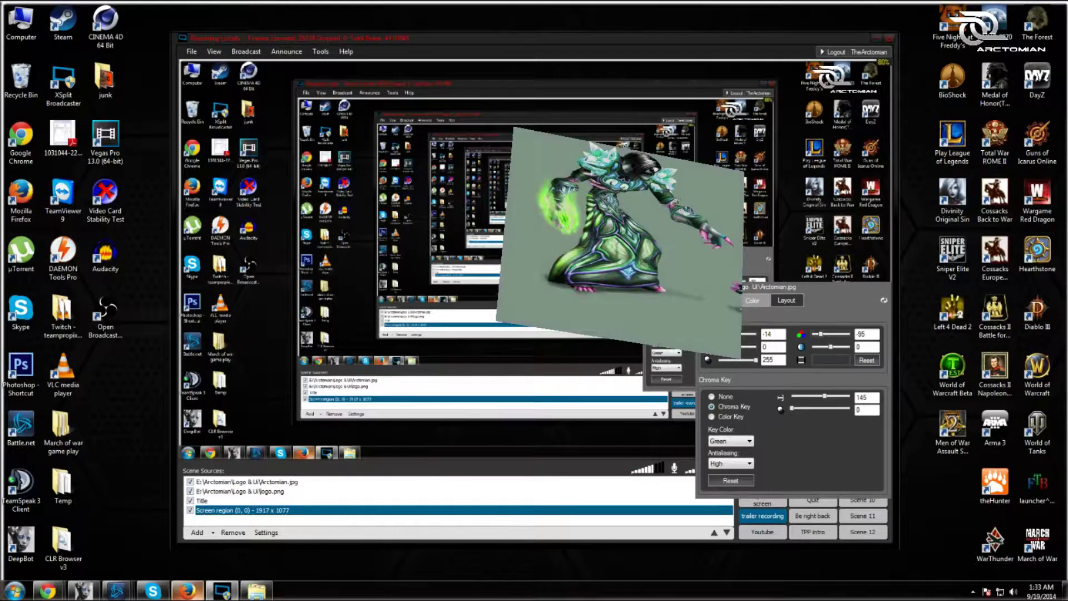
{"action": "mouse_move", "coordinate": [833, 350]}
{"action": "left_mouse_down"}
{"action": "mouse_move", "coordinate": [843, 351]}
{"action": "mouse_move", "coordinate": [824, 345]}
{"action": "left_mouse_up"}
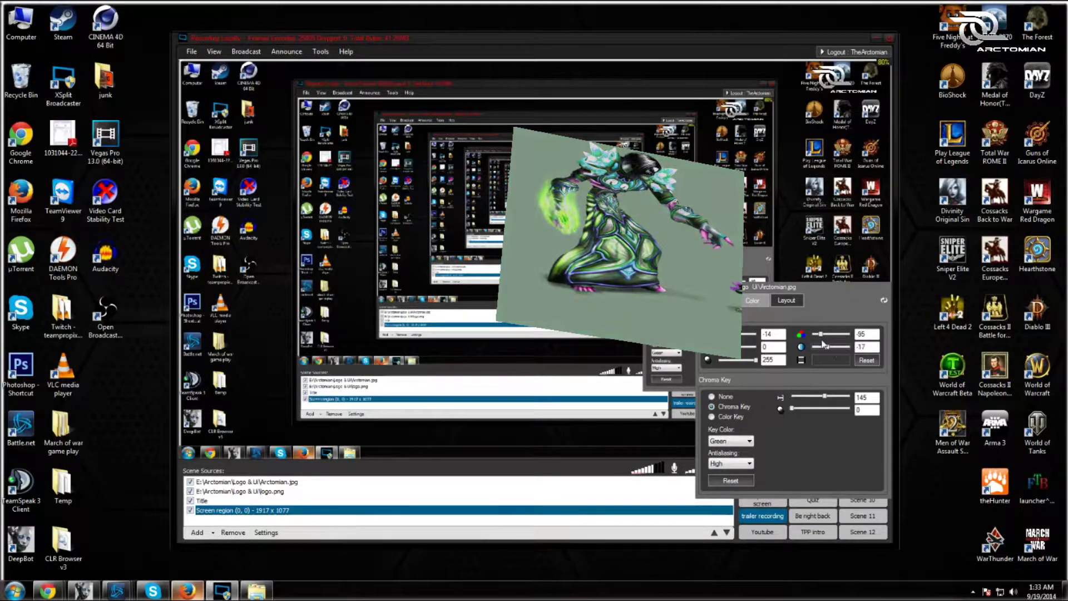
{"action": "left_click", "coordinate": [783, 238]}
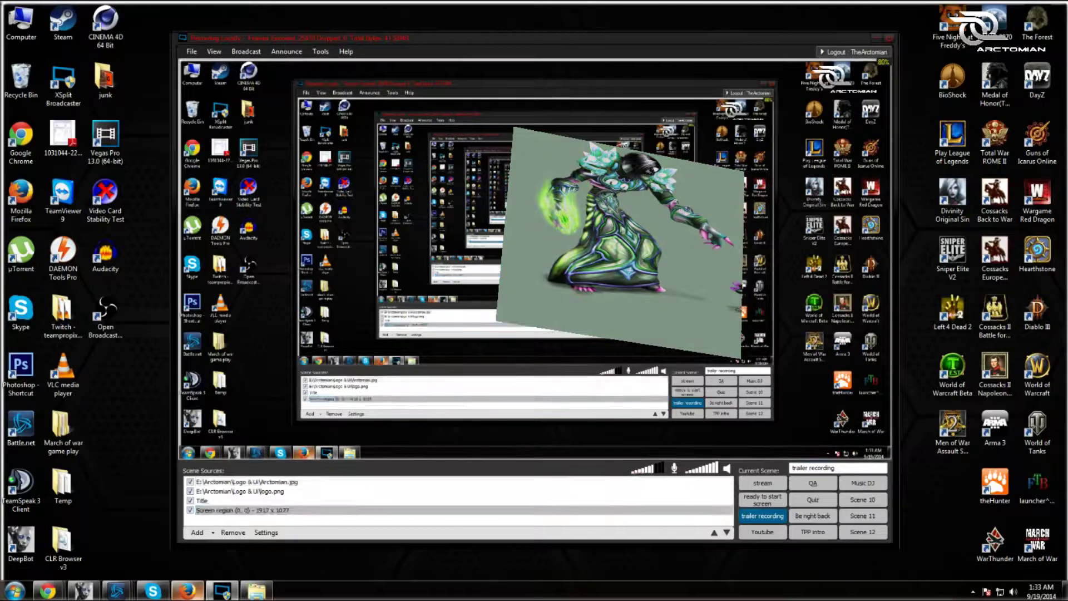
- Start a new title source with the text "test test test test test arctomian is the best!", slow scrolling and a bright green color
{"action": "left_click", "coordinate": [390, 510]}
{"action": "left_click", "coordinate": [198, 532]}
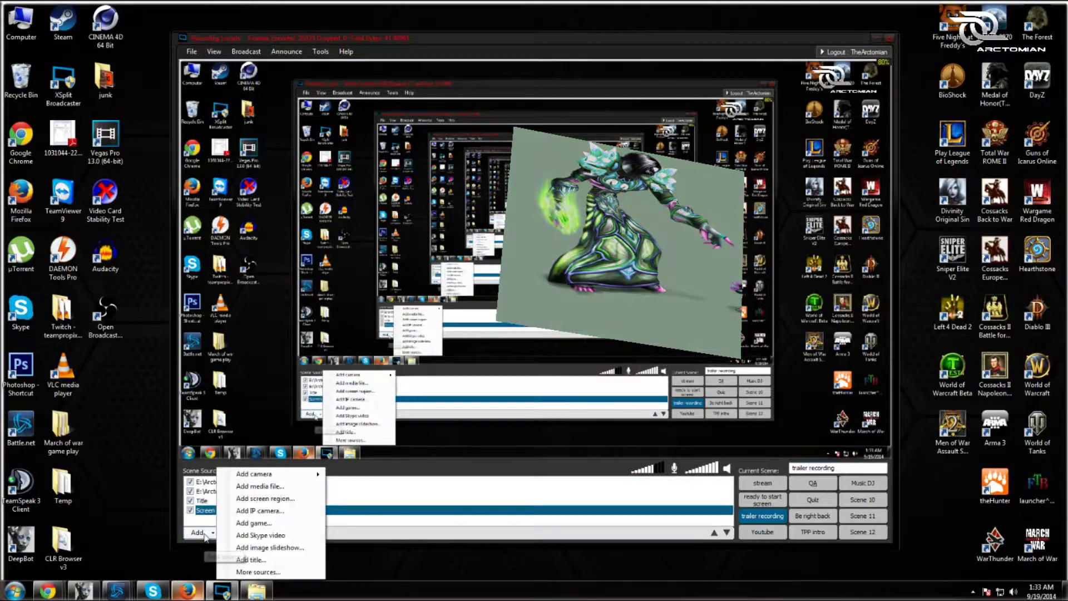
{"action": "left_click", "coordinate": [270, 560]}
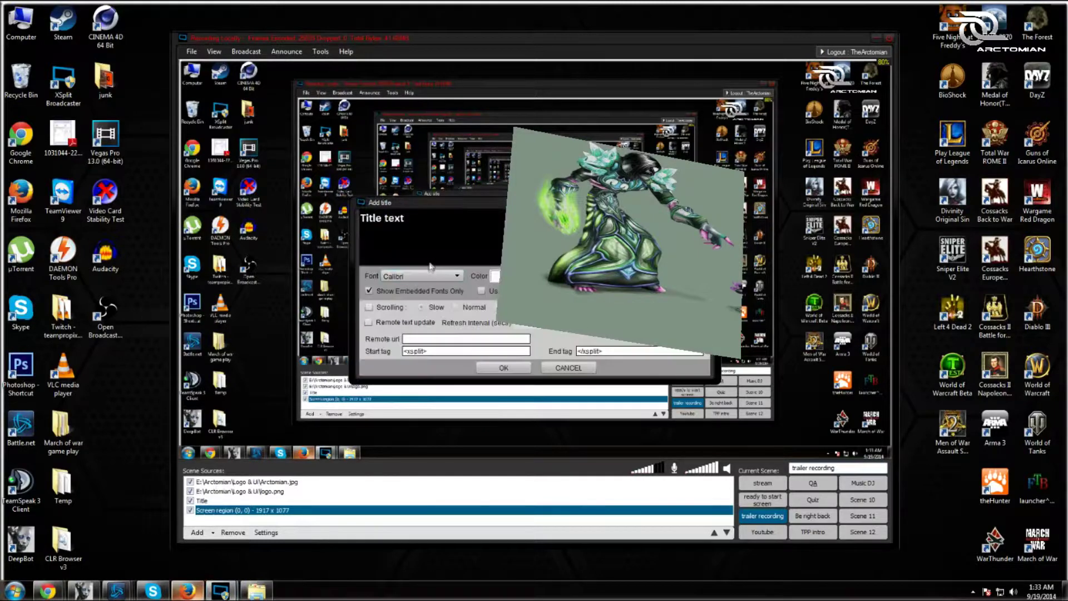
{"action": "key", "text": "ctrl+a"}
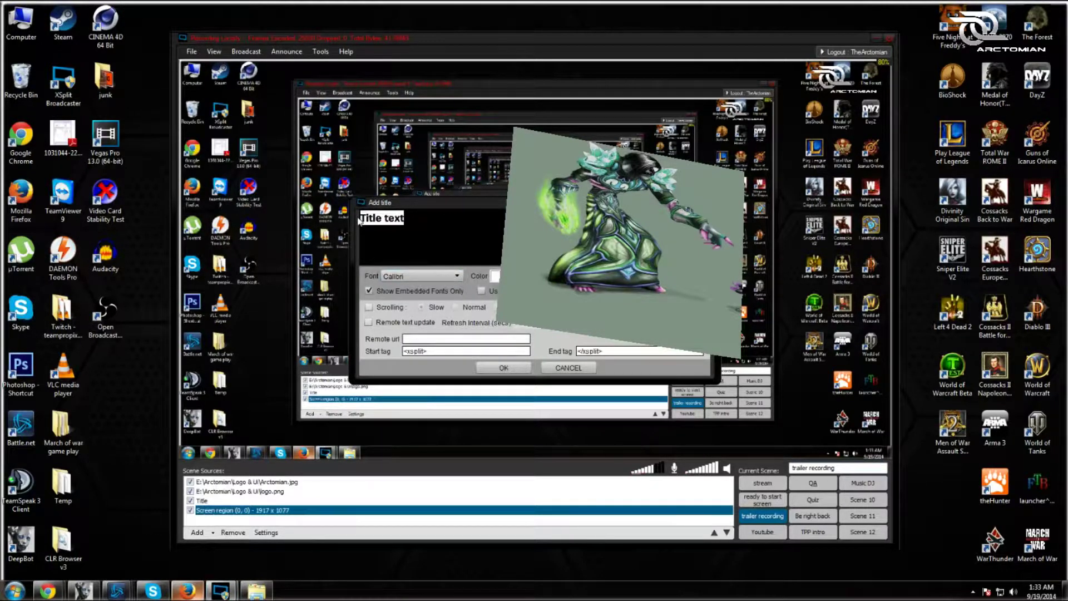
{"action": "type", "text": "test test test test test a"}
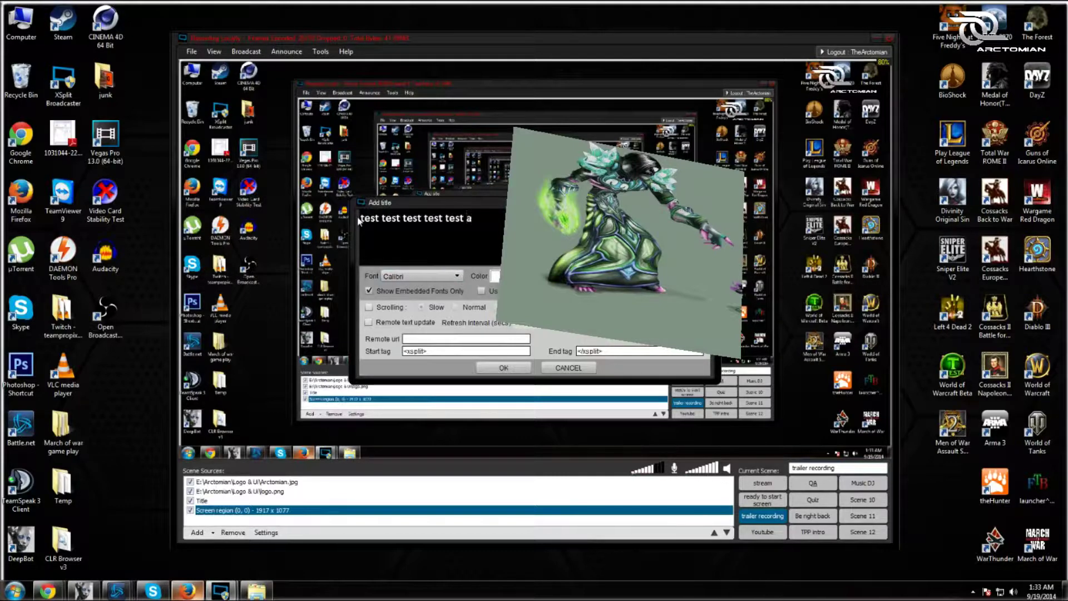
{"action": "type", "text": "rctomi"}
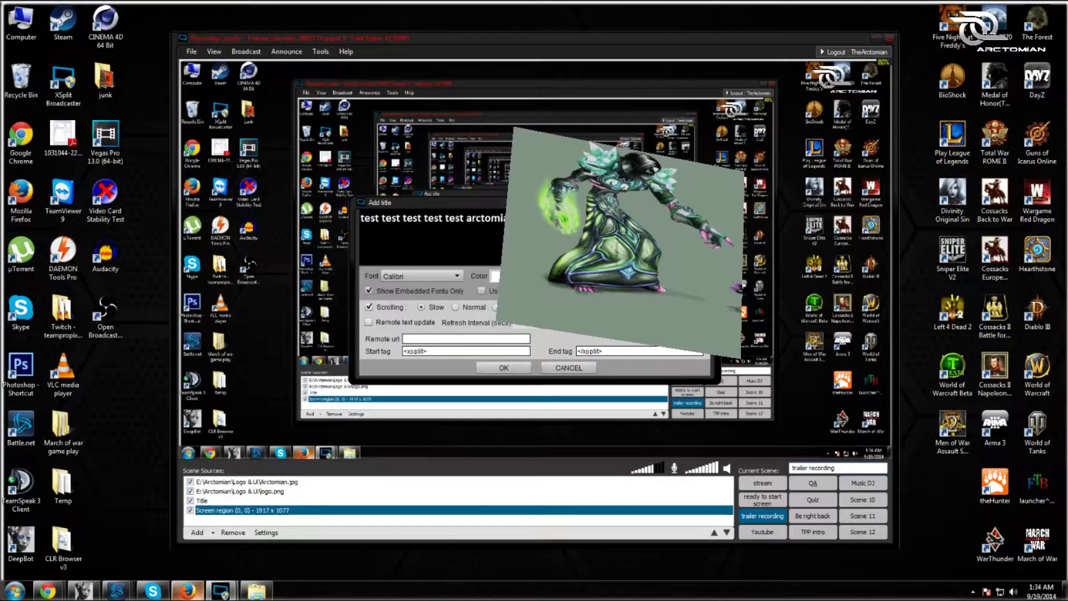
{"action": "left_click", "coordinate": [496, 276]}
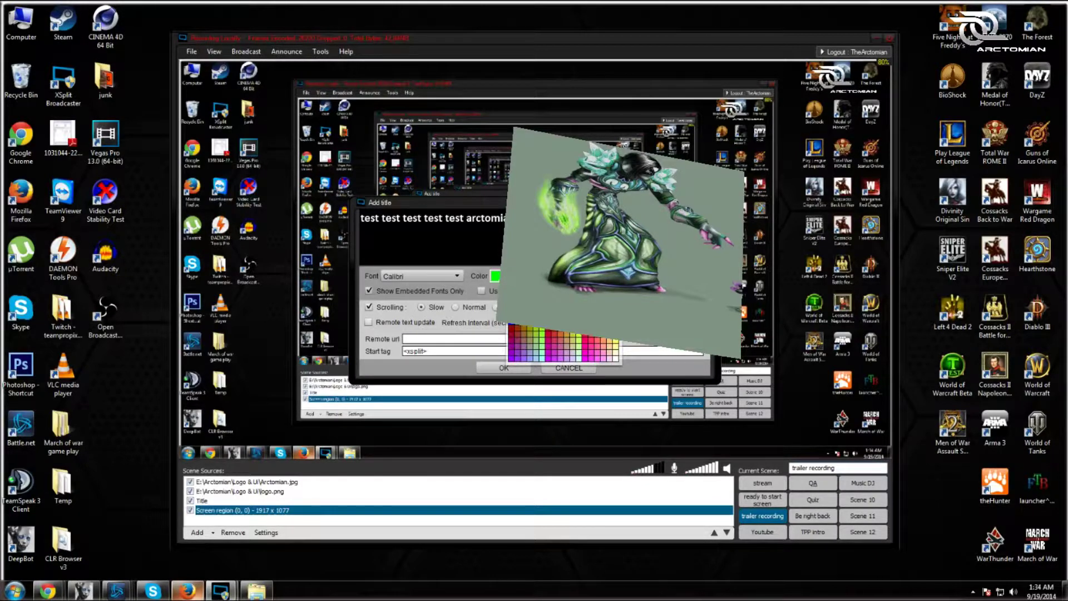
{"action": "key", "text": "Return"}
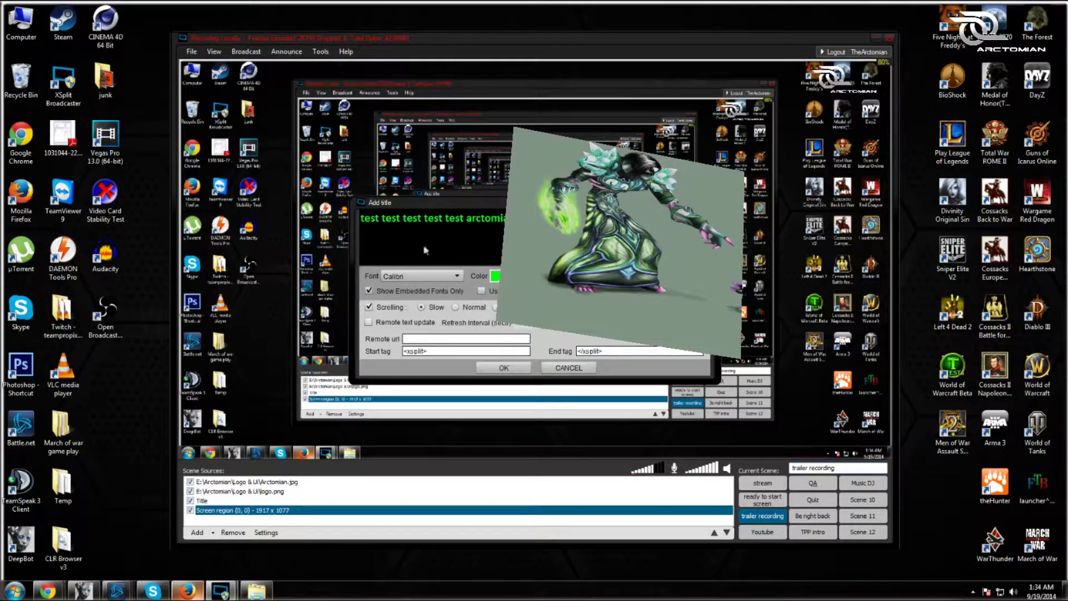
- Turn off Show Embedded Fonts Only, set the title's font to ABANDON ALPHABET and add the title to the scene
{"action": "left_click", "coordinate": [457, 276]}
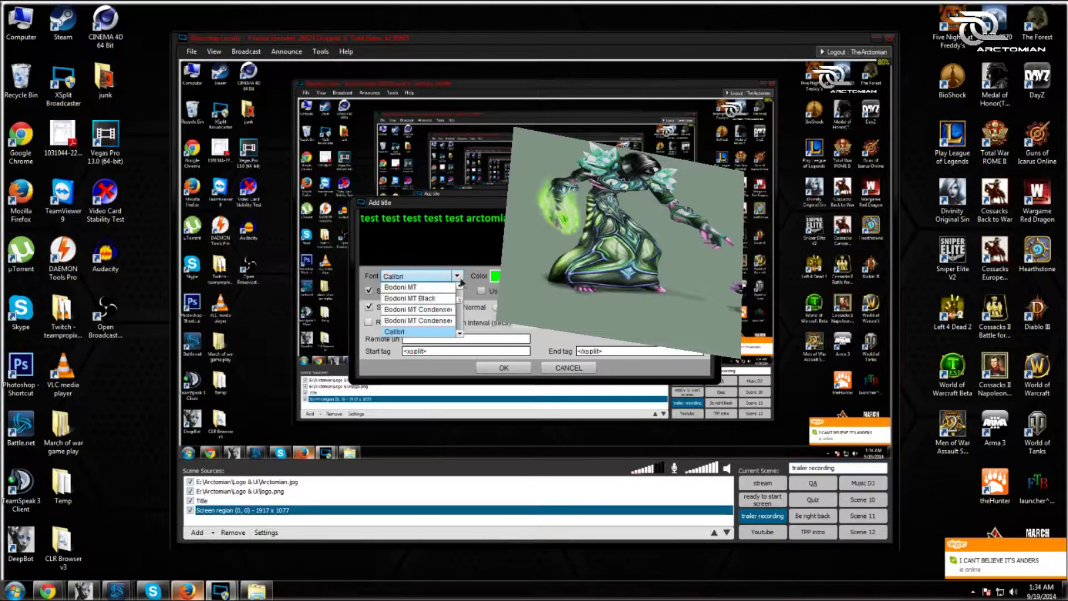
{"action": "mouse_move", "coordinate": [460, 303]}
{"action": "left_mouse_down"}
{"action": "mouse_move", "coordinate": [463, 334]}
{"action": "mouse_move", "coordinate": [462, 297]}
{"action": "left_mouse_up"}
{"action": "left_click", "coordinate": [449, 278]}
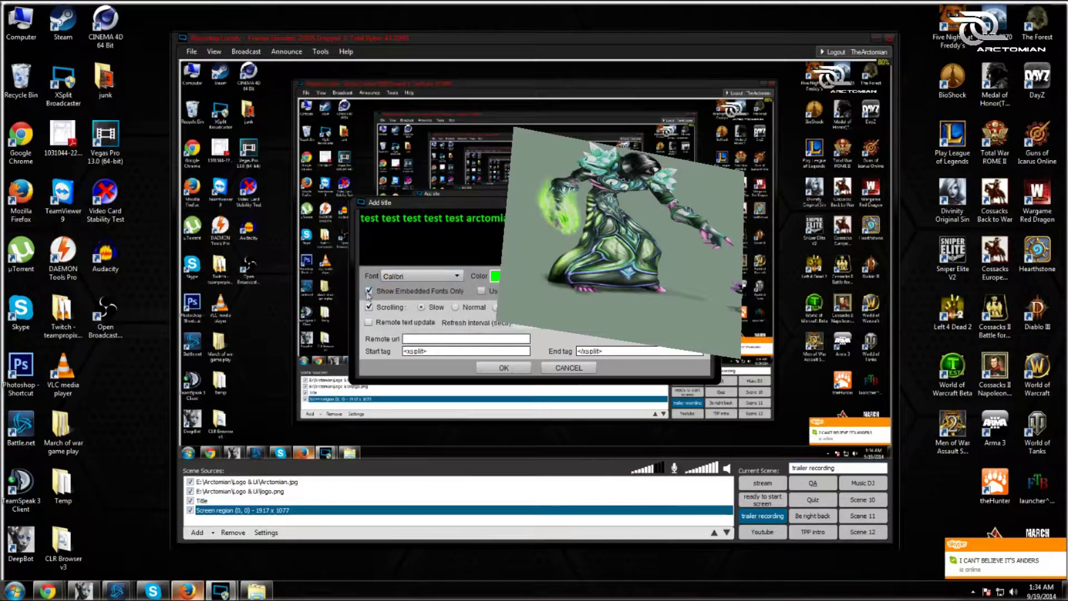
{"action": "left_click", "coordinate": [448, 276]}
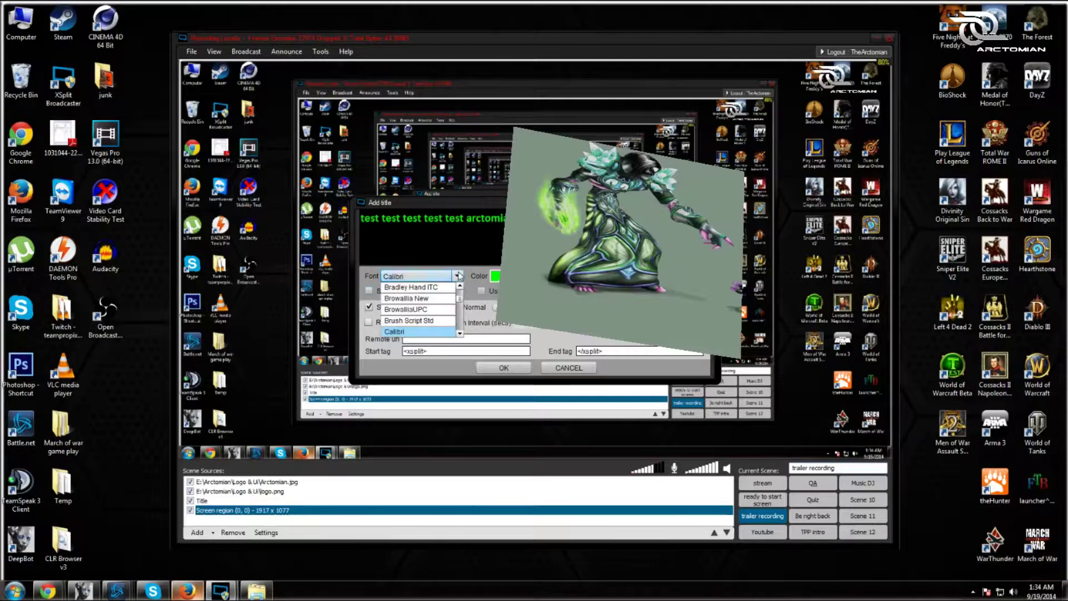
{"action": "mouse_move", "coordinate": [460, 300]}
{"action": "left_mouse_down"}
{"action": "mouse_move", "coordinate": [464, 327]}
{"action": "mouse_move", "coordinate": [460, 295]}
{"action": "left_mouse_up"}
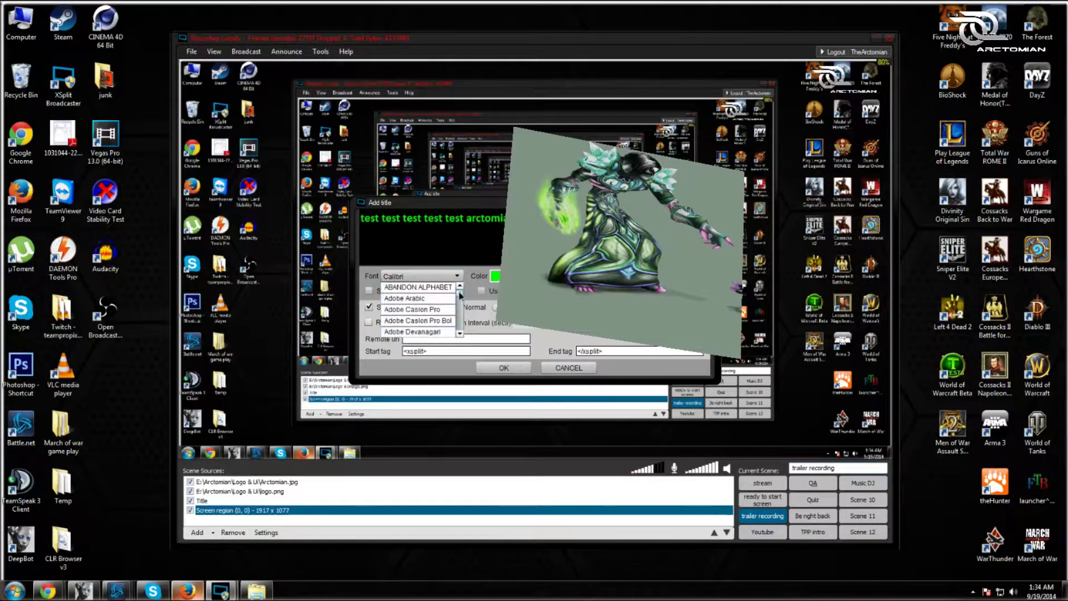
{"action": "left_click", "coordinate": [445, 287]}
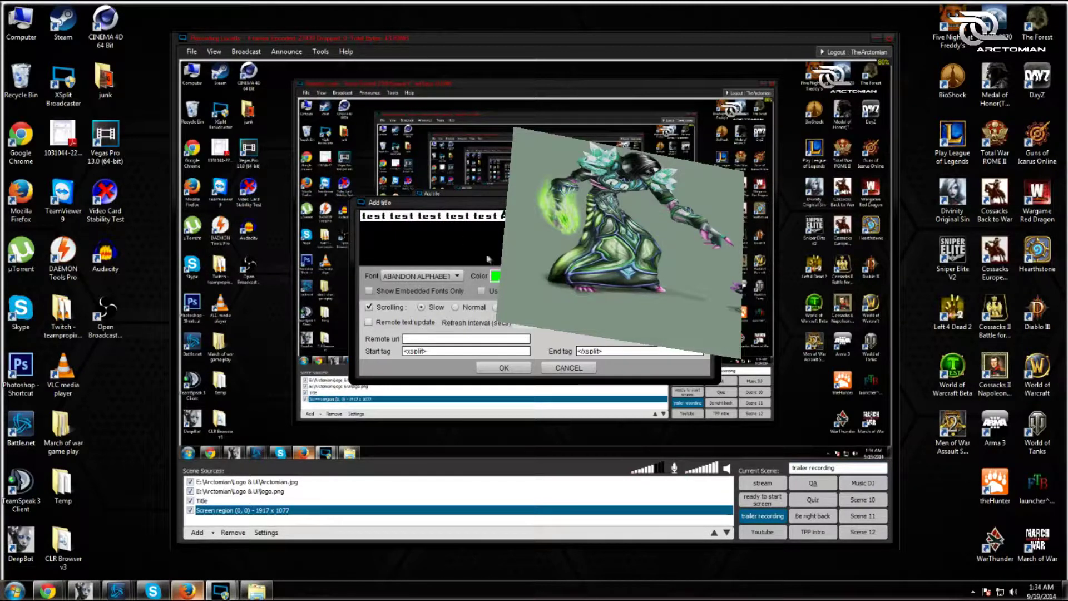
{"action": "left_click", "coordinate": [518, 368]}
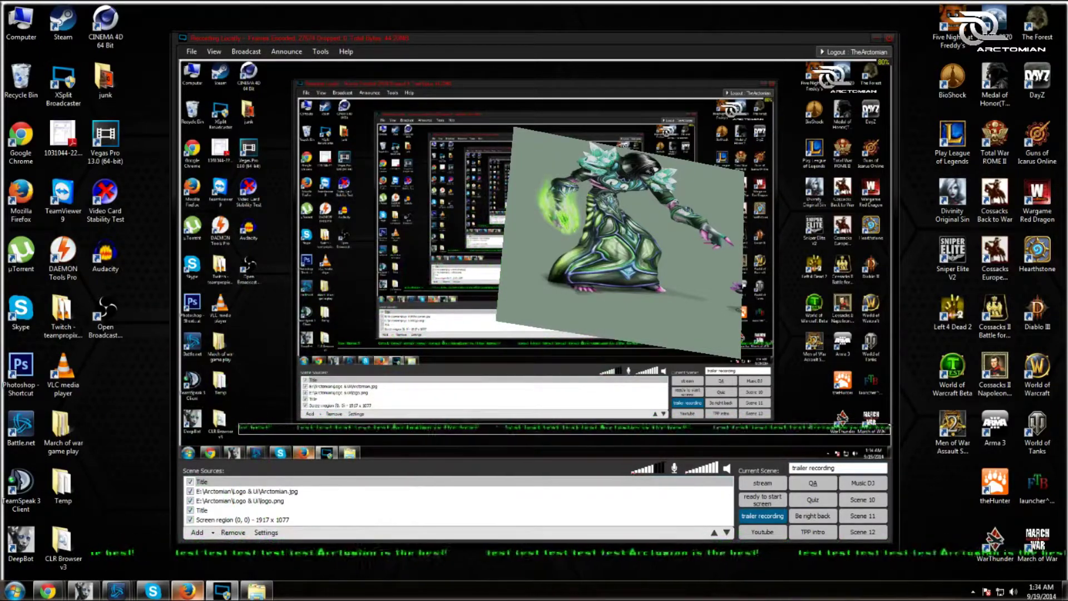
{"action": "left_click", "coordinate": [715, 423]}
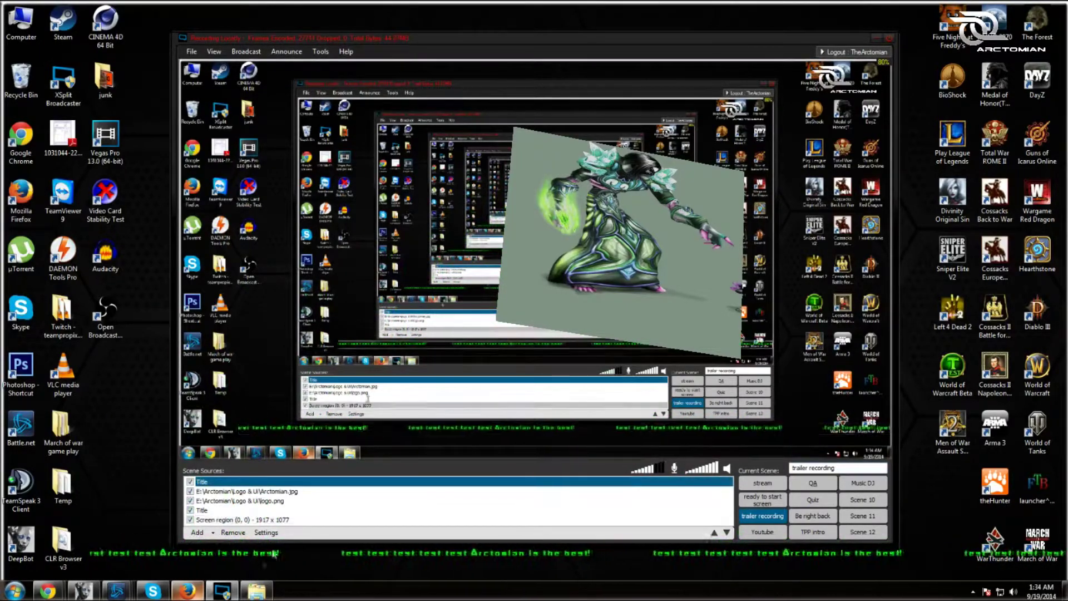
- Look through the Source Plugin Store's available plugins, from Image Slideshow to Whiteboard Overlay, and close it
{"action": "left_click", "coordinate": [207, 535]}
{"action": "left_click", "coordinate": [207, 536]}
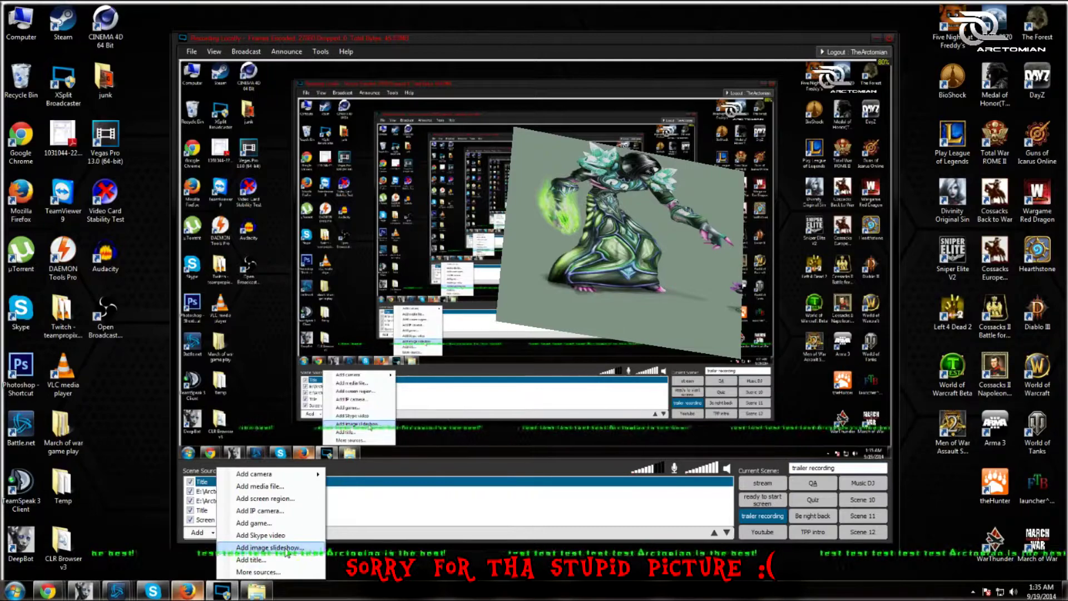
{"action": "left_click", "coordinate": [276, 573]}
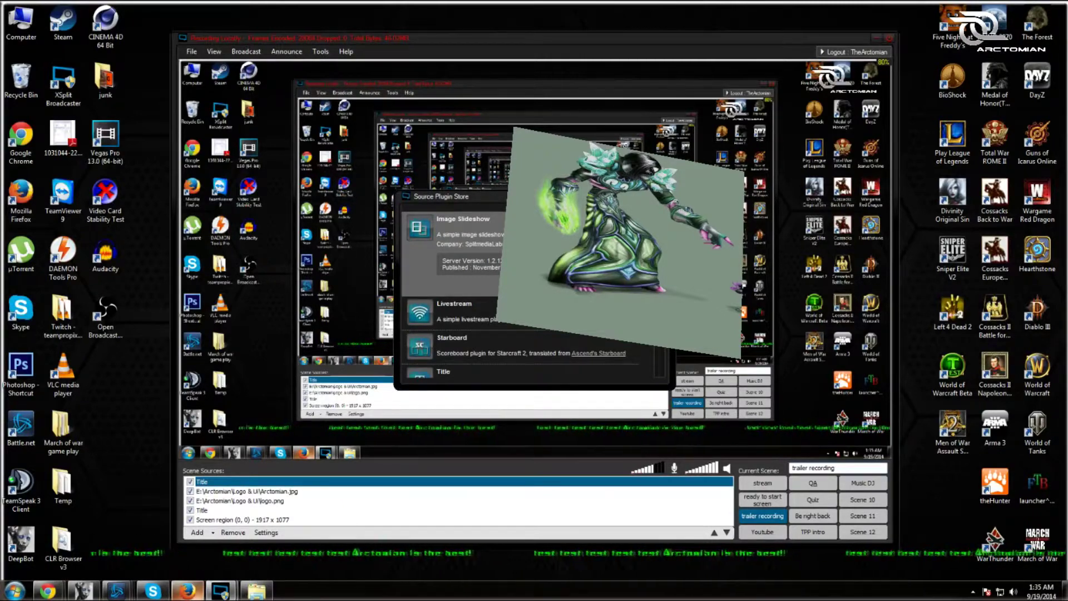
{"action": "scroll", "coordinate": [473, 294], "scroll_direction": "down", "scroll_amount": 2}
{"action": "scroll", "coordinate": [473, 294], "scroll_direction": "down", "scroll_amount": 1}
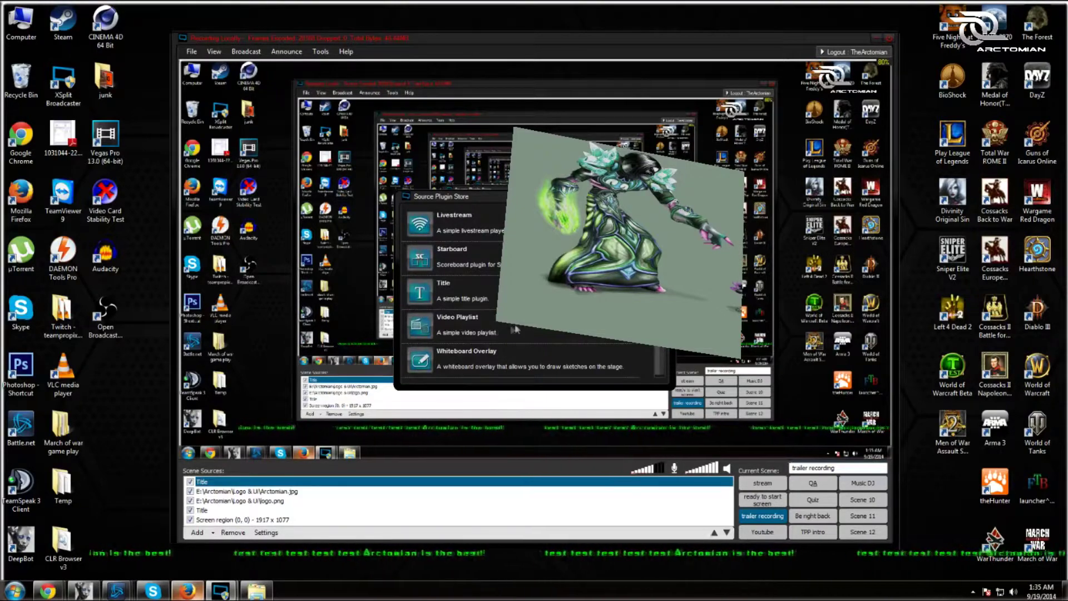
{"action": "scroll", "coordinate": [515, 323], "scroll_direction": "up", "scroll_amount": 1}
{"action": "scroll", "coordinate": [515, 322], "scroll_direction": "up", "scroll_amount": 1}
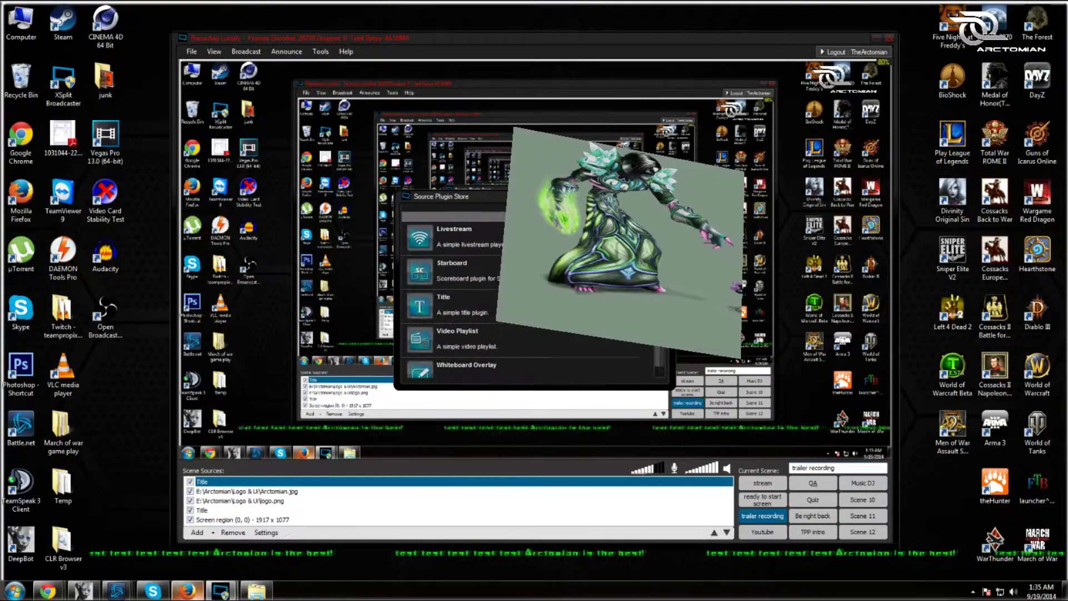
{"action": "scroll", "coordinate": [515, 322], "scroll_direction": "down", "scroll_amount": 1}
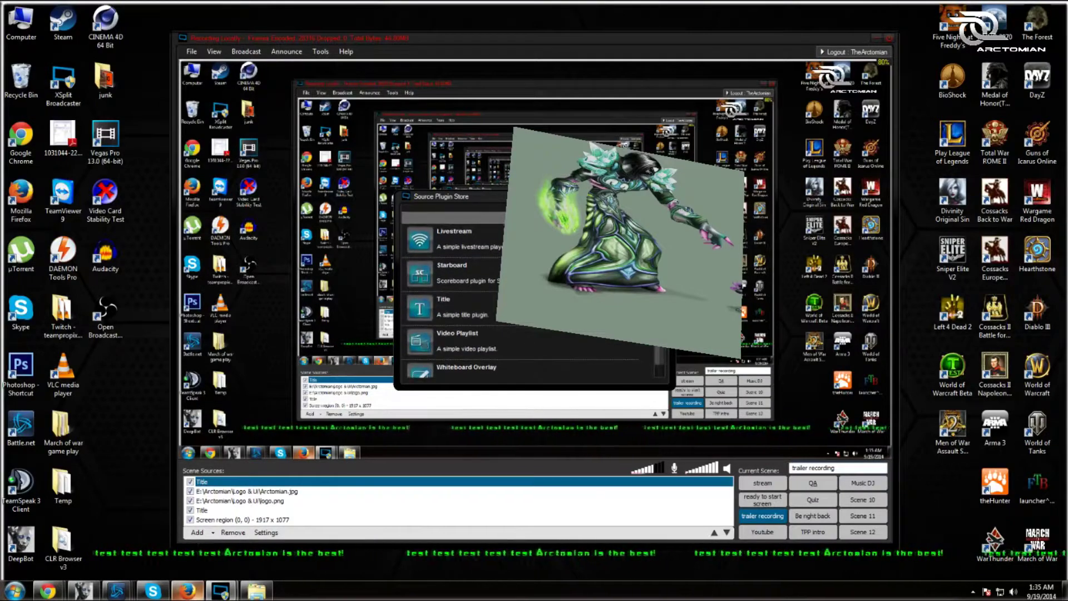
{"action": "scroll", "coordinate": [515, 300], "scroll_direction": "down", "scroll_amount": 1}
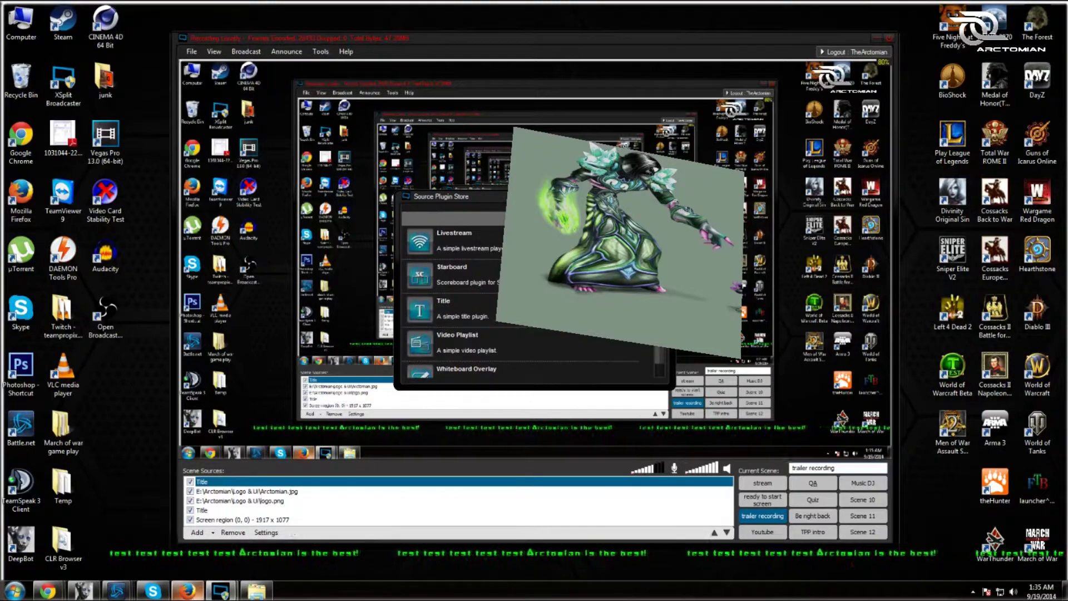
{"action": "scroll", "coordinate": [515, 301], "scroll_direction": "up", "scroll_amount": 2}
{"action": "scroll", "coordinate": [515, 300], "scroll_direction": "down", "scroll_amount": 1}
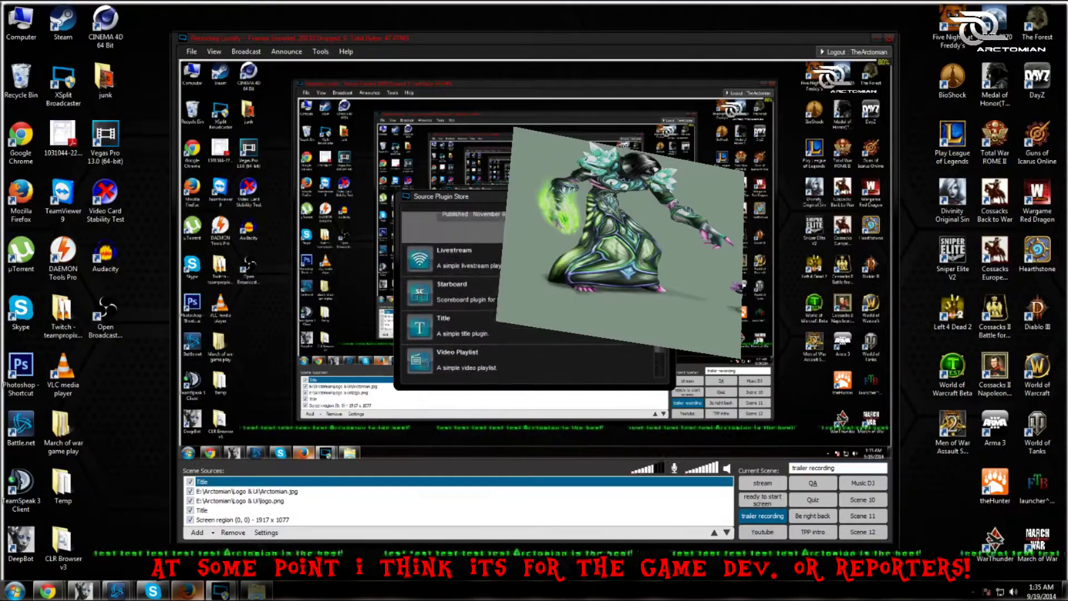
{"action": "scroll", "coordinate": [515, 300], "scroll_direction": "up", "scroll_amount": 1}
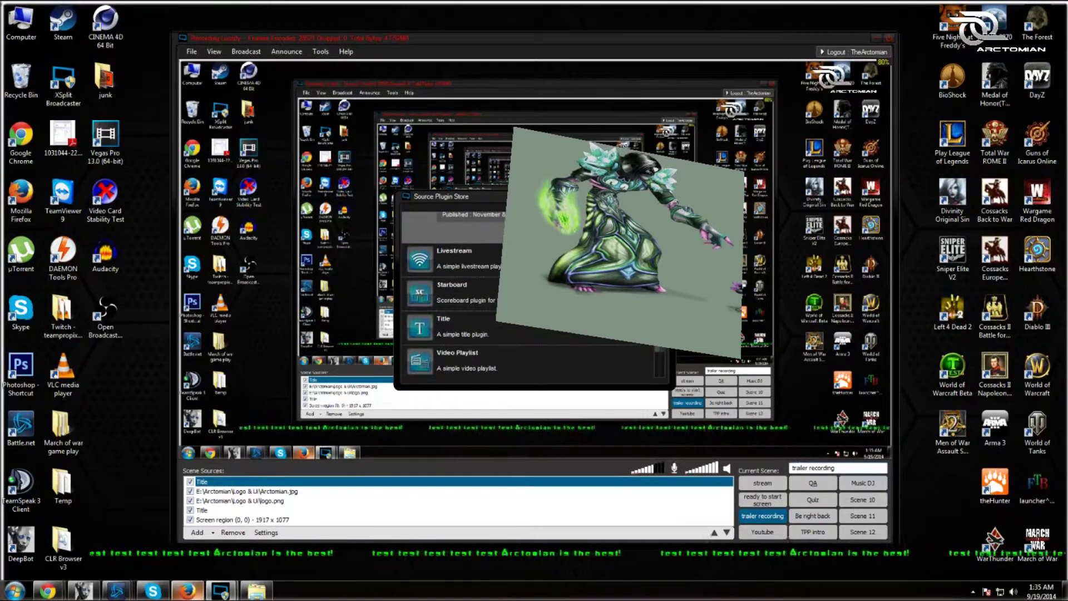
{"action": "scroll", "coordinate": [515, 301], "scroll_direction": "up", "scroll_amount": 2}
{"action": "scroll", "coordinate": [515, 300], "scroll_direction": "up", "scroll_amount": 3}
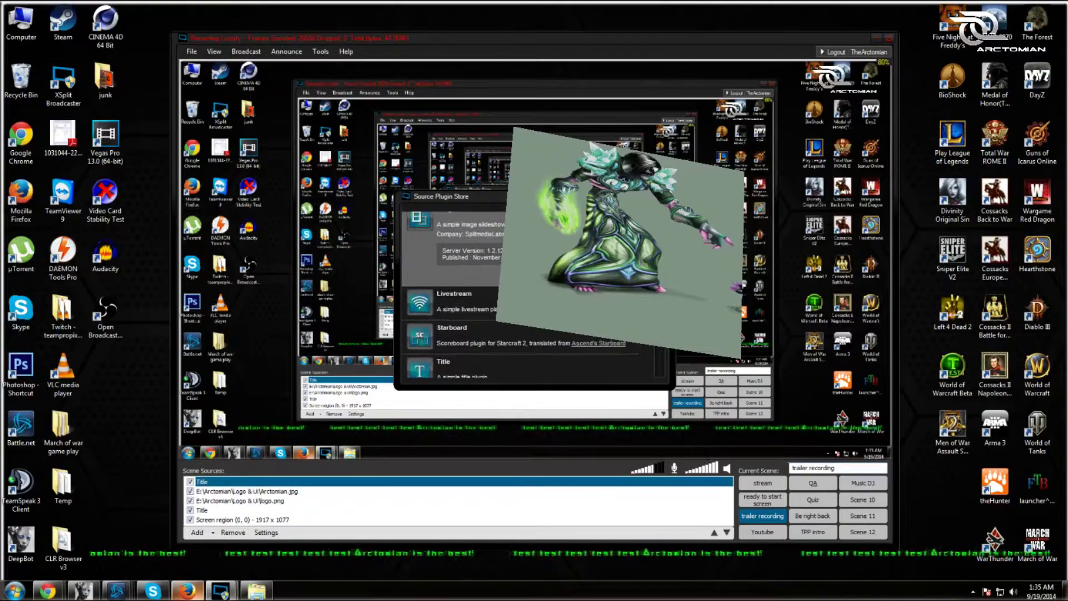
{"action": "scroll", "coordinate": [514, 301], "scroll_direction": "up", "scroll_amount": 1}
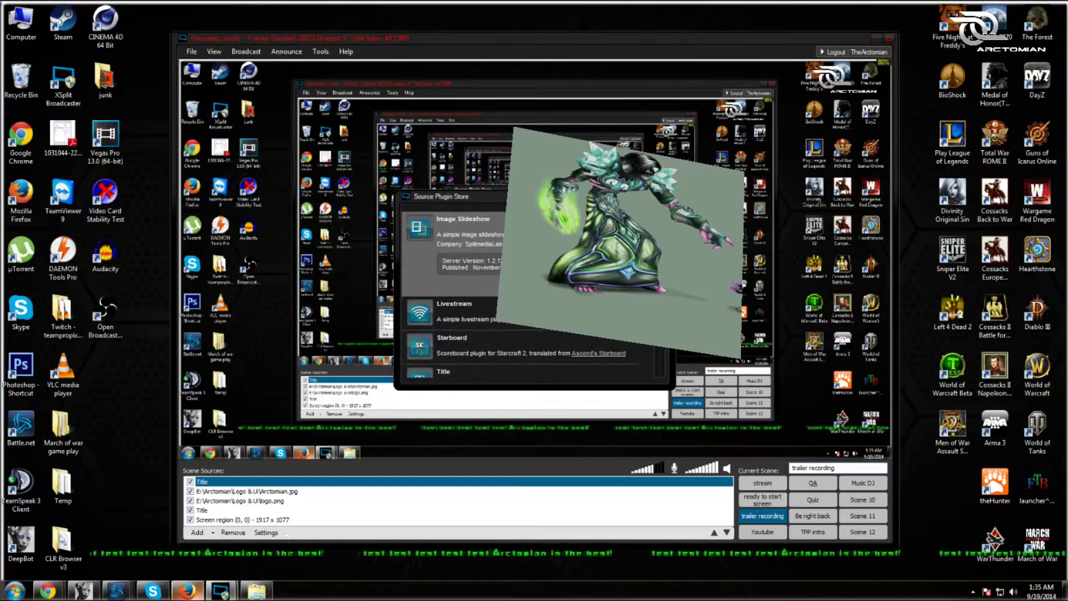
{"action": "scroll", "coordinate": [515, 301], "scroll_direction": "down", "scroll_amount": 3}
{"action": "scroll", "coordinate": [515, 300], "scroll_direction": "up", "scroll_amount": 3}
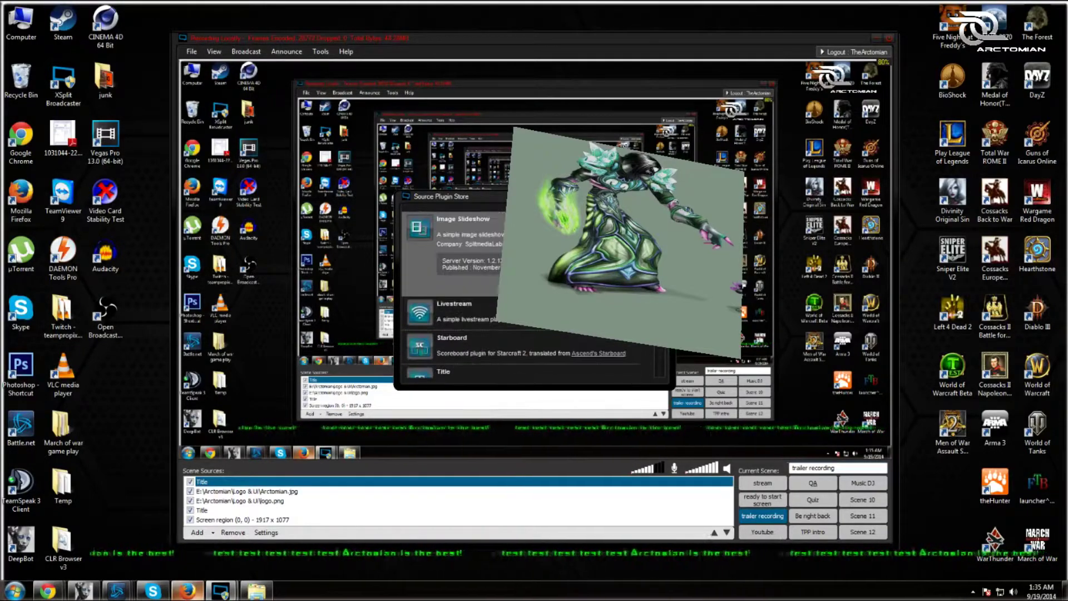
{"action": "key", "text": "Escape"}
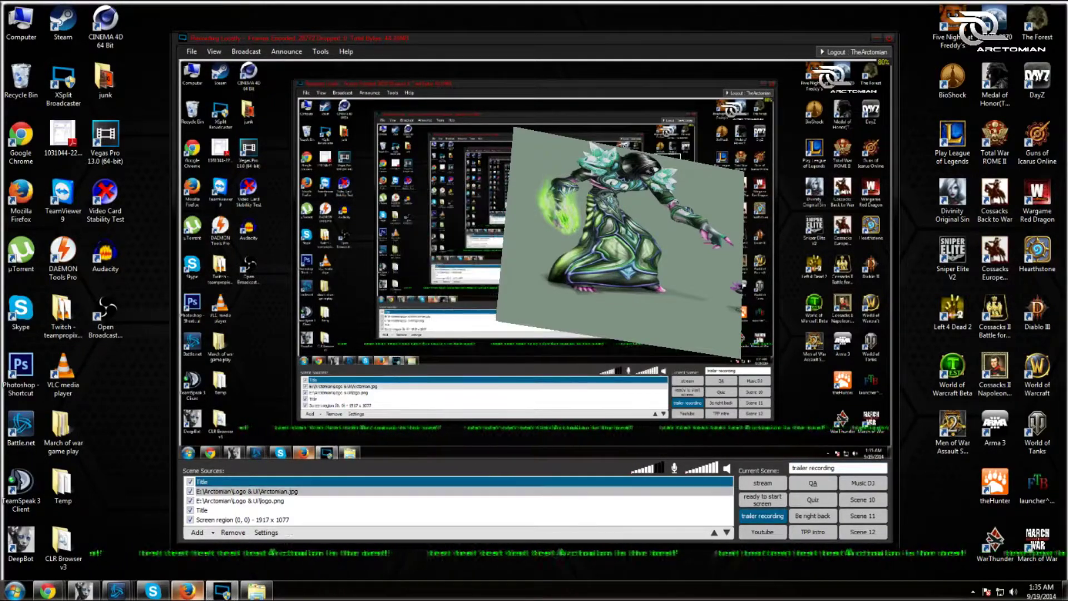
- Start a new image slideshow source and insert give away slide.png from the Logo & Ui folder
{"action": "left_click", "coordinate": [207, 533]}
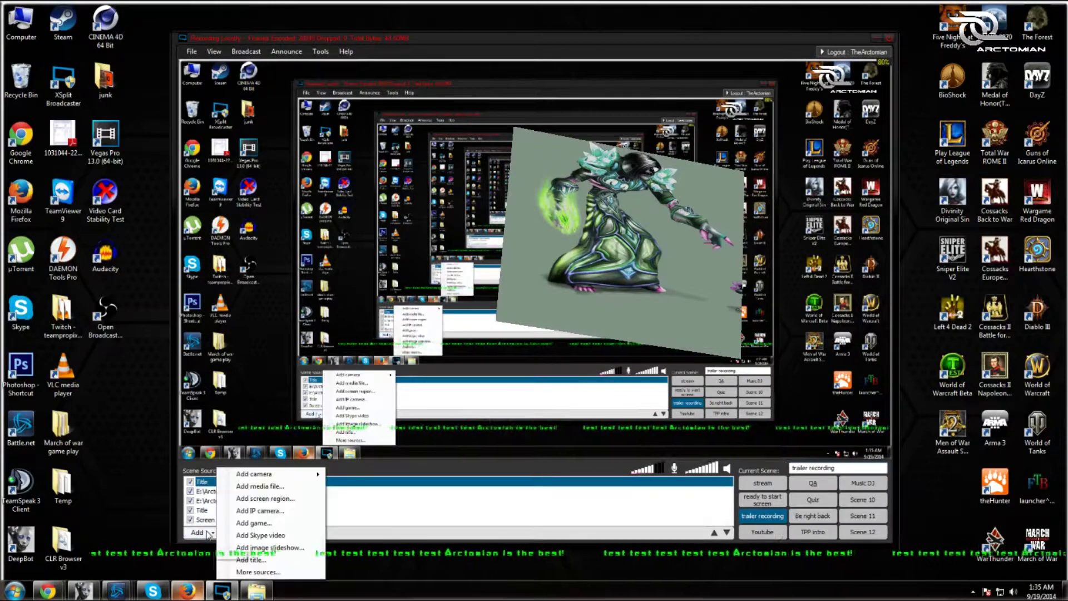
{"action": "left_click", "coordinate": [293, 548]}
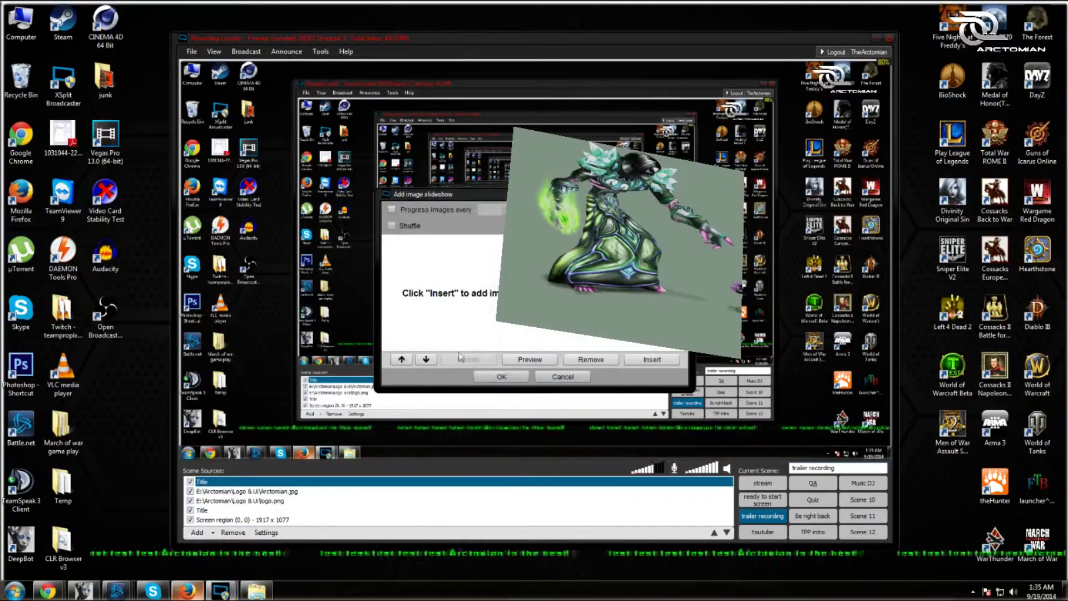
{"action": "left_click", "coordinate": [671, 359]}
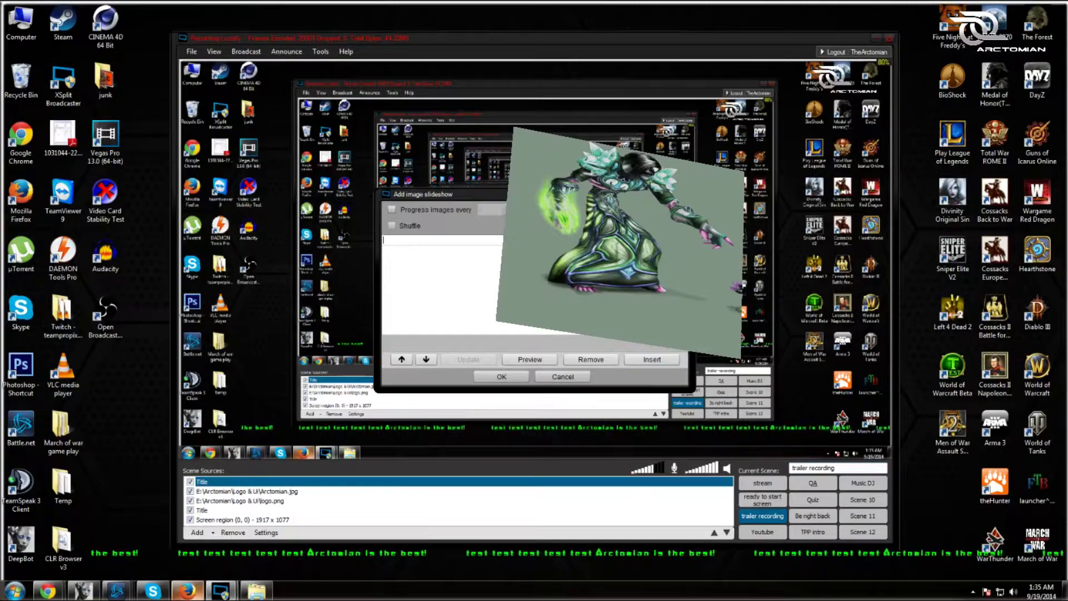
{"action": "left_click", "coordinate": [654, 360]}
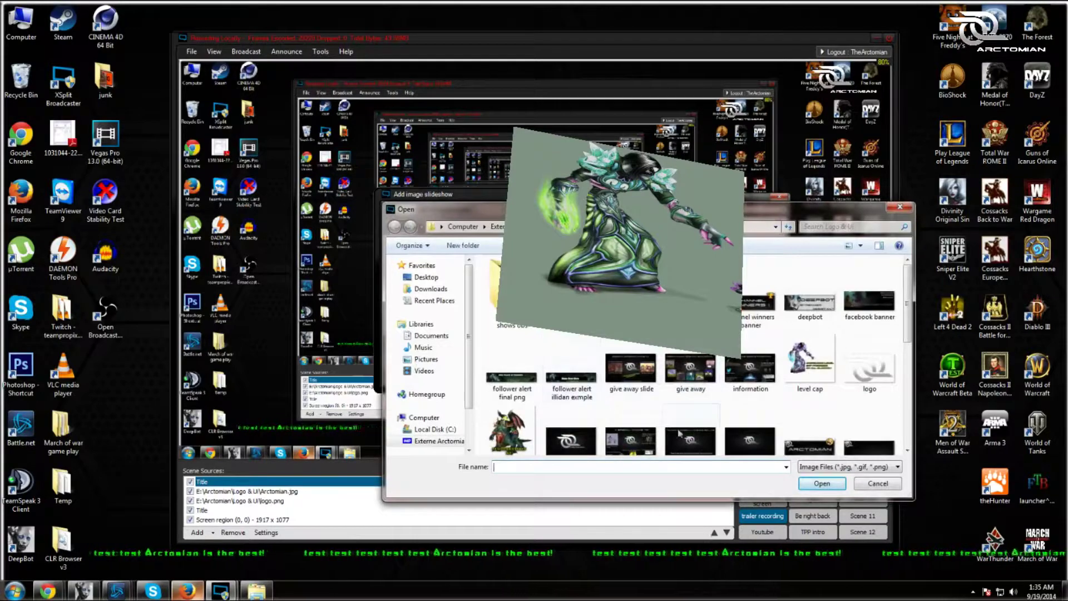
{"action": "left_click", "coordinate": [639, 379]}
{"action": "left_click", "coordinate": [821, 482]}
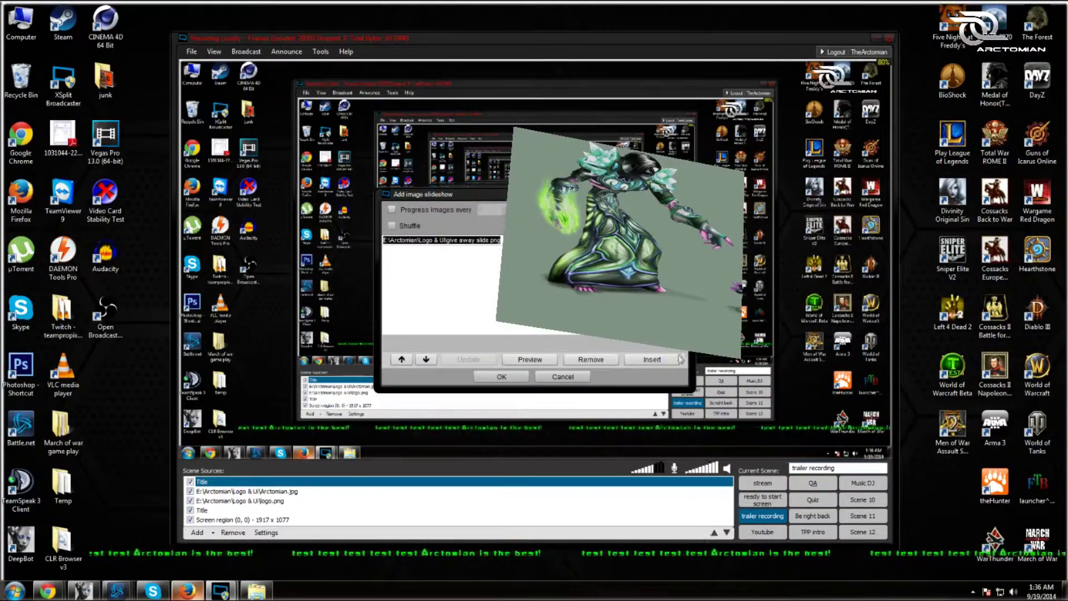
- Insert information.png and facebook banner.png into the slideshow, preview it and add it to the scene
{"action": "left_click", "coordinate": [662, 362]}
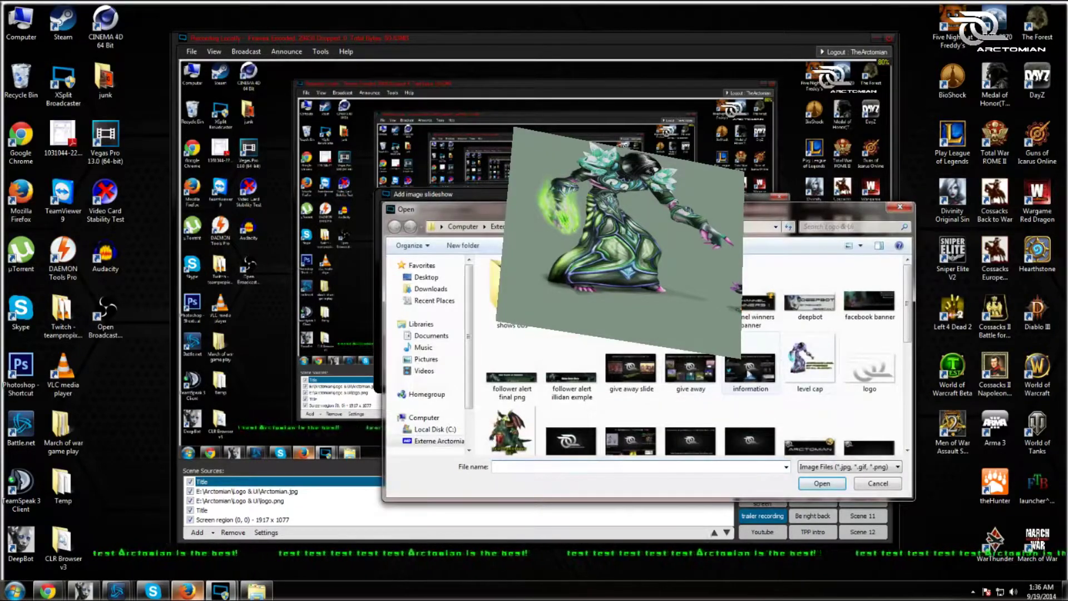
{"action": "left_click", "coordinate": [750, 368]}
{"action": "left_click", "coordinate": [821, 482]}
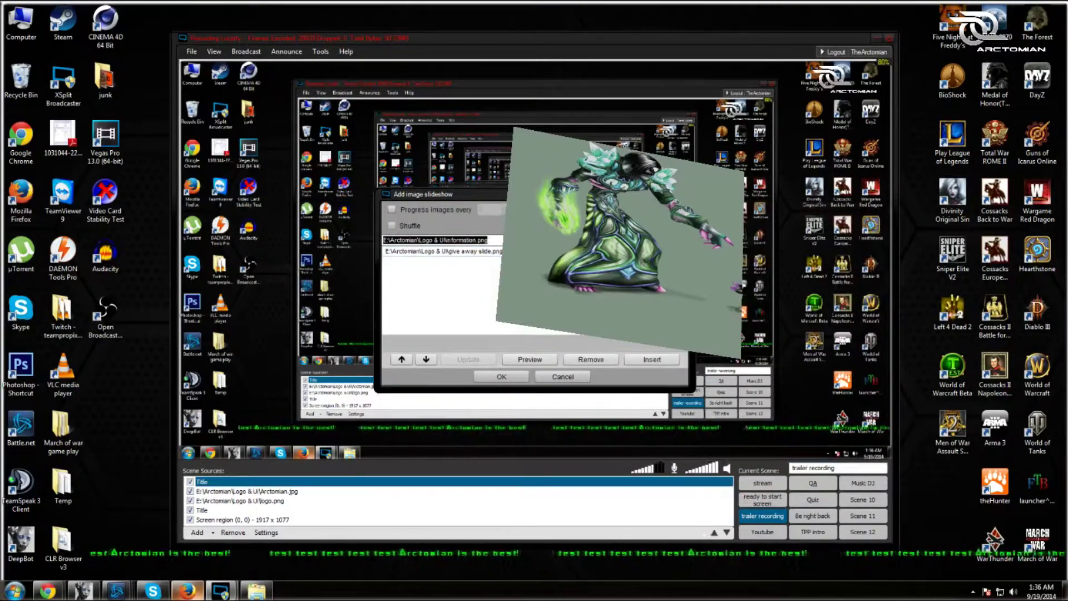
{"action": "left_click", "coordinate": [650, 360]}
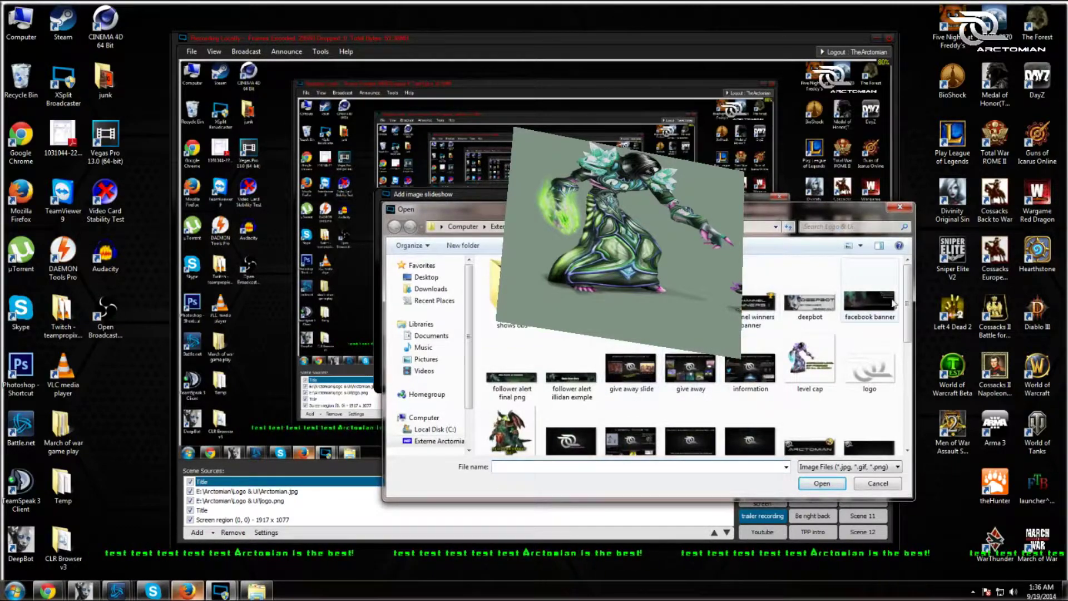
{"action": "left_click", "coordinate": [871, 303]}
{"action": "left_click", "coordinate": [820, 483]}
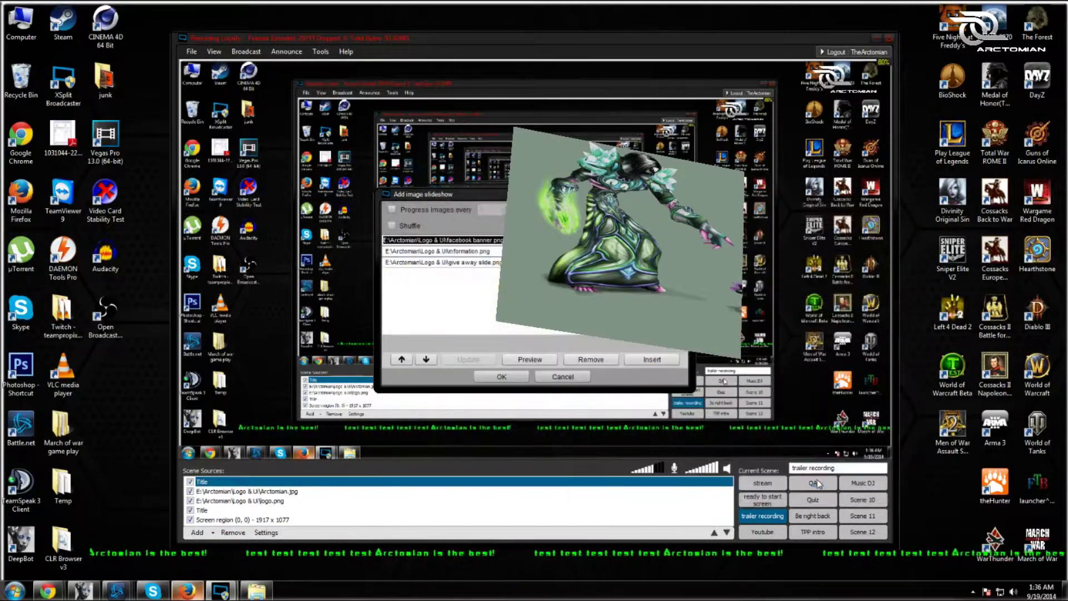
{"action": "left_click", "coordinate": [534, 360]}
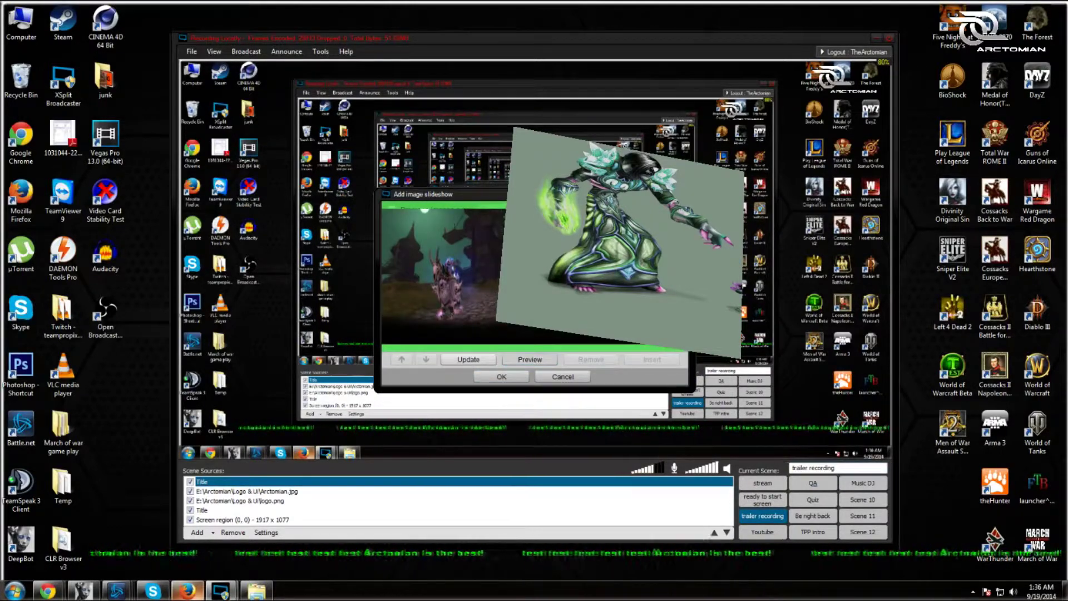
{"action": "left_click", "coordinate": [502, 377]}
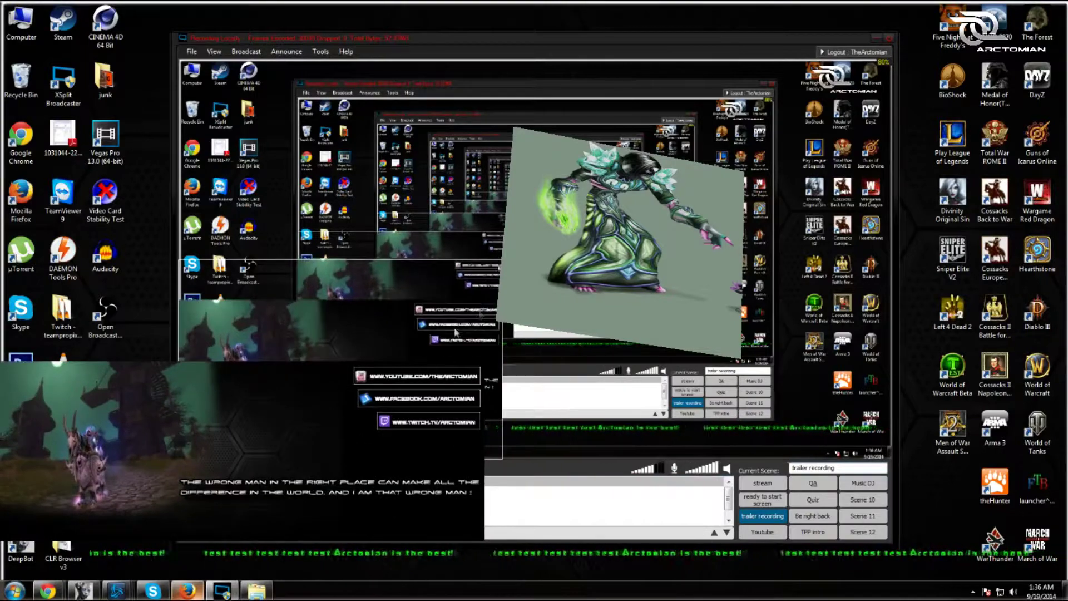
- Open the layout settings of the image slideshow source
{"action": "right_click", "coordinate": [432, 310]}
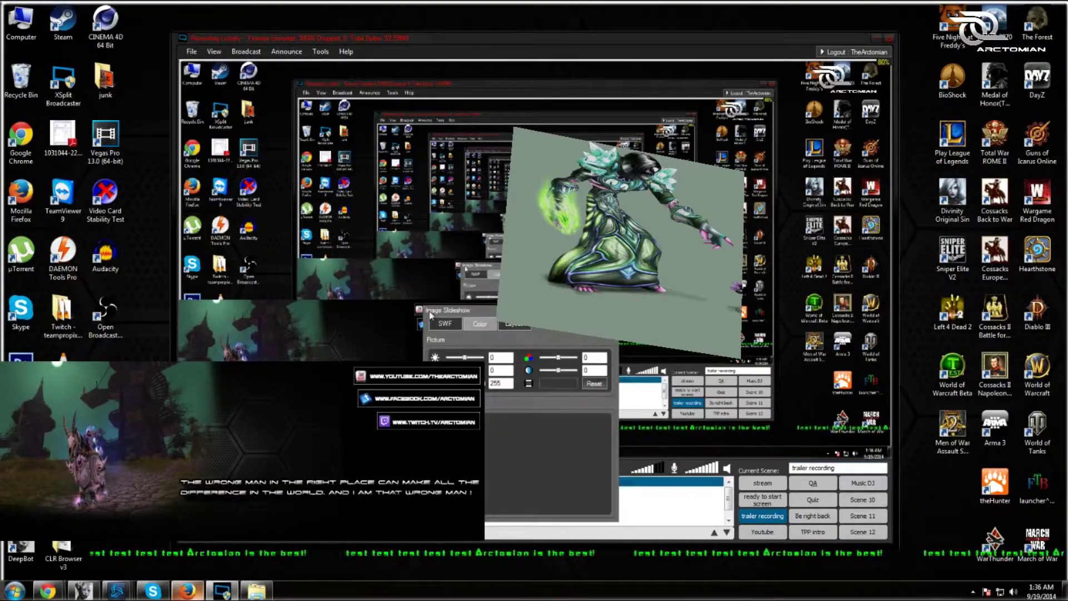
{"action": "left_click", "coordinate": [515, 324]}
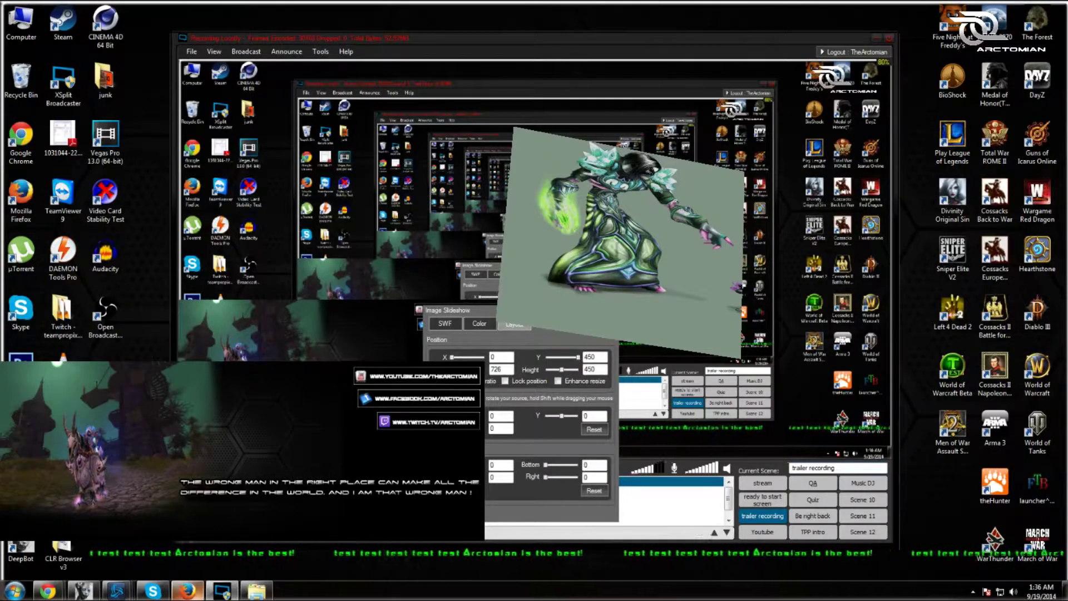